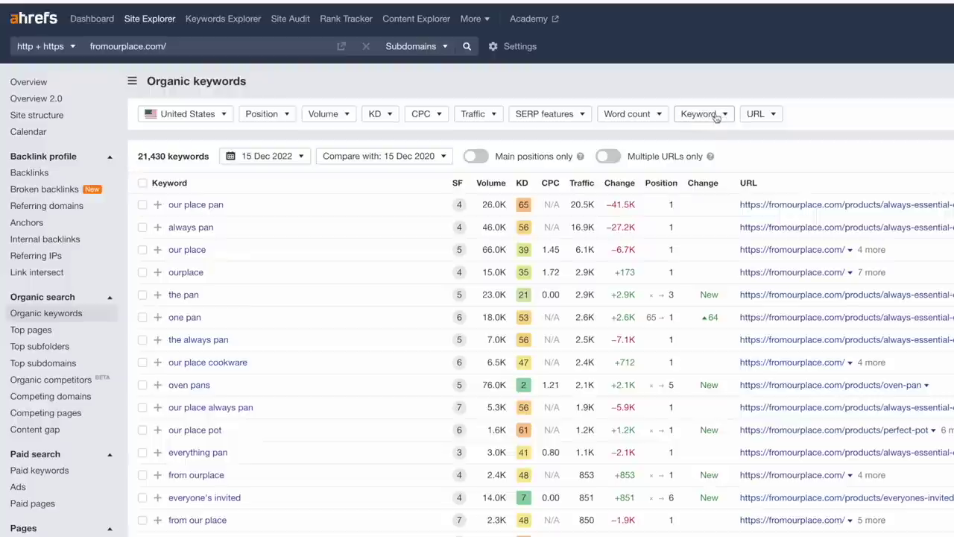
- Filter the organic keywords to those containing the phrase "buy" and show the results
{"action": "left_click", "coordinate": [716, 117]}
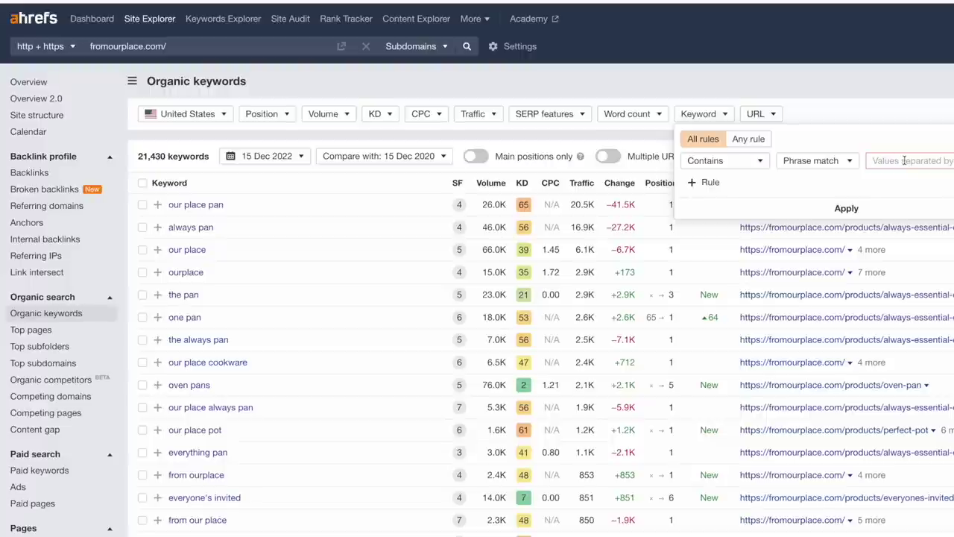
{"action": "type", "text": "buy"}
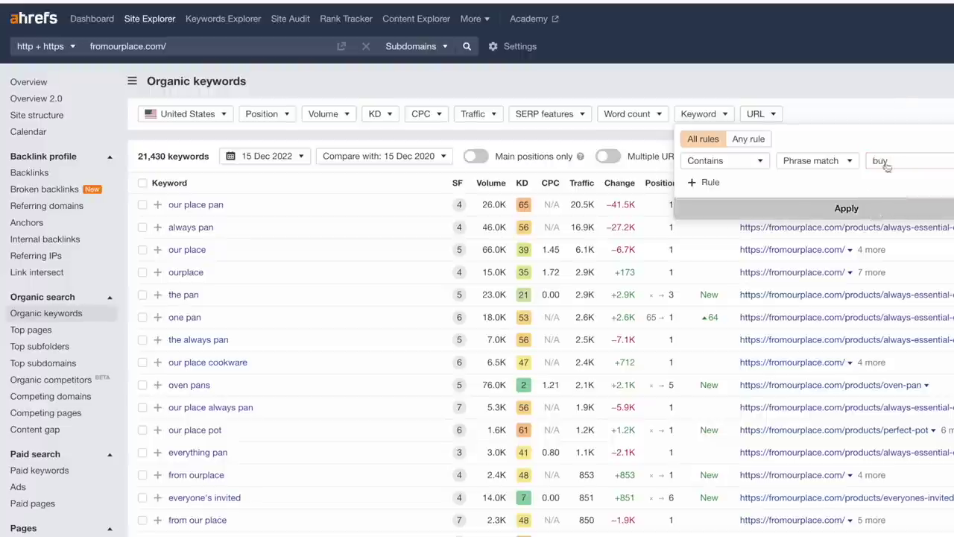
{"action": "left_click", "coordinate": [881, 209]}
{"action": "left_click", "coordinate": [174, 153]}
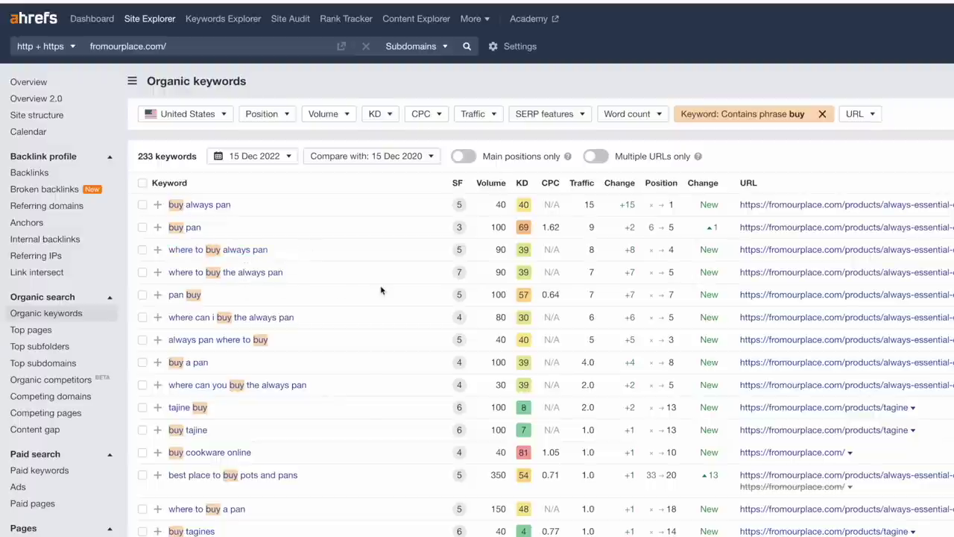
- Look through the "buy" keywords, limit keyword difficulty to a maximum of 10, and show the results
{"action": "scroll", "coordinate": [234, 387], "scroll_direction": "down", "scroll_amount": 2}
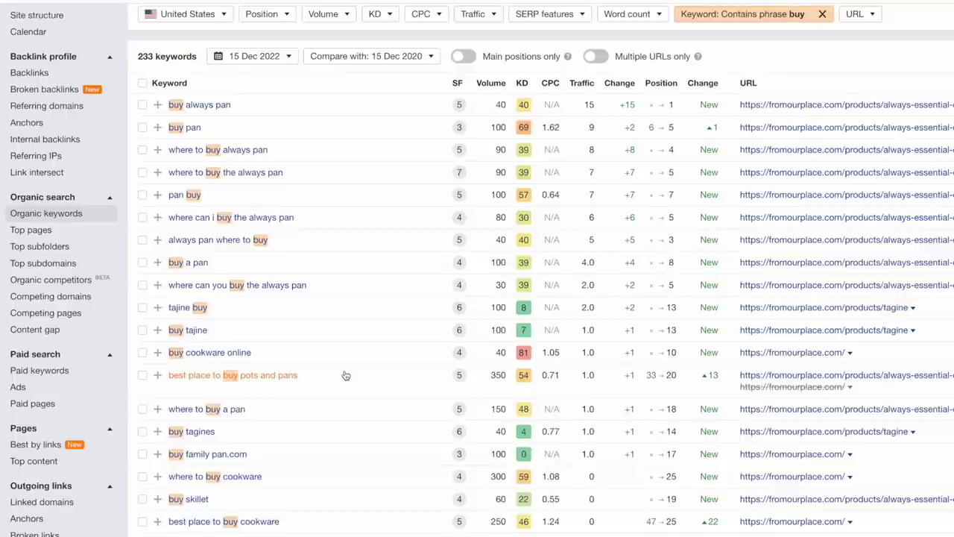
{"action": "scroll", "coordinate": [350, 380], "scroll_direction": "up", "scroll_amount": 2}
{"action": "scroll", "coordinate": [390, 404], "scroll_direction": "down", "scroll_amount": 5}
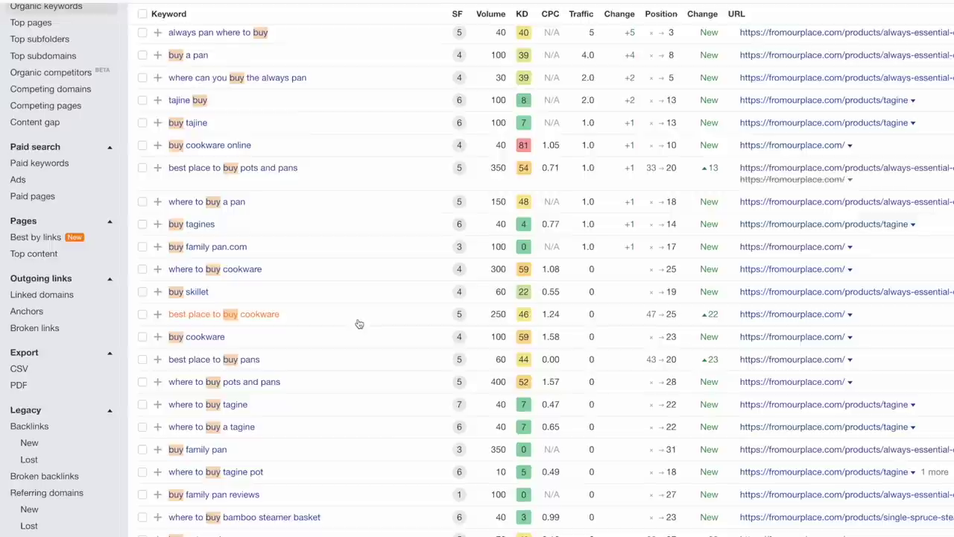
{"action": "scroll", "coordinate": [273, 211], "scroll_direction": "up", "scroll_amount": 4}
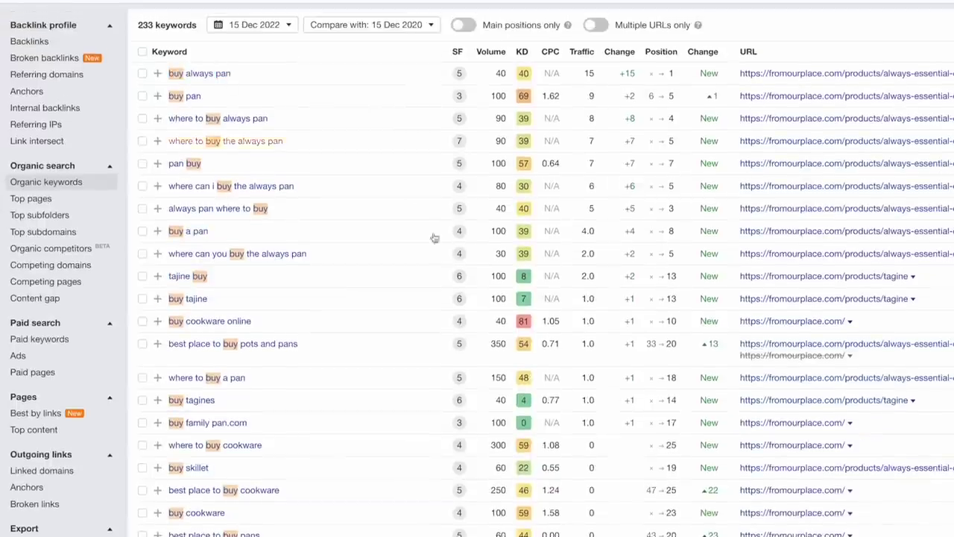
{"action": "scroll", "coordinate": [417, 271], "scroll_direction": "up", "scroll_amount": 2}
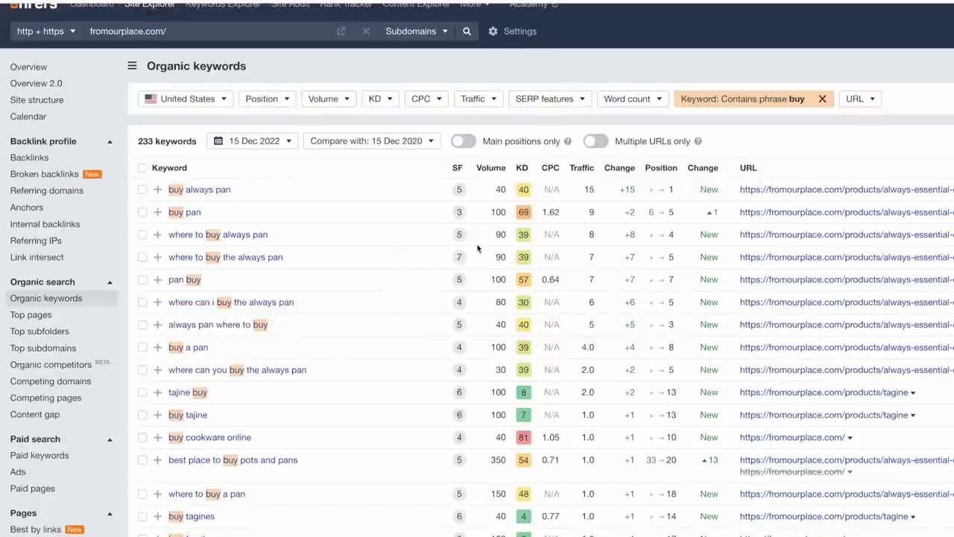
{"action": "left_click", "coordinate": [377, 98]}
{"action": "left_click", "coordinate": [459, 128]}
{"action": "type", "text": "10"}
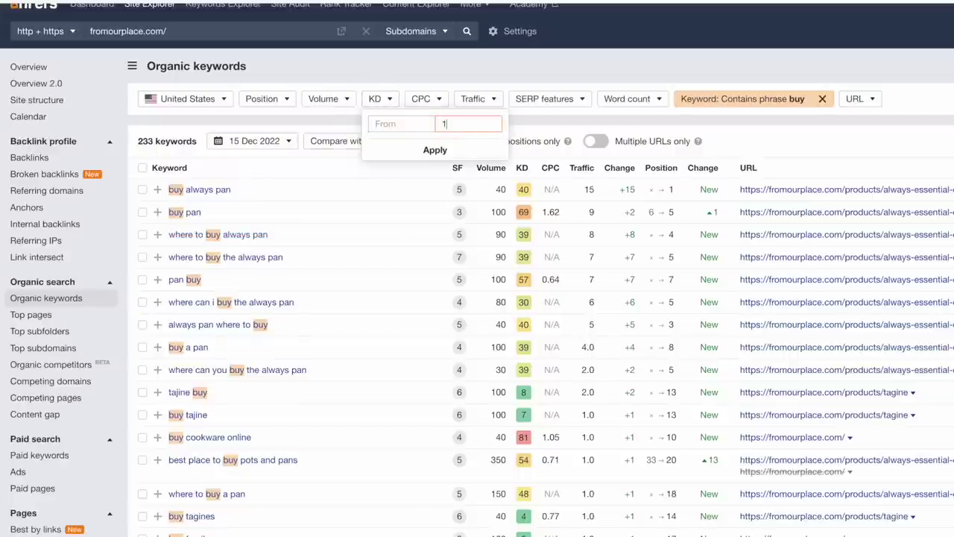
{"action": "left_click", "coordinate": [435, 150]}
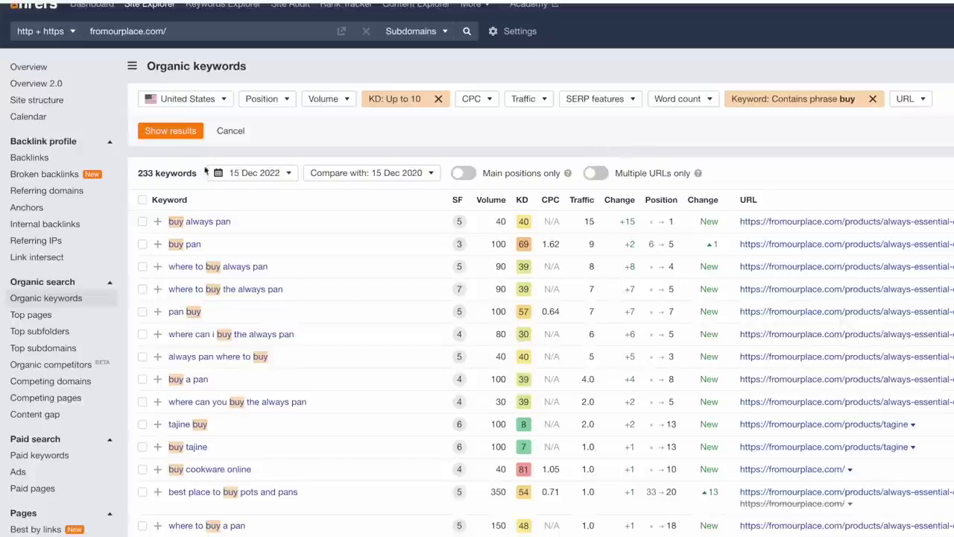
{"action": "left_click", "coordinate": [187, 130]}
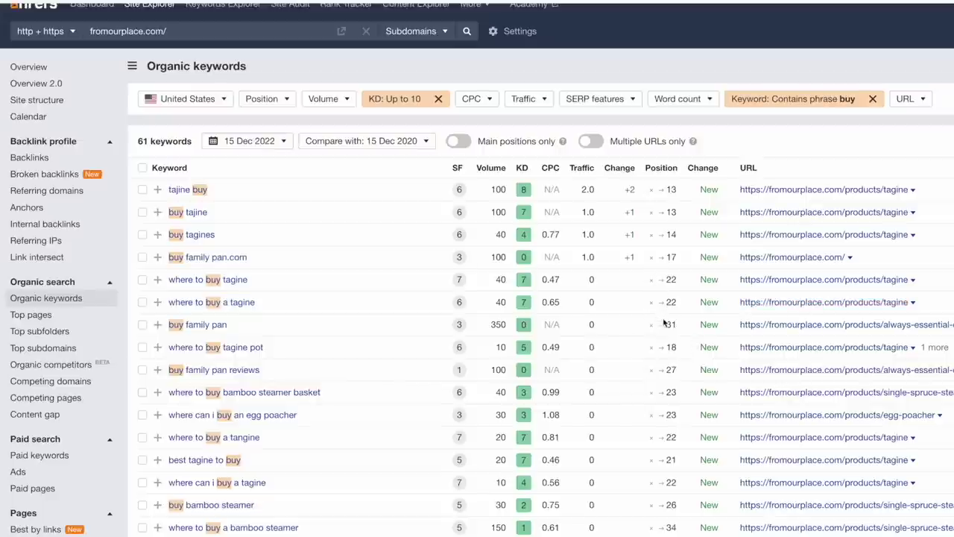
- Change the keyword filter's phrase to "vs" and show the results
{"action": "left_click", "coordinate": [826, 106]}
{"action": "double_click", "coordinate": [924, 146]}
{"action": "type", "text": "vs"}
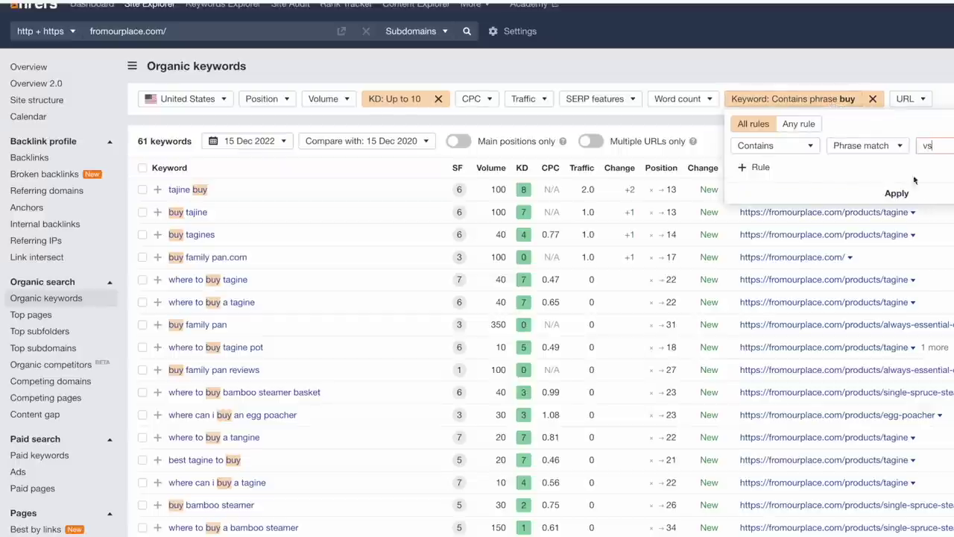
{"action": "left_click", "coordinate": [896, 193]}
{"action": "left_click", "coordinate": [171, 130]}
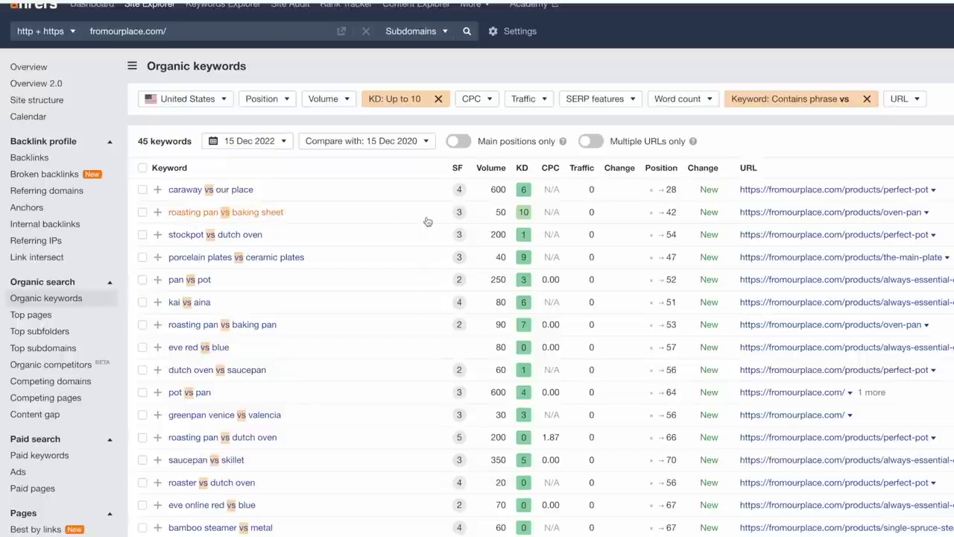
- Look through the "vs" keywords, set the position filter's lower bound to 2, and show the results
{"action": "scroll", "coordinate": [396, 236], "scroll_direction": "down", "scroll_amount": 3}
{"action": "scroll", "coordinate": [395, 235], "scroll_direction": "down", "scroll_amount": 1}
{"action": "scroll", "coordinate": [396, 236], "scroll_direction": "up", "scroll_amount": 2}
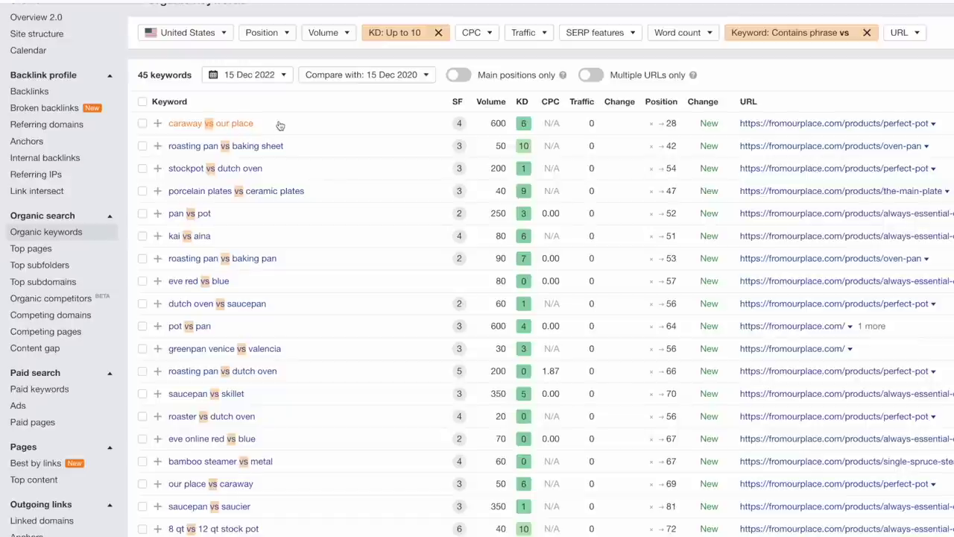
{"action": "scroll", "coordinate": [422, 172], "scroll_direction": "down", "scroll_amount": 1}
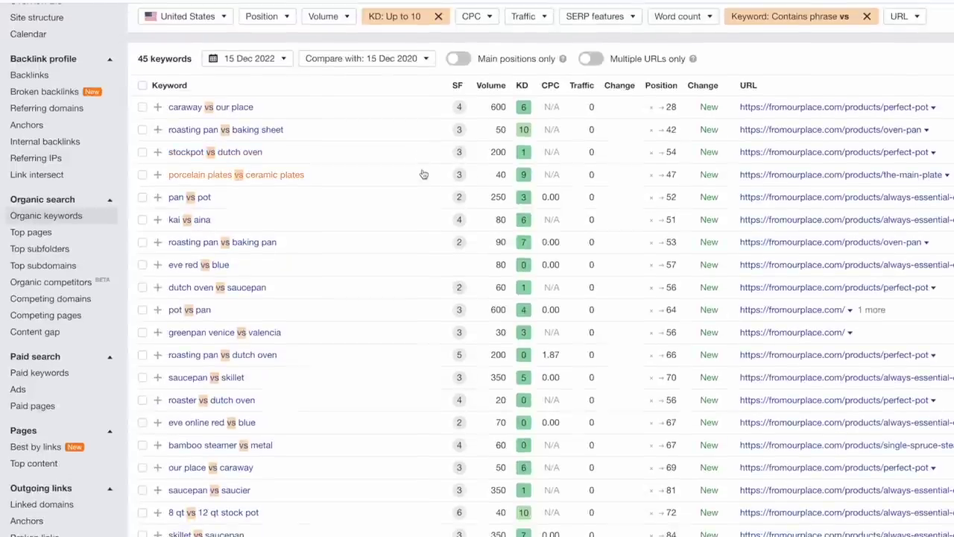
{"action": "scroll", "coordinate": [423, 173], "scroll_direction": "down", "scroll_amount": 3}
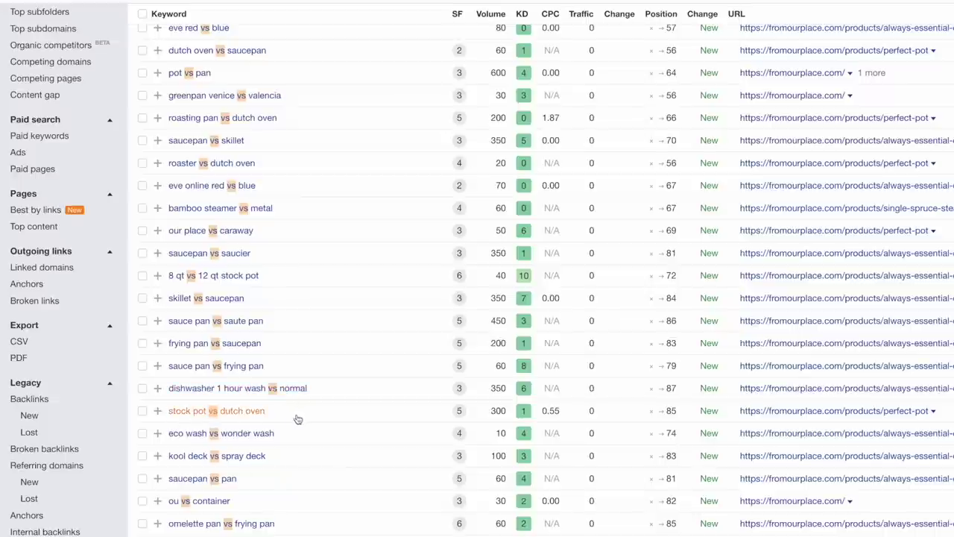
{"action": "scroll", "coordinate": [298, 418], "scroll_direction": "up", "scroll_amount": 5}
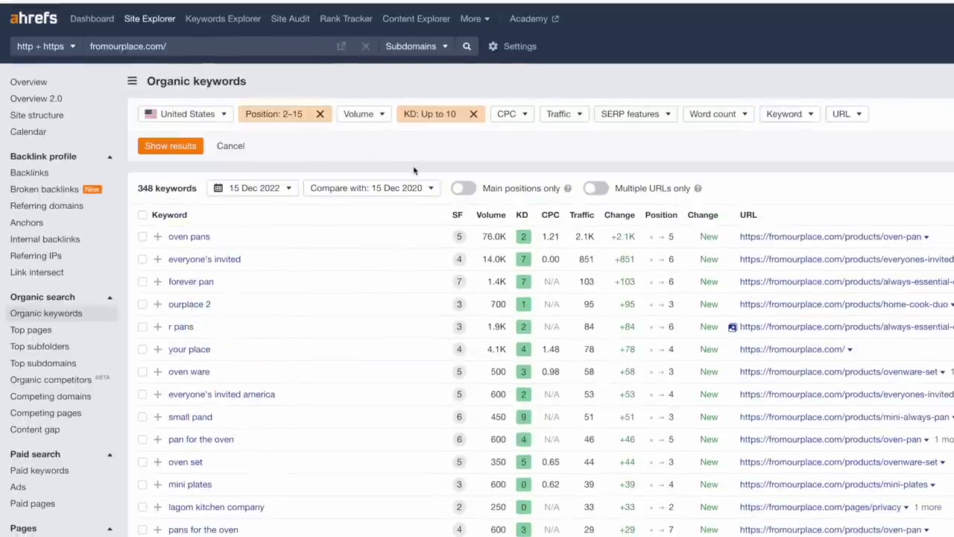
{"action": "left_click", "coordinate": [285, 114]}
{"action": "type", "text": "2"}
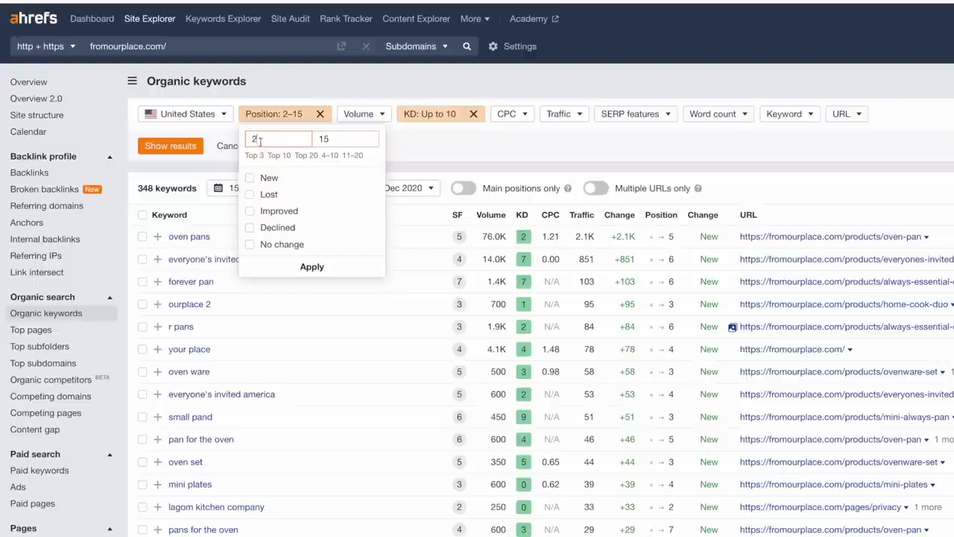
{"action": "left_click", "coordinate": [346, 269]}
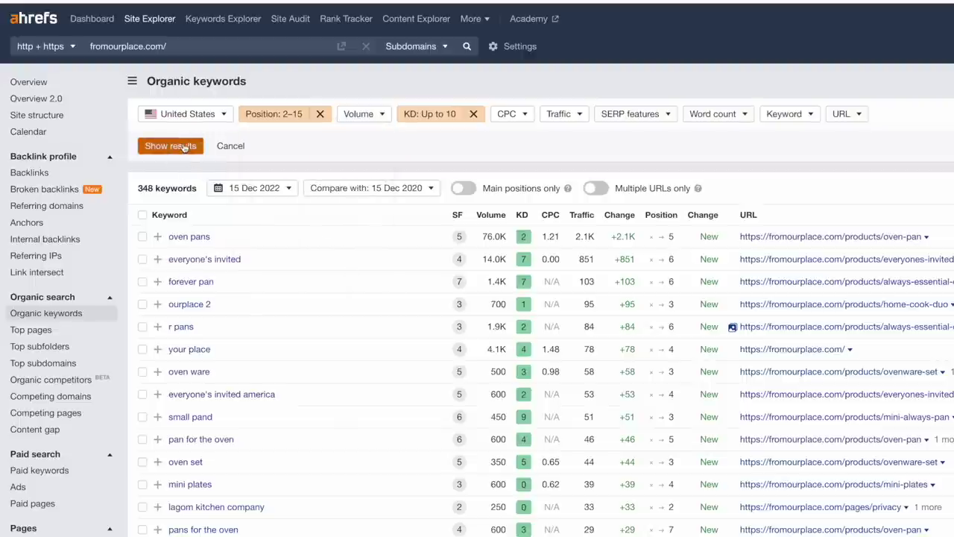
{"action": "left_click", "coordinate": [185, 148]}
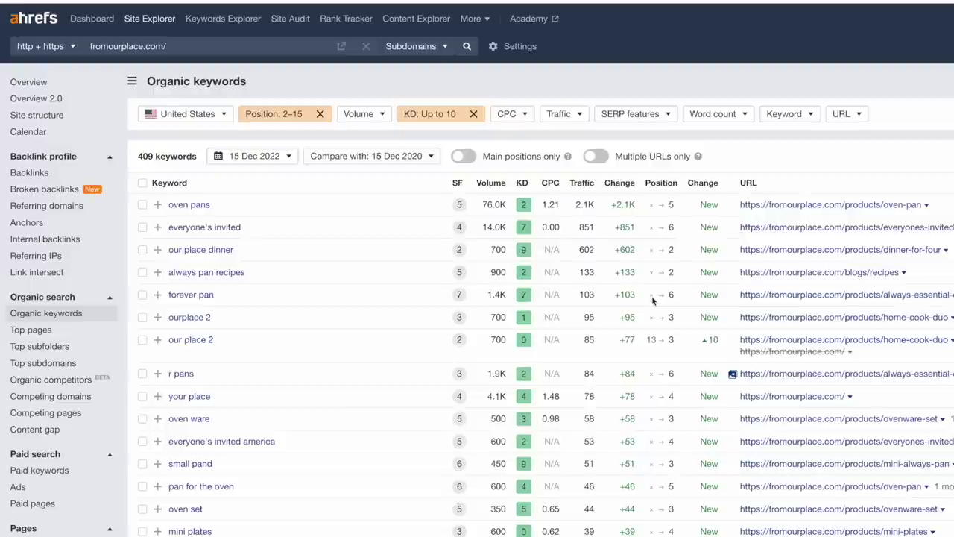
- Raise the maximum keyword difficulty to 30 and show the results
{"action": "scroll", "coordinate": [611, 419], "scroll_direction": "down", "scroll_amount": 1}
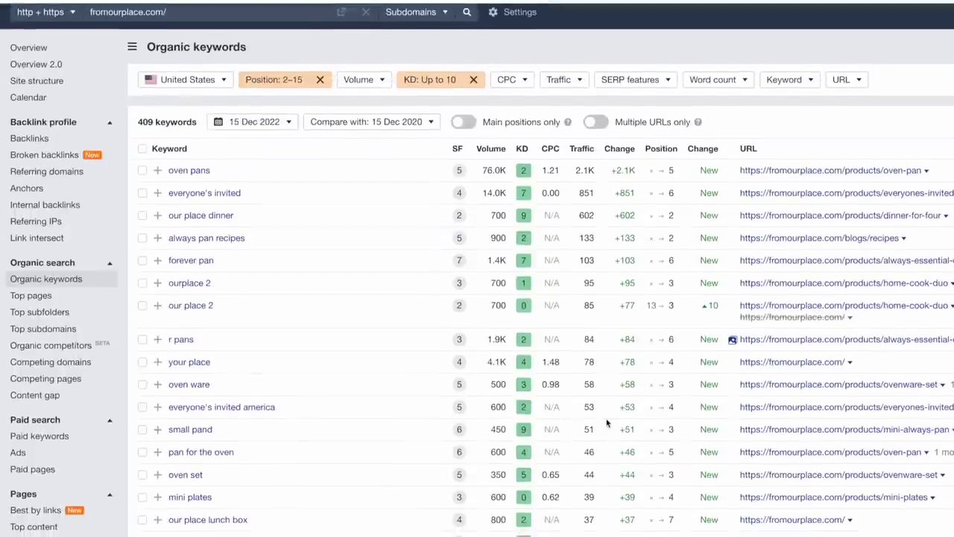
{"action": "scroll", "coordinate": [607, 420], "scroll_direction": "down", "scroll_amount": 1}
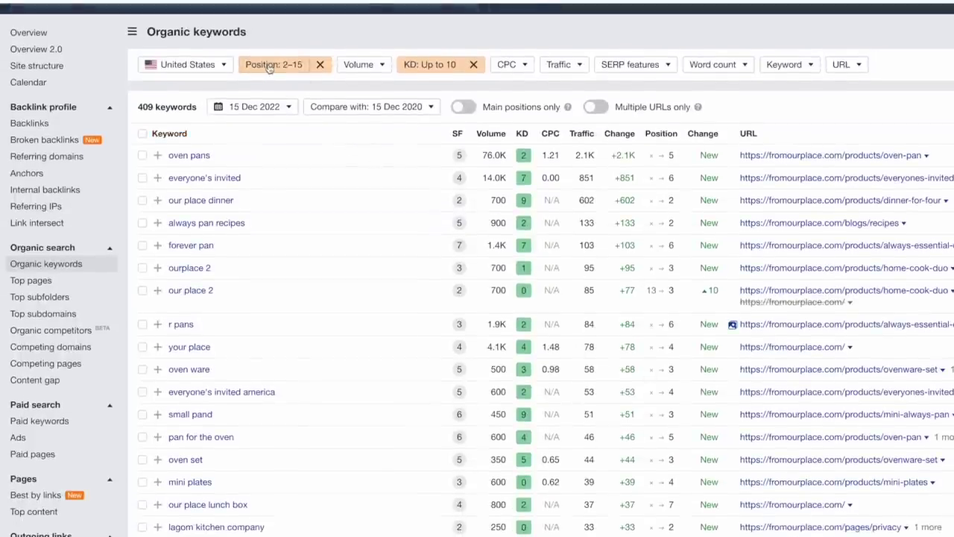
{"action": "left_click", "coordinate": [440, 65]}
{"action": "type", "text": "30"}
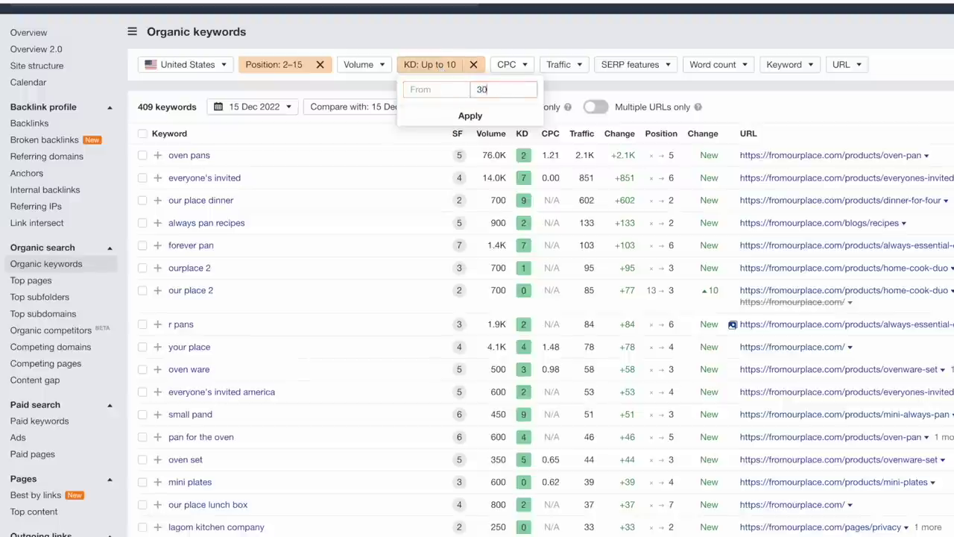
{"action": "left_click", "coordinate": [469, 116]}
{"action": "left_click", "coordinate": [170, 96]}
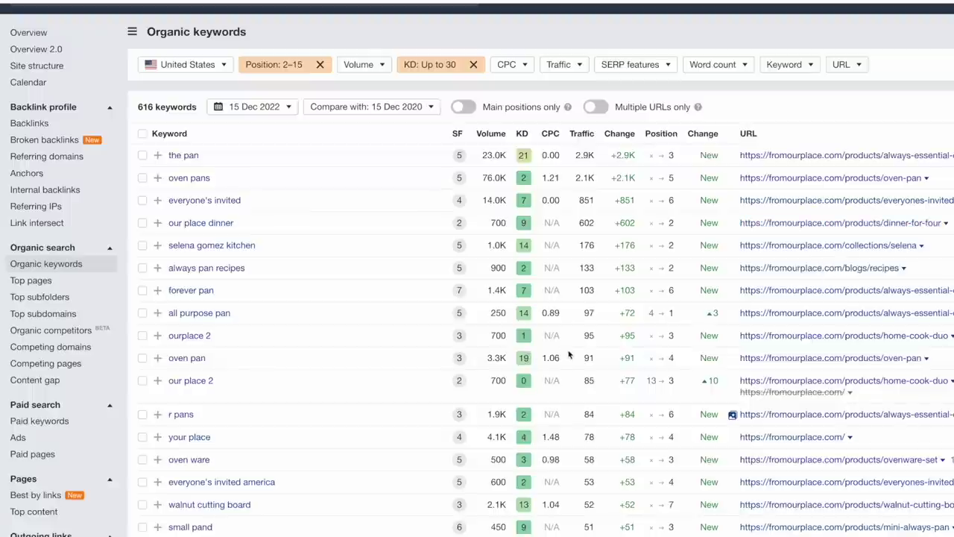
- Examine the difficulty, search volume and ranking position of the "mini plates" keyword in the list
{"action": "scroll", "coordinate": [570, 355], "scroll_direction": "down", "scroll_amount": 5}
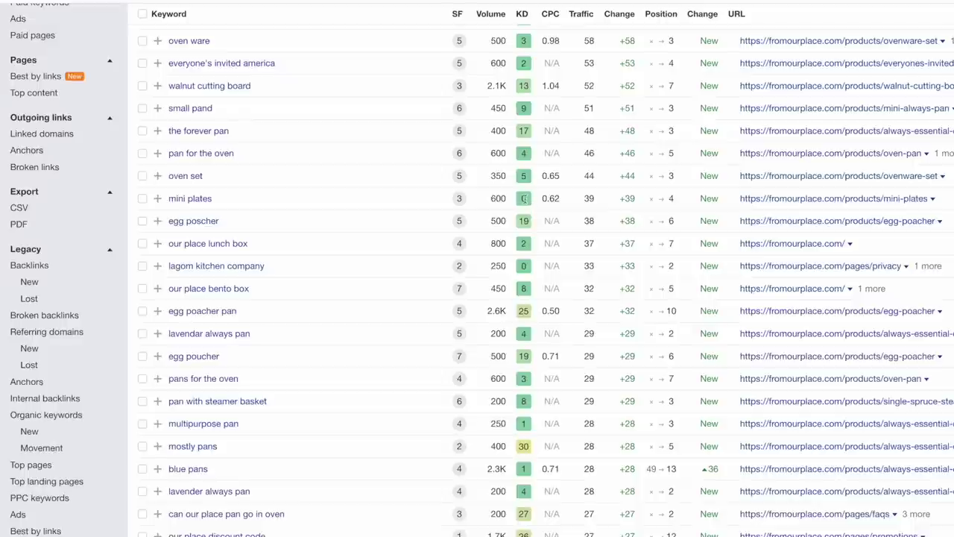
{"action": "left_click", "coordinate": [498, 198]}
{"action": "double_click", "coordinate": [497, 198]}
{"action": "left_click", "coordinate": [676, 202]}
{"action": "scroll", "coordinate": [560, 392], "scroll_direction": "up", "scroll_amount": 7}
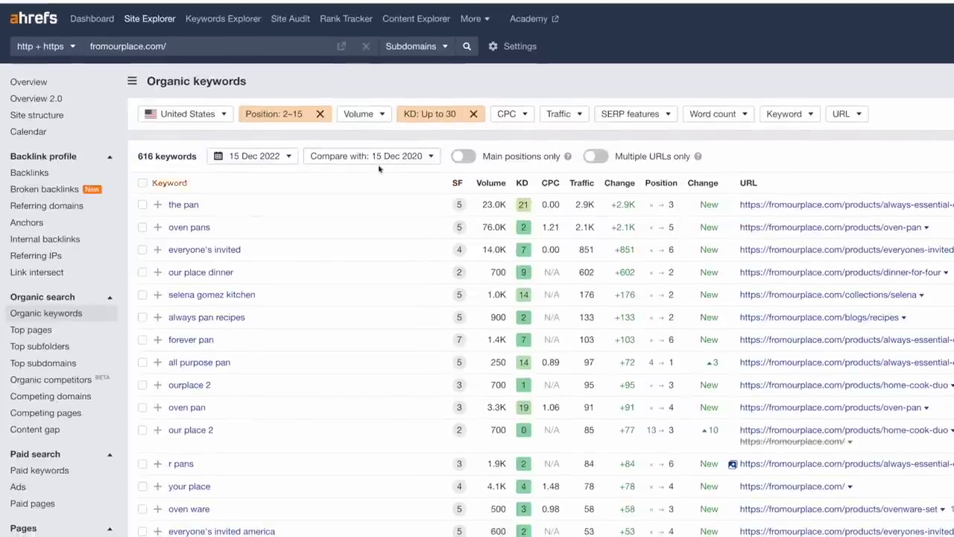
- Remove the position filter and show only keywords containing the phrase "how"
{"action": "left_click", "coordinate": [320, 114]}
{"action": "left_click", "coordinate": [149, 149]}
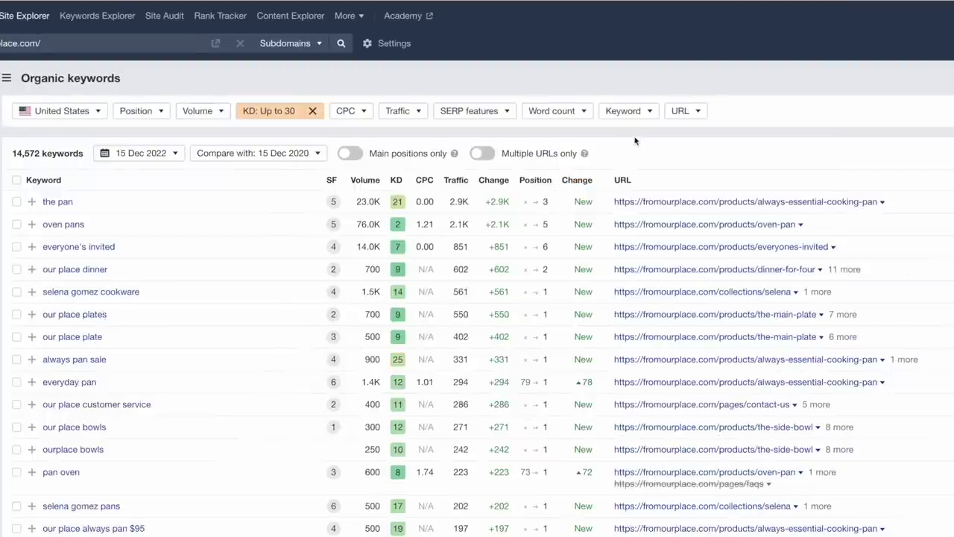
{"action": "left_click", "coordinate": [768, 117]}
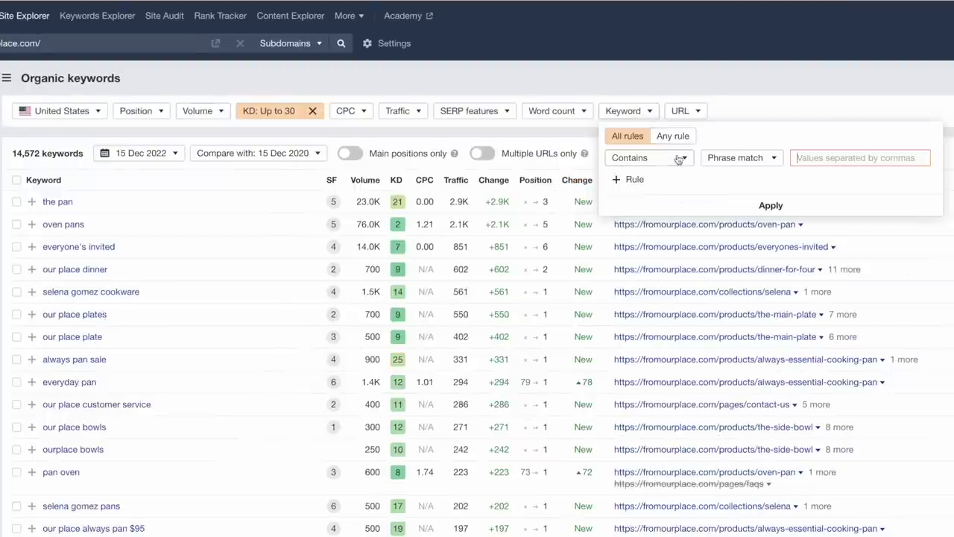
{"action": "left_click", "coordinate": [819, 157]}
{"action": "type", "text": "how"}
{"action": "left_click", "coordinate": [803, 204]}
{"action": "left_click", "coordinate": [41, 141]}
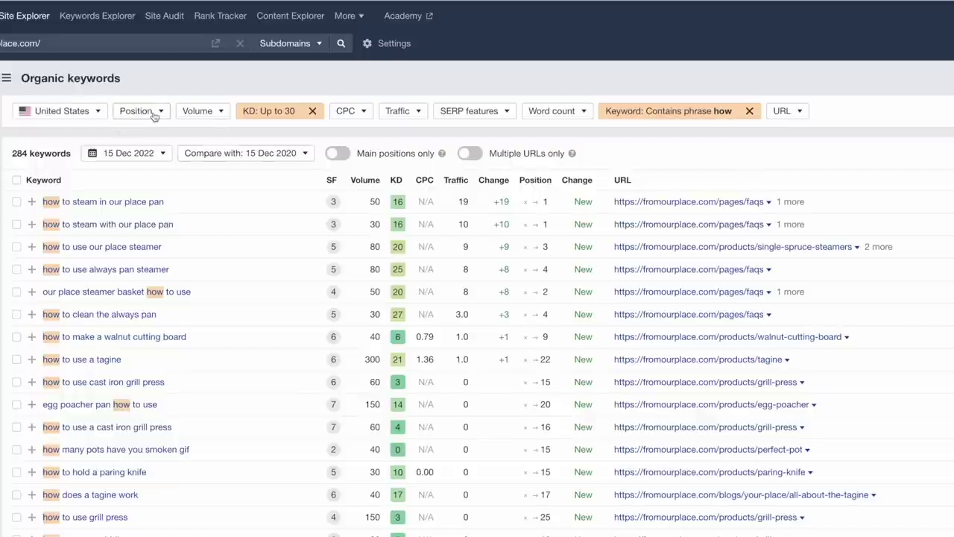
- Limit the "how" keywords to ranking positions from 2 upward and show the results
{"action": "left_click", "coordinate": [152, 112]}
{"action": "type", "text": "2"}
{"action": "left_click", "coordinate": [195, 136]}
{"action": "left_click", "coordinate": [186, 264]}
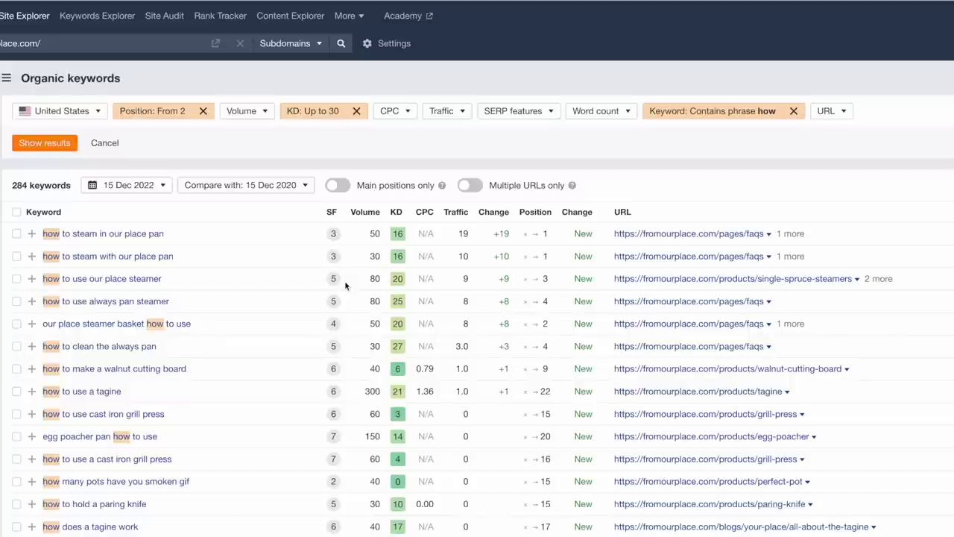
{"action": "left_click", "coordinate": [43, 142]}
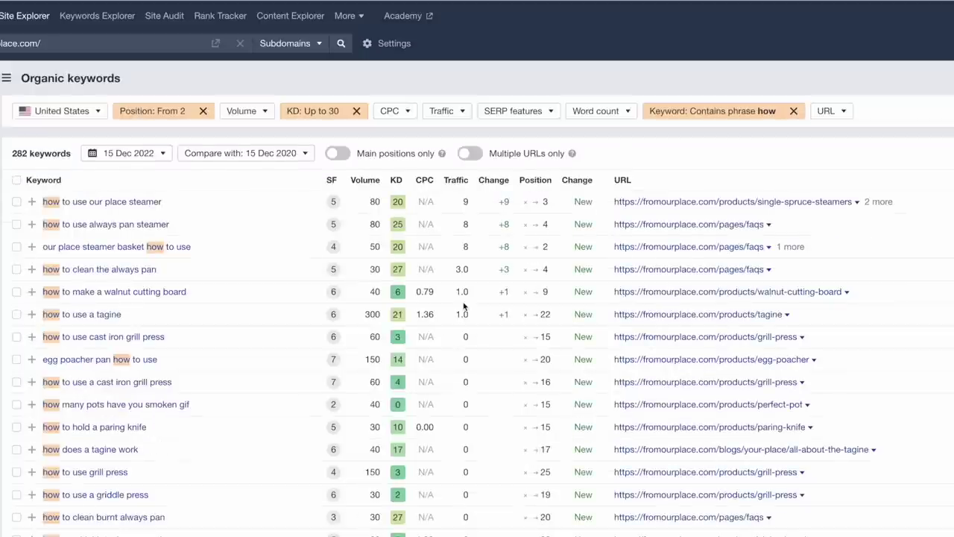
- Look through the filtered "how" keywords, checking their difficulty, volume, position and the page ranking for each
{"action": "scroll", "coordinate": [417, 298], "scroll_direction": "down", "scroll_amount": 1}
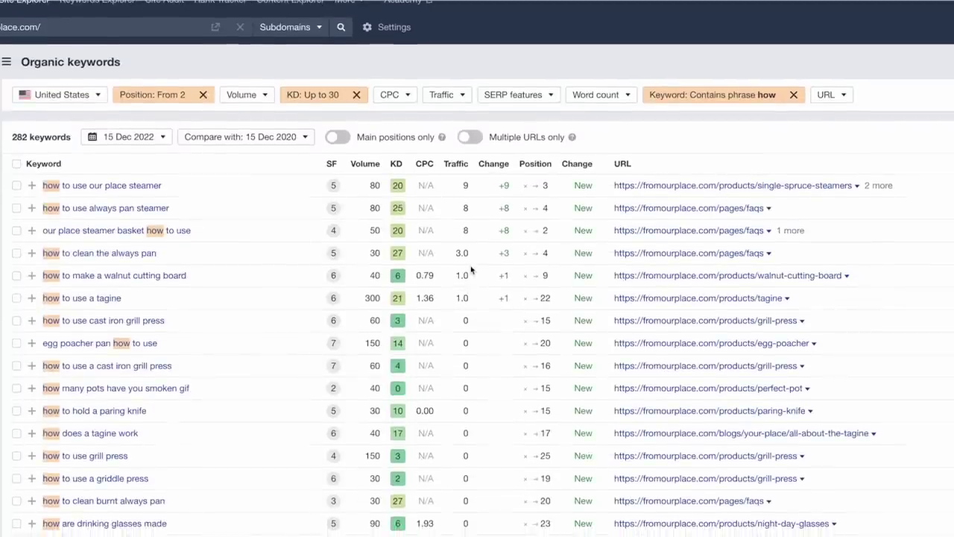
{"action": "scroll", "coordinate": [481, 269], "scroll_direction": "down", "scroll_amount": 1}
{"action": "scroll", "coordinate": [276, 281], "scroll_direction": "down", "scroll_amount": 1}
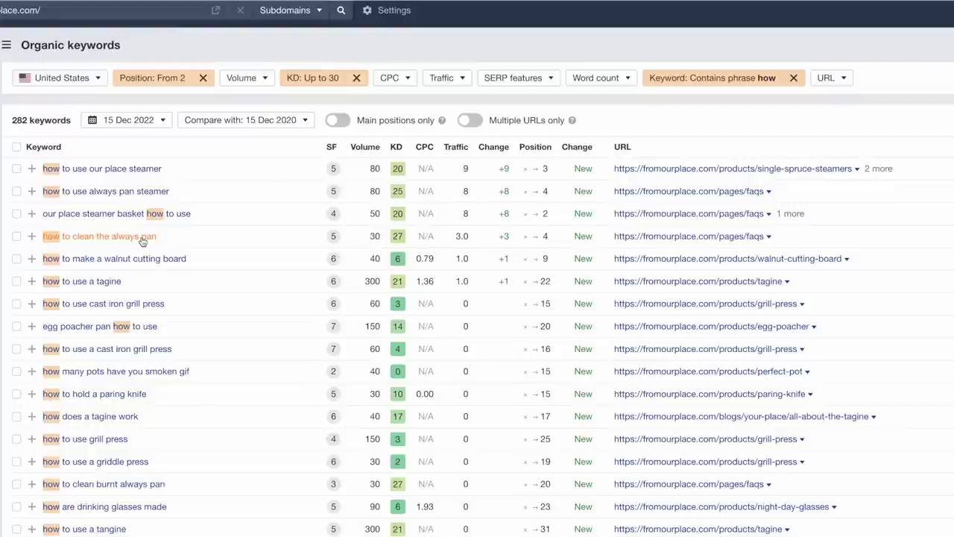
{"action": "scroll", "coordinate": [277, 308], "scroll_direction": "down", "scroll_amount": 5}
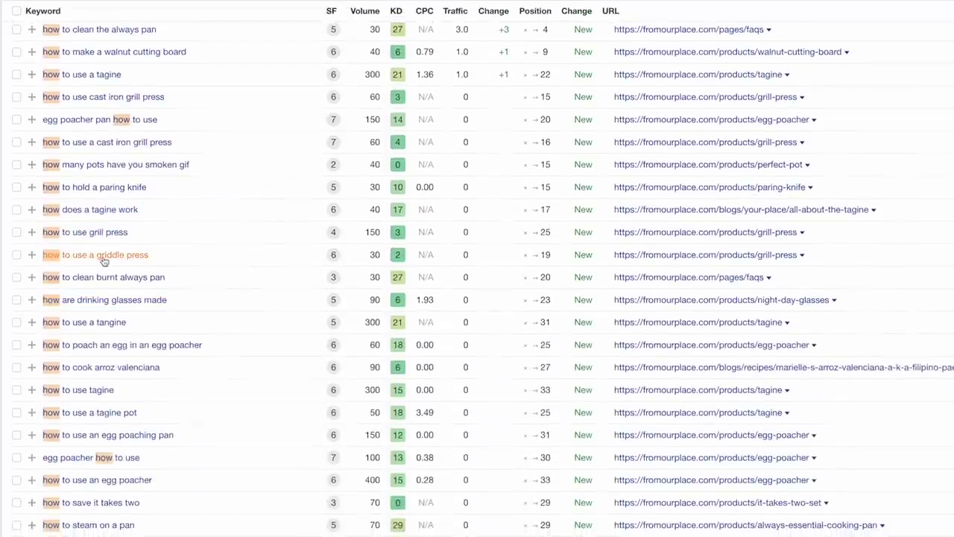
{"action": "scroll", "coordinate": [172, 261], "scroll_direction": "down", "scroll_amount": 1}
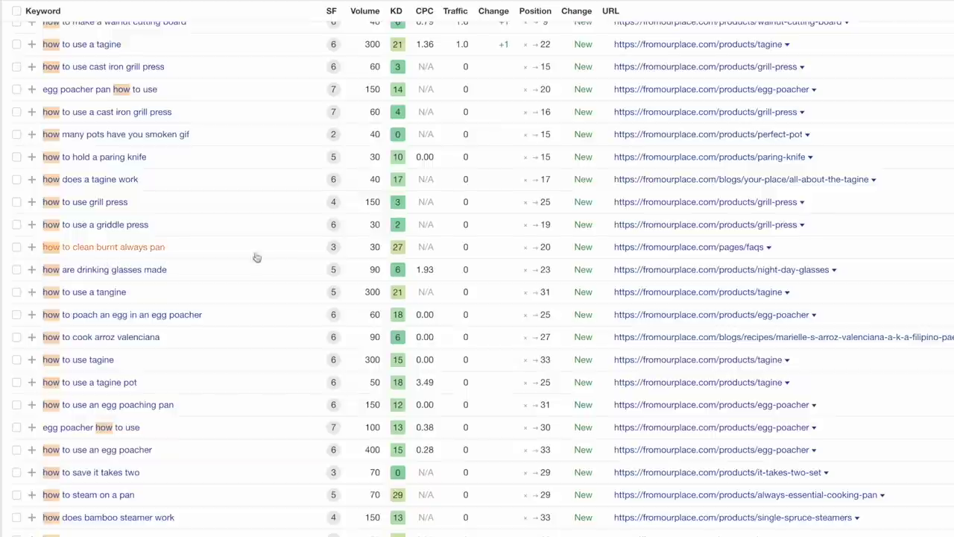
{"action": "scroll", "coordinate": [277, 270], "scroll_direction": "down", "scroll_amount": 3}
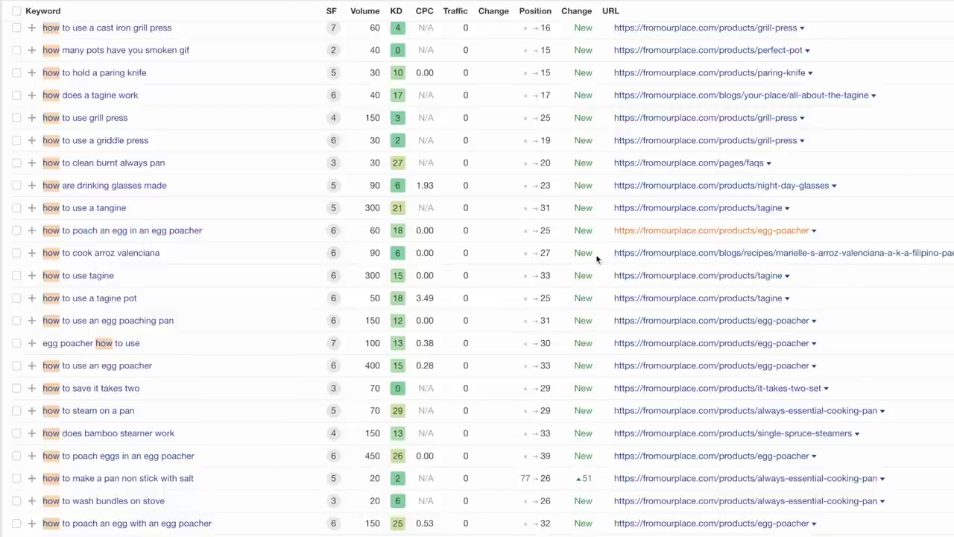
- Open the Competing Domains report for fromourplace.com and sort the domains by keywords unique to competitor, highest first
{"action": "scroll", "coordinate": [287, 368], "scroll_direction": "up", "scroll_amount": 5}
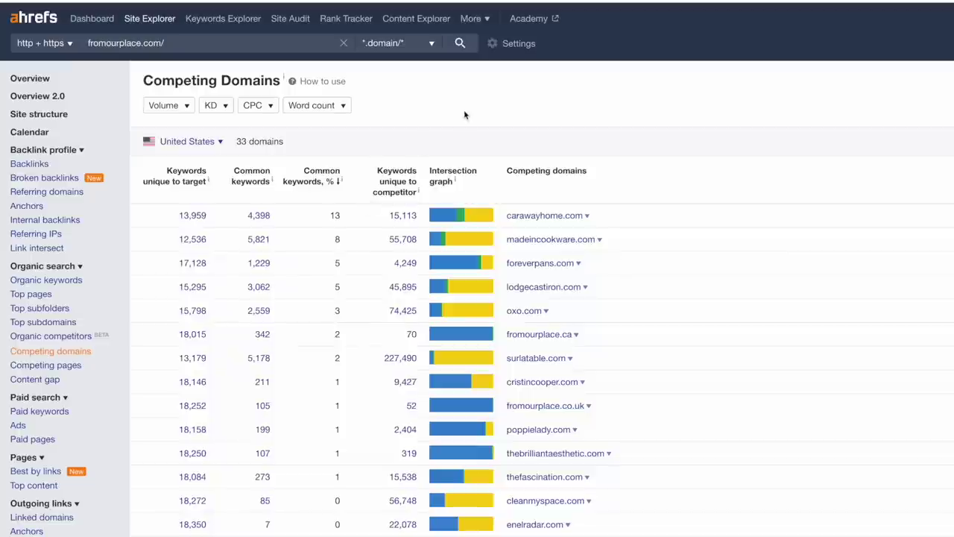
{"action": "left_click", "coordinate": [402, 192]}
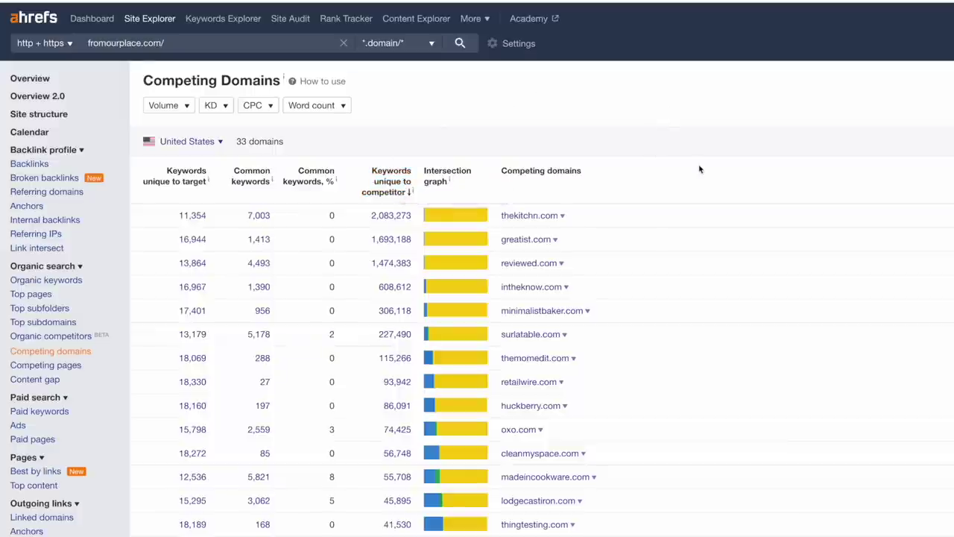
{"action": "scroll", "coordinate": [766, 191], "scroll_direction": "down", "scroll_amount": 1}
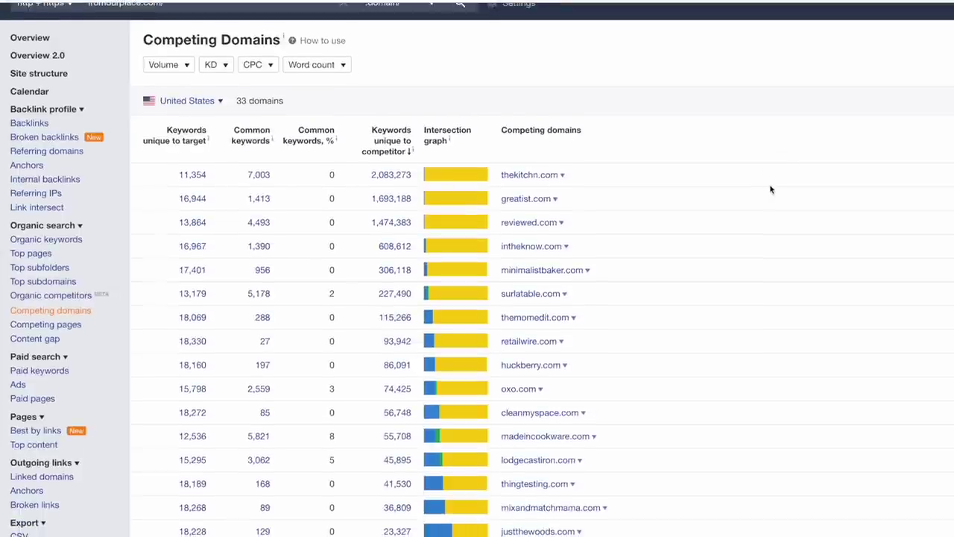
{"action": "scroll", "coordinate": [765, 190], "scroll_direction": "down", "scroll_amount": 1}
{"action": "scroll", "coordinate": [706, 190], "scroll_direction": "down", "scroll_amount": 1}
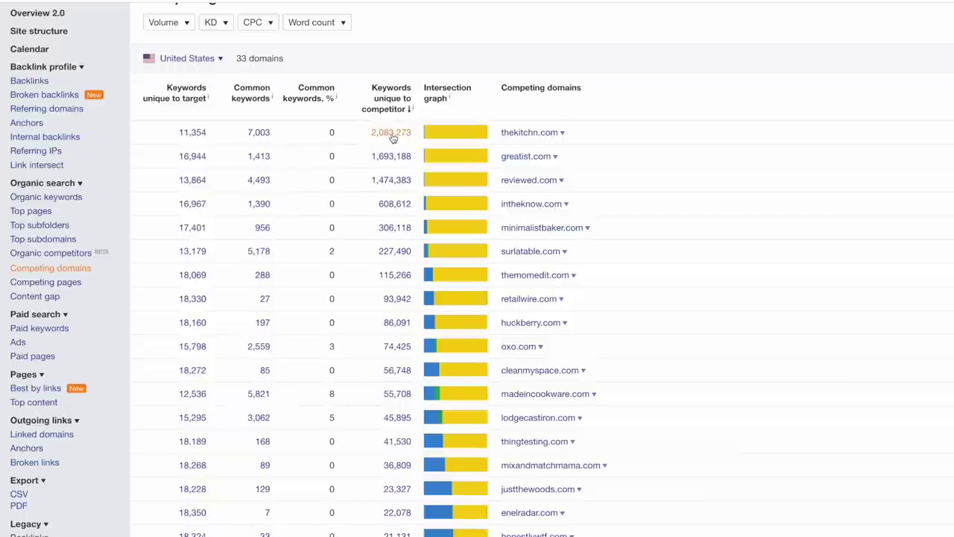
- Copy thekitchn.com from the competing domains and enter it as the first target in Content Gap
{"action": "right_click", "coordinate": [514, 133]}
{"action": "left_click", "coordinate": [531, 218]}
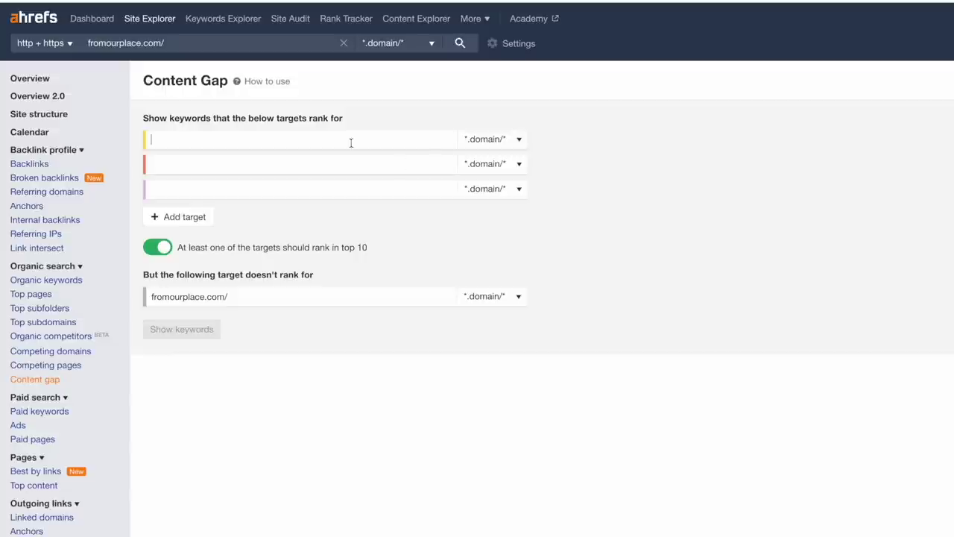
{"action": "left_click", "coordinate": [350, 139]}
{"action": "key", "text": "super+v"}
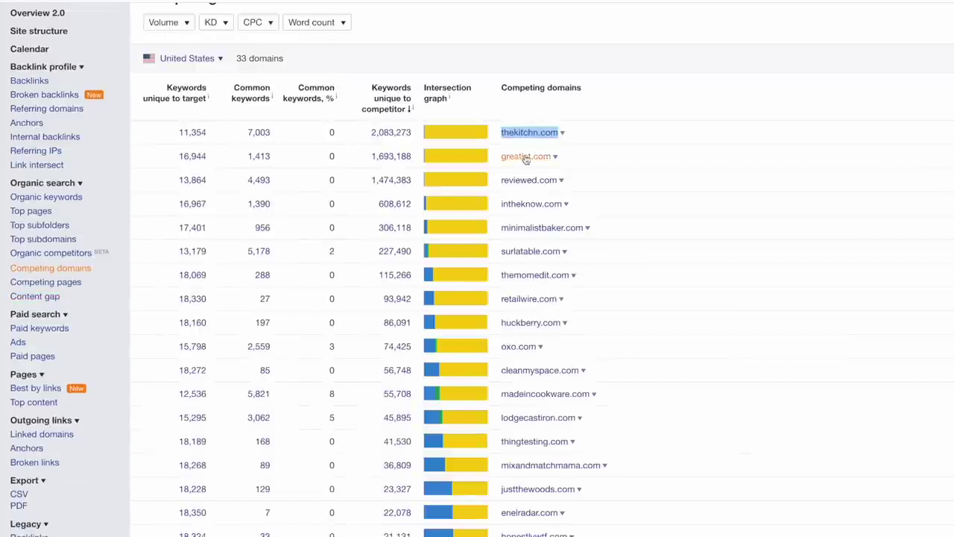
- Copy minimalistbaker.com from the competing domains and enter it as the second Content Gap target
{"action": "right_click", "coordinate": [526, 156]}
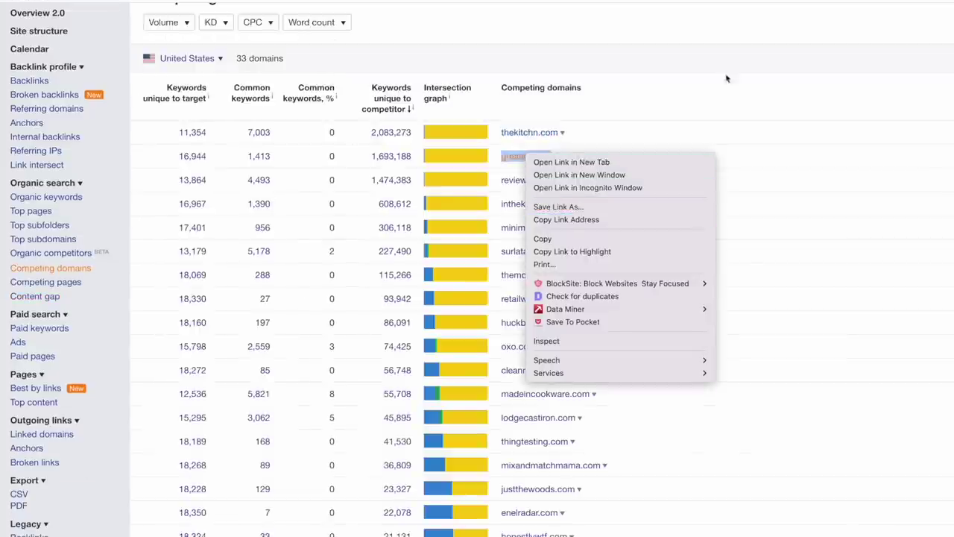
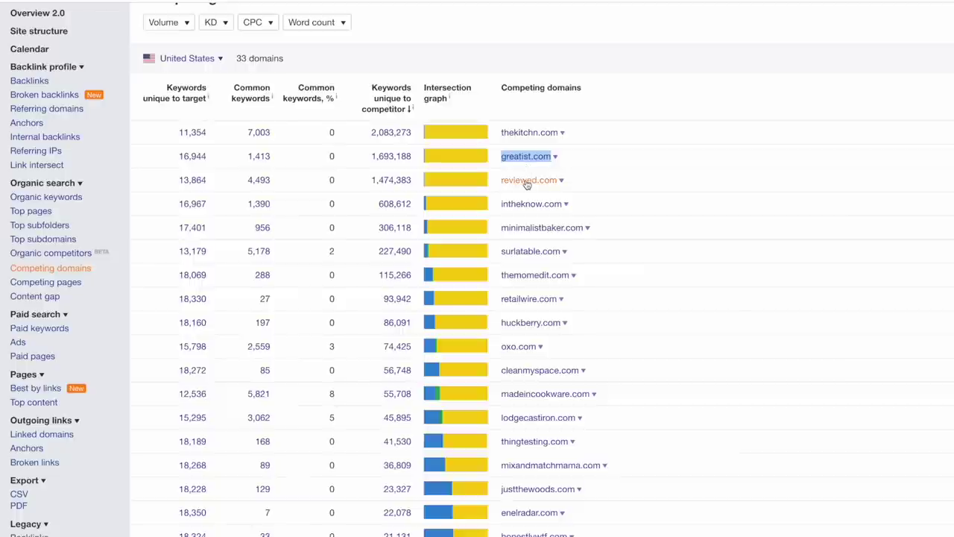
{"action": "left_click", "coordinate": [502, 142]}
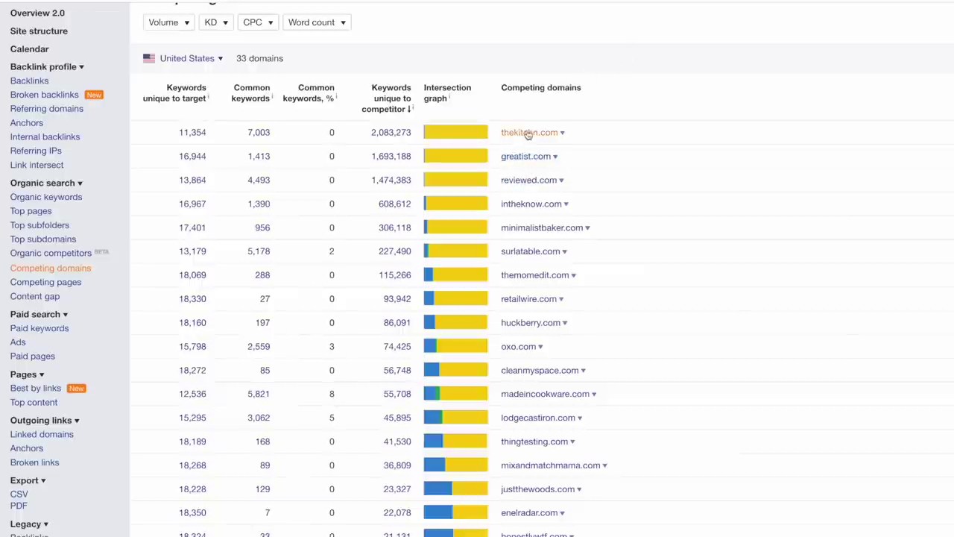
{"action": "scroll", "coordinate": [686, 207], "scroll_direction": "down", "scroll_amount": 2}
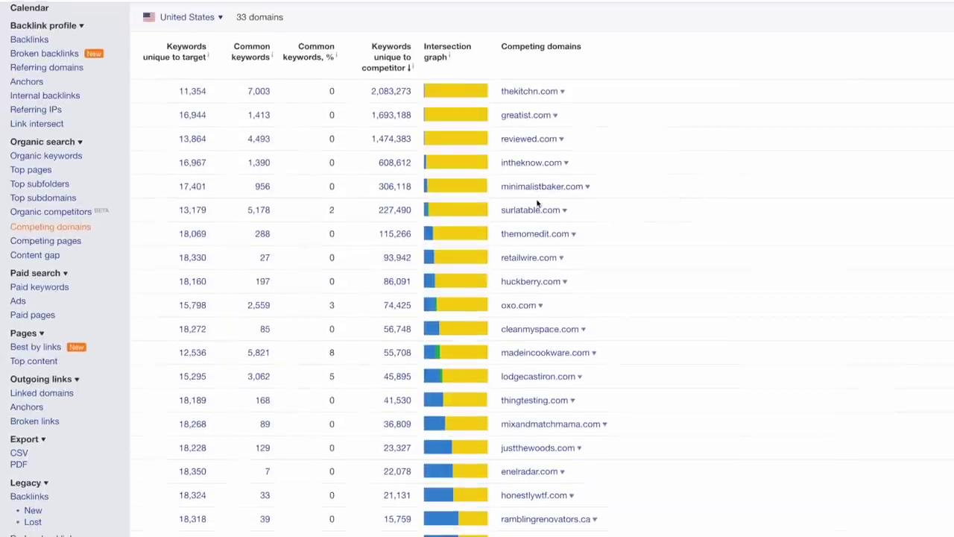
{"action": "right_click", "coordinate": [536, 193]}
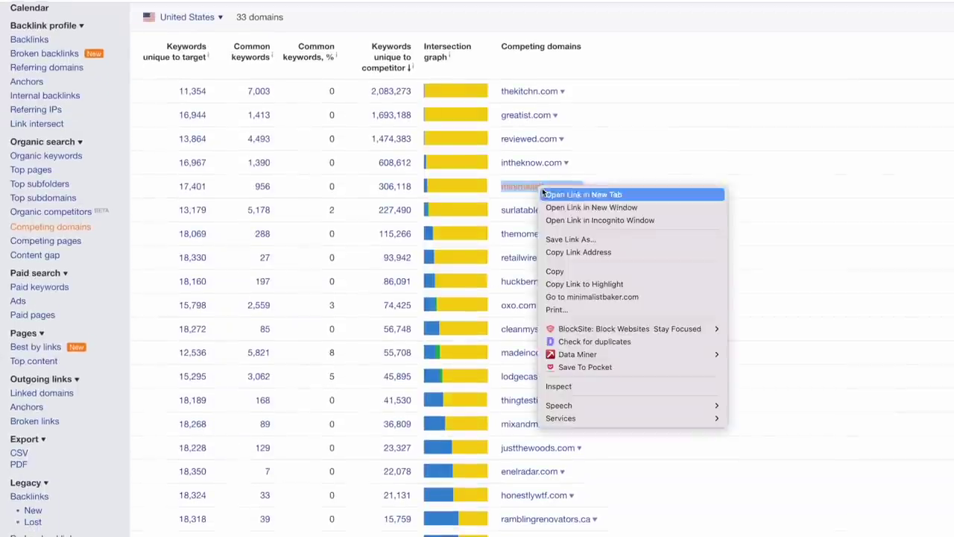
{"action": "left_click", "coordinate": [554, 271]}
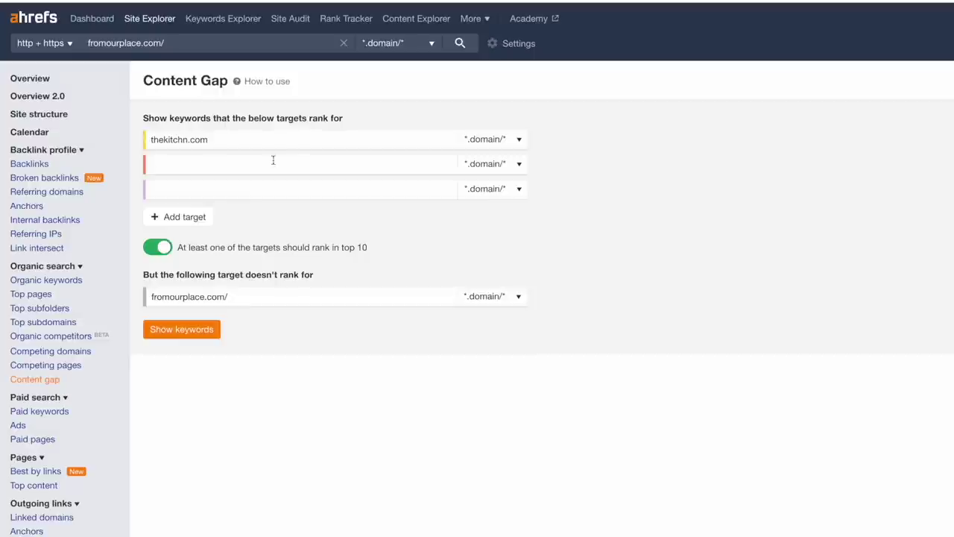
{"action": "key", "text": "ctrl+v"}
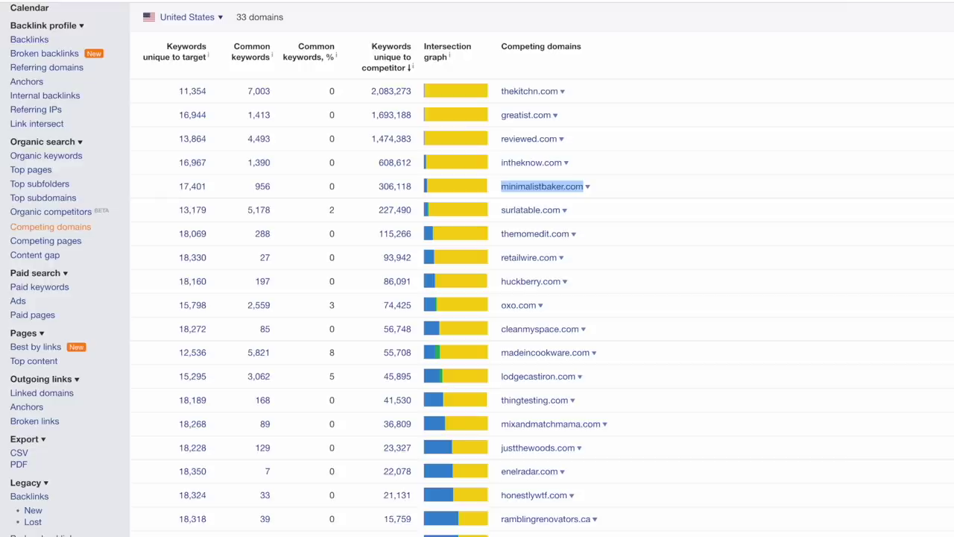
- Copy surlatable.com from the competing domains and enter it as the third Content Gap target
{"action": "scroll", "coordinate": [591, 219], "scroll_direction": "down", "scroll_amount": 2}
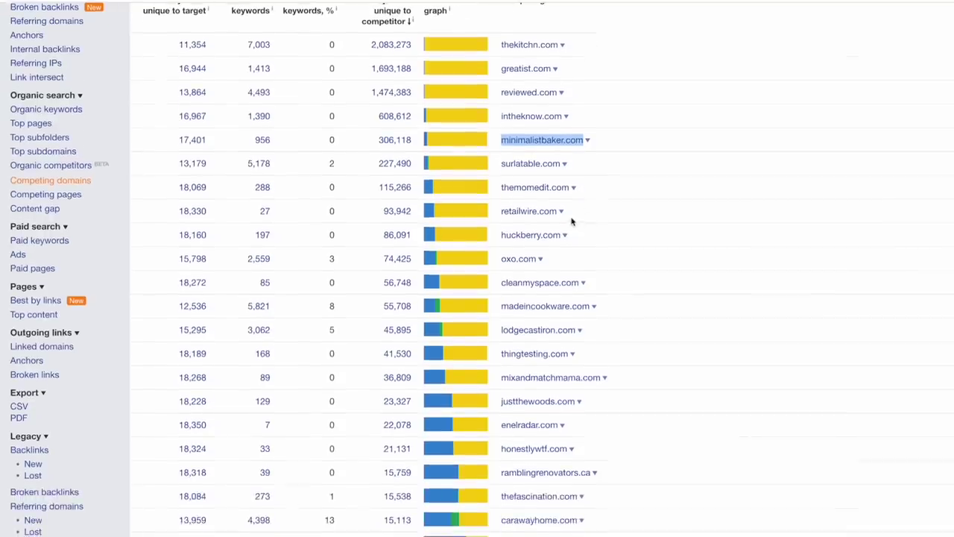
{"action": "scroll", "coordinate": [404, 192], "scroll_direction": "down", "scroll_amount": 1}
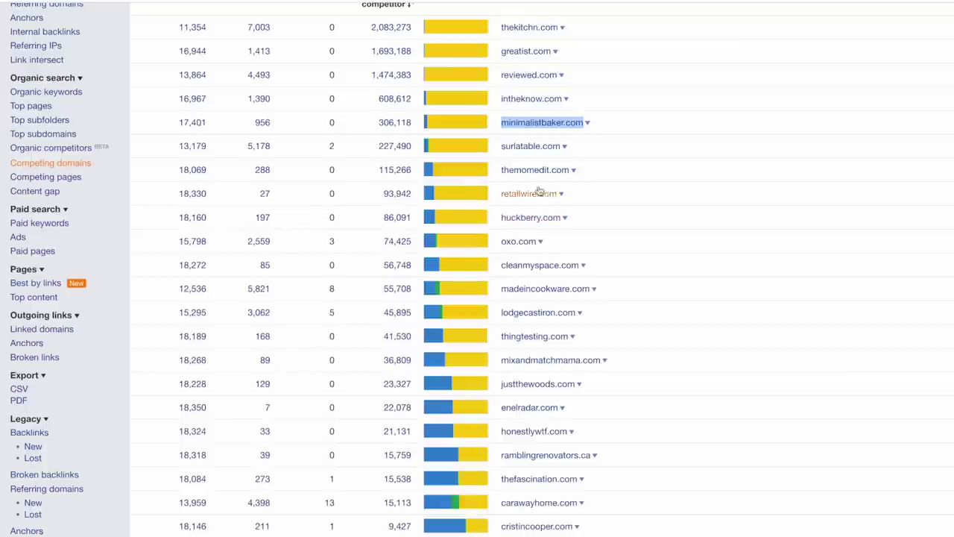
{"action": "right_click", "coordinate": [532, 148]}
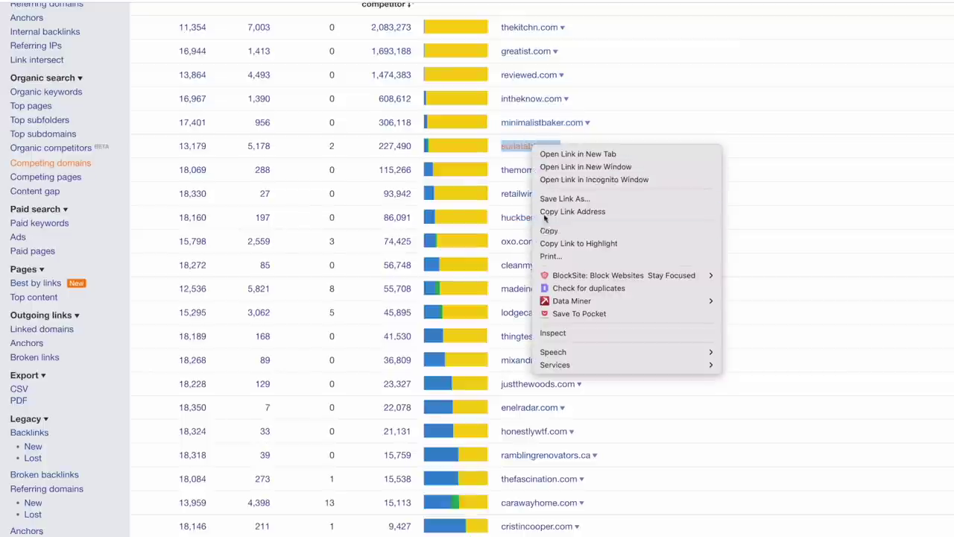
{"action": "left_click", "coordinate": [555, 229]}
{"action": "key", "text": "ctrl+Tab"}
{"action": "left_click", "coordinate": [215, 188]}
{"action": "key", "text": "ctrl+v"}
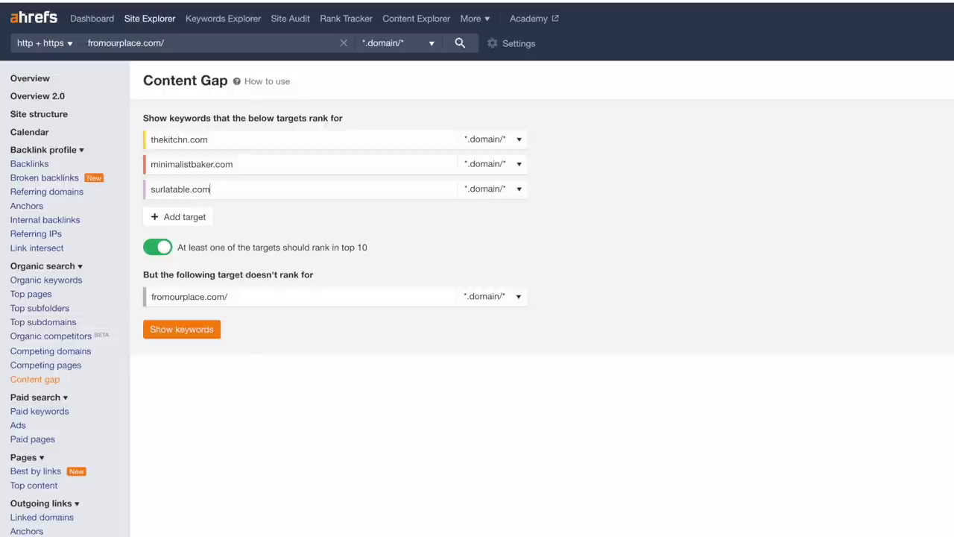
- Show the keywords the three targets rank for but fromourplace.com does not, and look over their volume and difficulty
{"action": "left_click", "coordinate": [197, 331]}
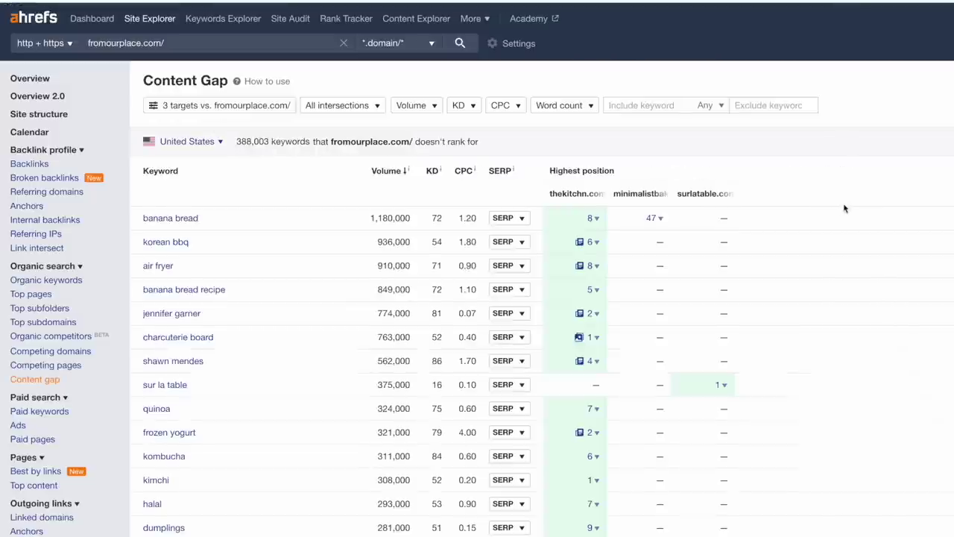
{"action": "scroll", "coordinate": [842, 211], "scroll_direction": "down", "scroll_amount": 1}
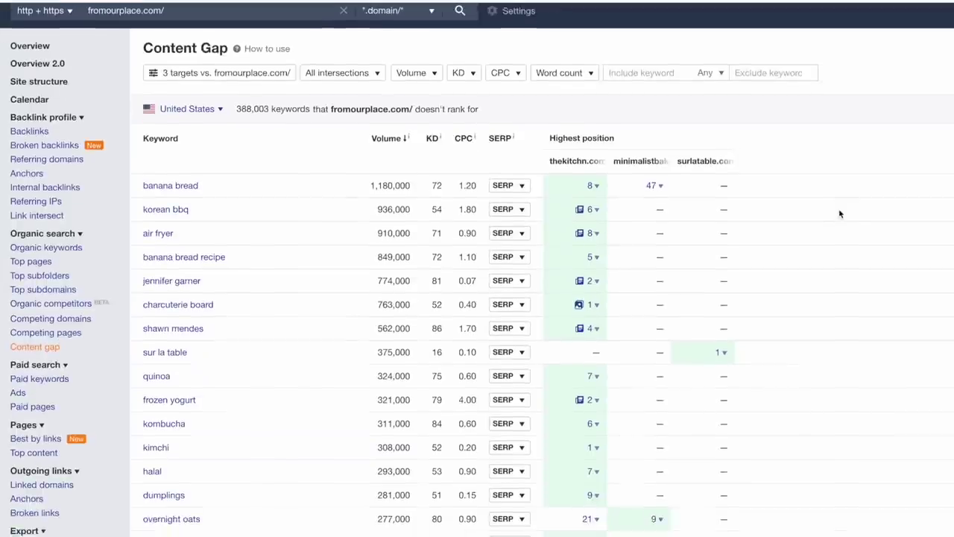
{"action": "scroll", "coordinate": [835, 216], "scroll_direction": "up", "scroll_amount": 1}
{"action": "scroll", "coordinate": [436, 276], "scroll_direction": "down", "scroll_amount": 1}
{"action": "scroll", "coordinate": [432, 293], "scroll_direction": "down", "scroll_amount": 1}
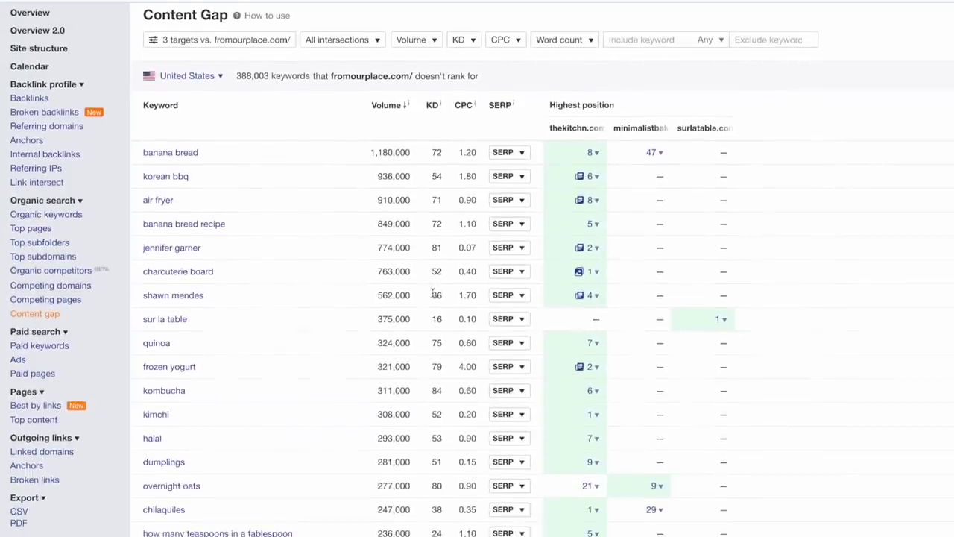
{"action": "scroll", "coordinate": [432, 294], "scroll_direction": "up", "scroll_amount": 2}
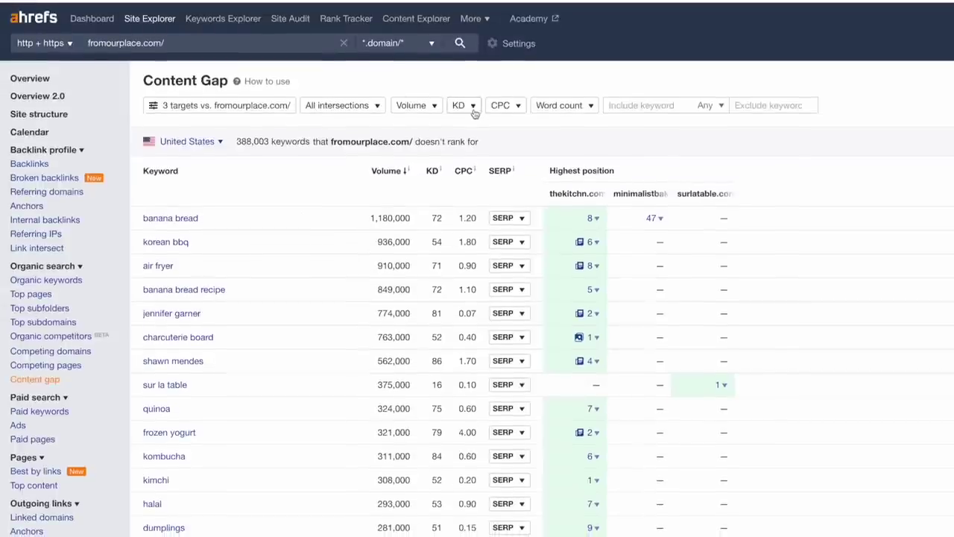
- Limit the content gap keywords to a maximum keyword difficulty of 30
{"action": "left_click", "coordinate": [475, 112]}
{"action": "key", "text": "Tab"}
{"action": "type", "text": "30"}
{"action": "left_click", "coordinate": [504, 181]}
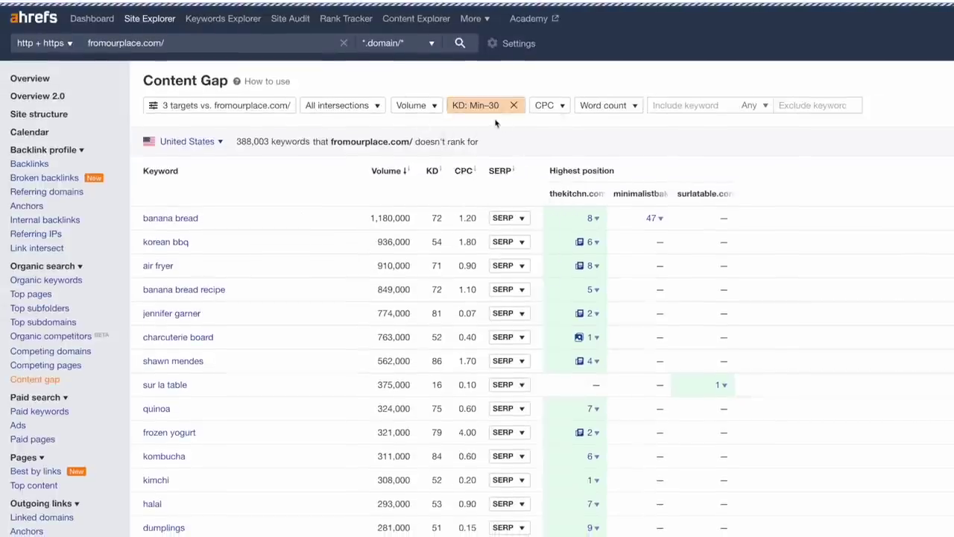
- Limit the content gap keywords to a minimum search volume of 500
{"action": "left_click", "coordinate": [436, 108]}
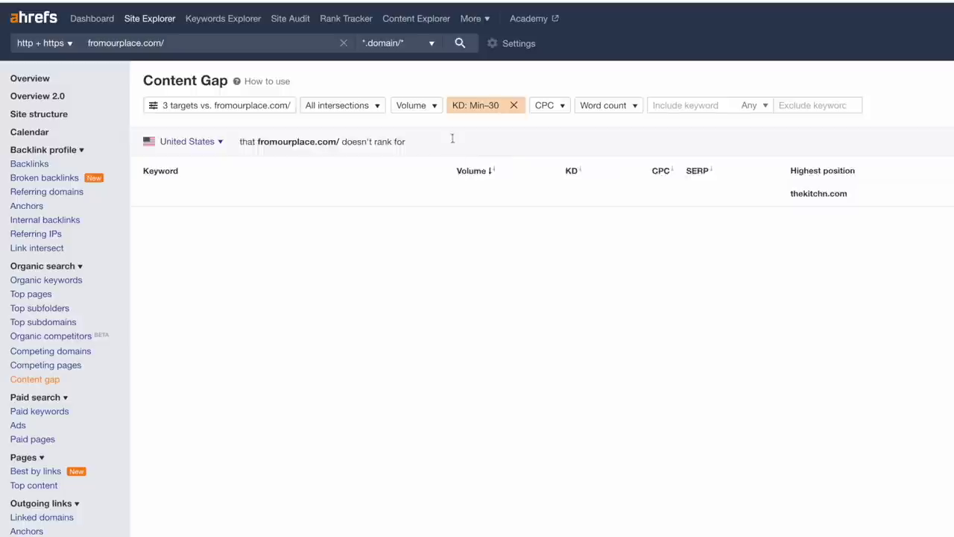
{"action": "left_click", "coordinate": [413, 105]}
{"action": "left_click", "coordinate": [441, 133]}
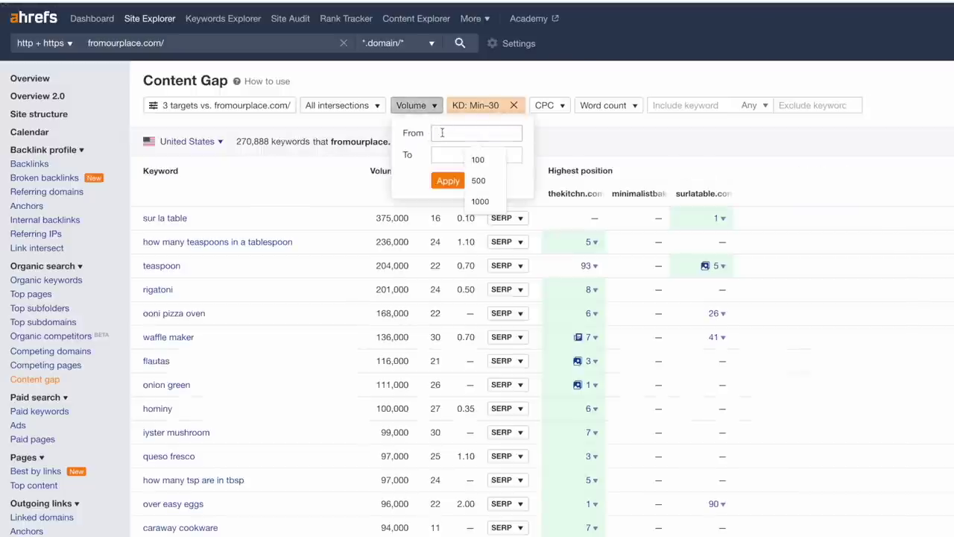
{"action": "left_click", "coordinate": [478, 180]}
{"action": "left_click", "coordinate": [448, 180]}
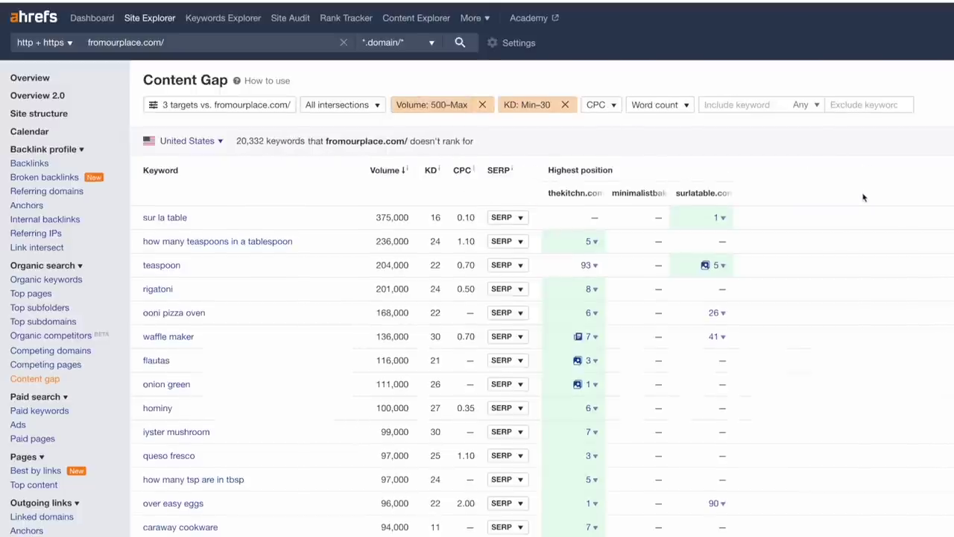
- Look through the filtered content gap keywords, checking volume, difficulty and each competitor's highest position for relevant topics
{"action": "scroll", "coordinate": [863, 197], "scroll_direction": "down", "scroll_amount": 1}
{"action": "scroll", "coordinate": [864, 203], "scroll_direction": "down", "scroll_amount": 1}
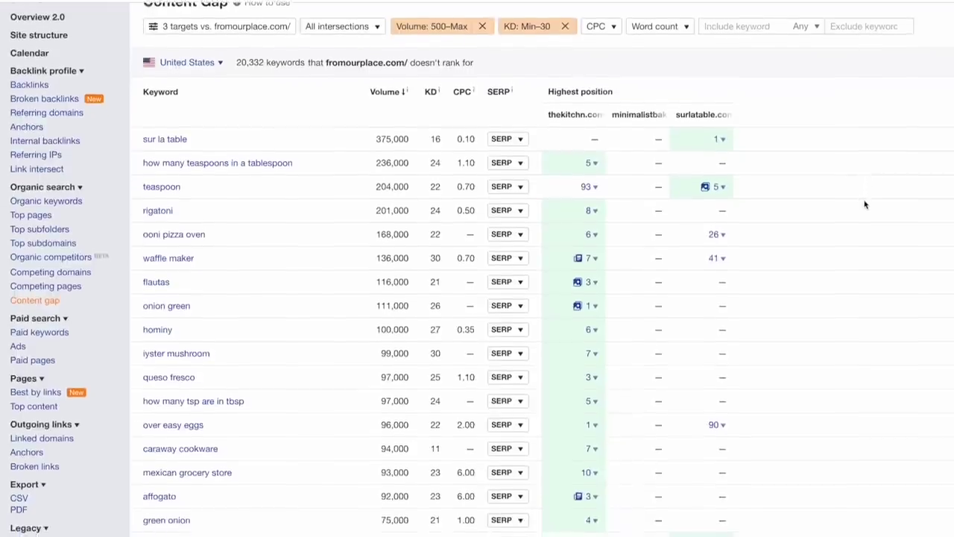
{"action": "scroll", "coordinate": [864, 209], "scroll_direction": "down", "scroll_amount": 1}
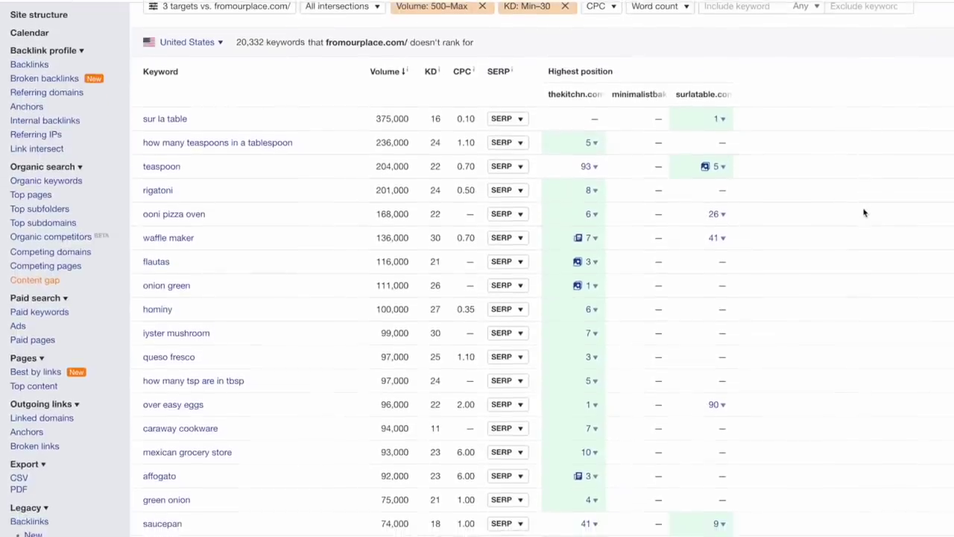
{"action": "scroll", "coordinate": [863, 212], "scroll_direction": "down", "scroll_amount": 5}
{"action": "scroll", "coordinate": [863, 214], "scroll_direction": "down", "scroll_amount": 2}
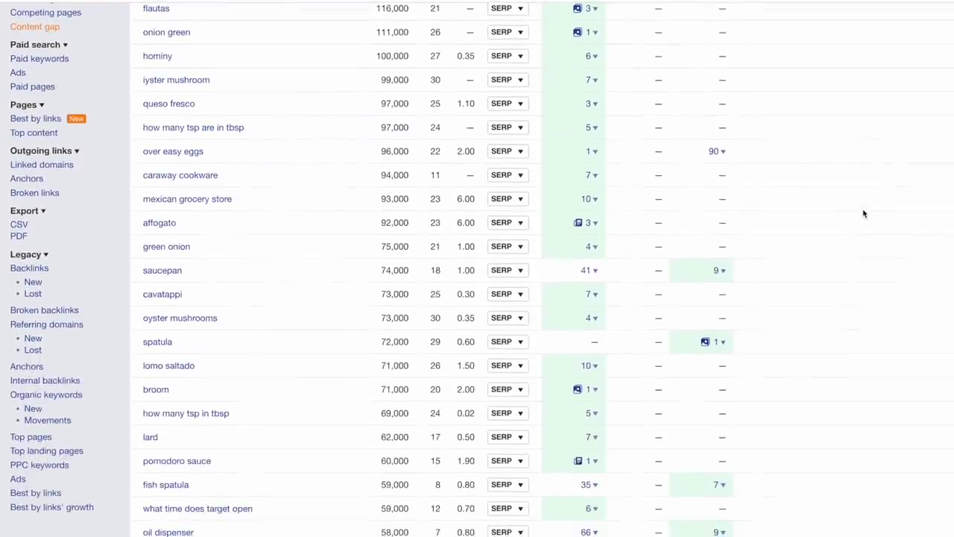
{"action": "scroll", "coordinate": [863, 213], "scroll_direction": "down", "scroll_amount": 5}
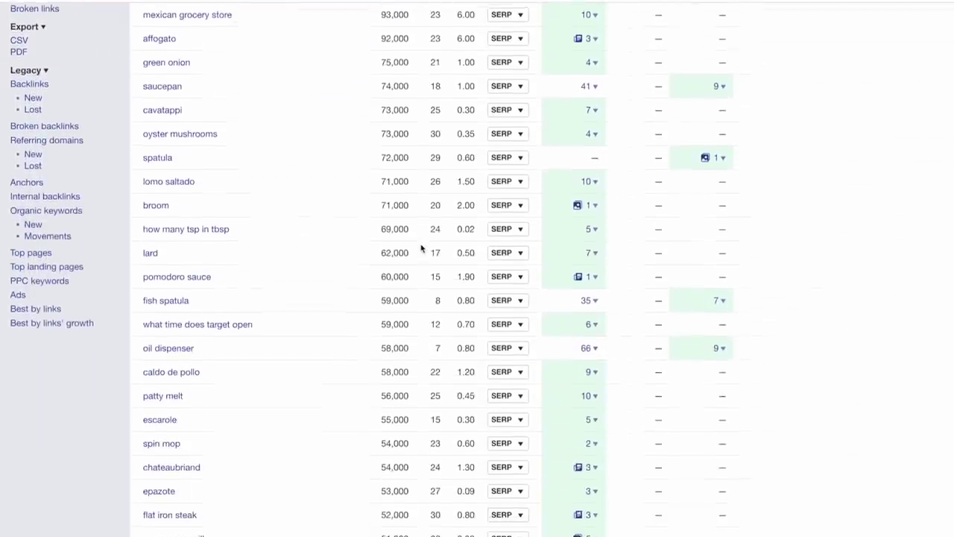
{"action": "scroll", "coordinate": [422, 248], "scroll_direction": "down", "scroll_amount": 2}
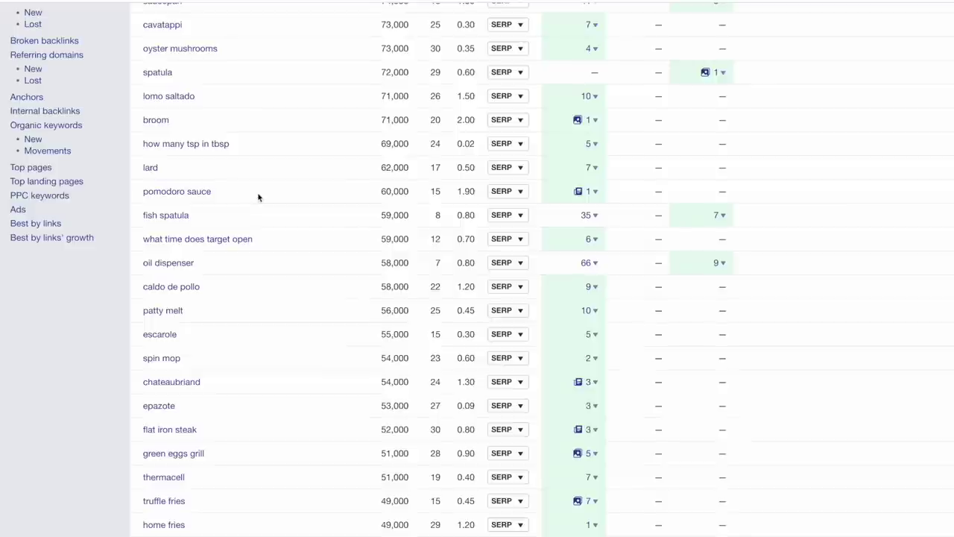
{"action": "scroll", "coordinate": [304, 246], "scroll_direction": "down", "scroll_amount": 3}
{"action": "scroll", "coordinate": [656, 291], "scroll_direction": "up", "scroll_amount": 10}
{"action": "scroll", "coordinate": [714, 149], "scroll_direction": "up", "scroll_amount": 2}
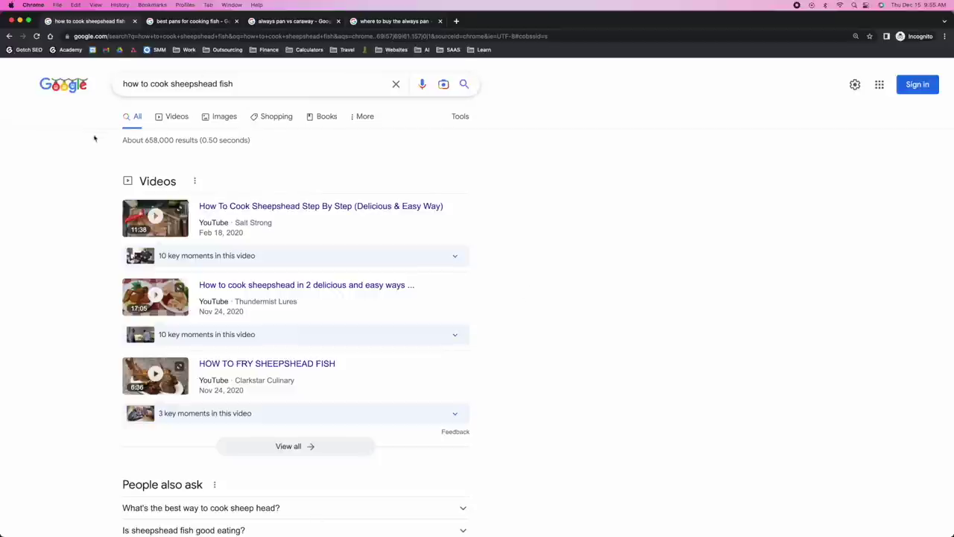
- Switch to Google and examine the results page for "how to cook sheepshead fish", including the videos, related questions and organic results
{"action": "scroll", "coordinate": [89, 143], "scroll_direction": "down", "scroll_amount": 1}
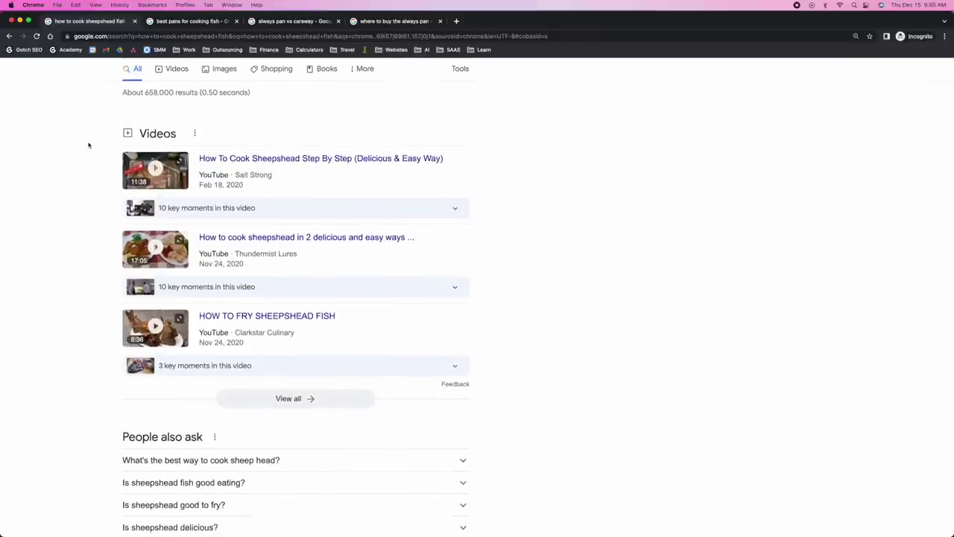
{"action": "scroll", "coordinate": [85, 143], "scroll_direction": "up", "scroll_amount": 1}
{"action": "scroll", "coordinate": [68, 202], "scroll_direction": "down", "scroll_amount": 1}
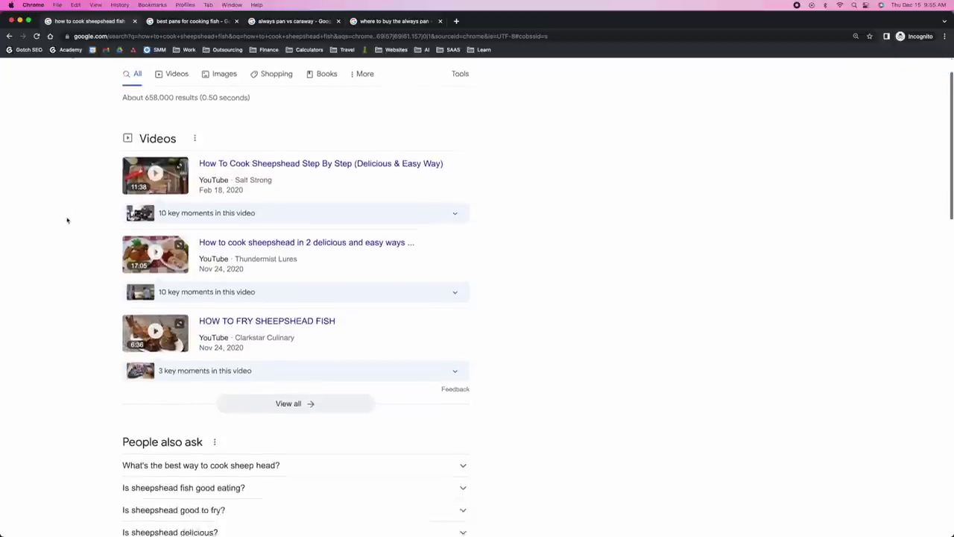
{"action": "scroll", "coordinate": [67, 220], "scroll_direction": "down", "scroll_amount": 4}
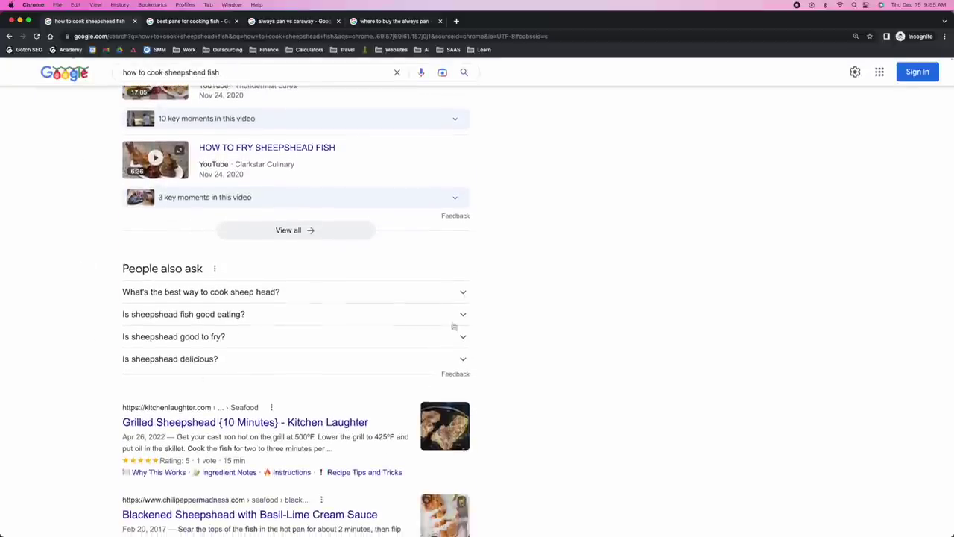
{"action": "scroll", "coordinate": [95, 373], "scroll_direction": "up", "scroll_amount": 5}
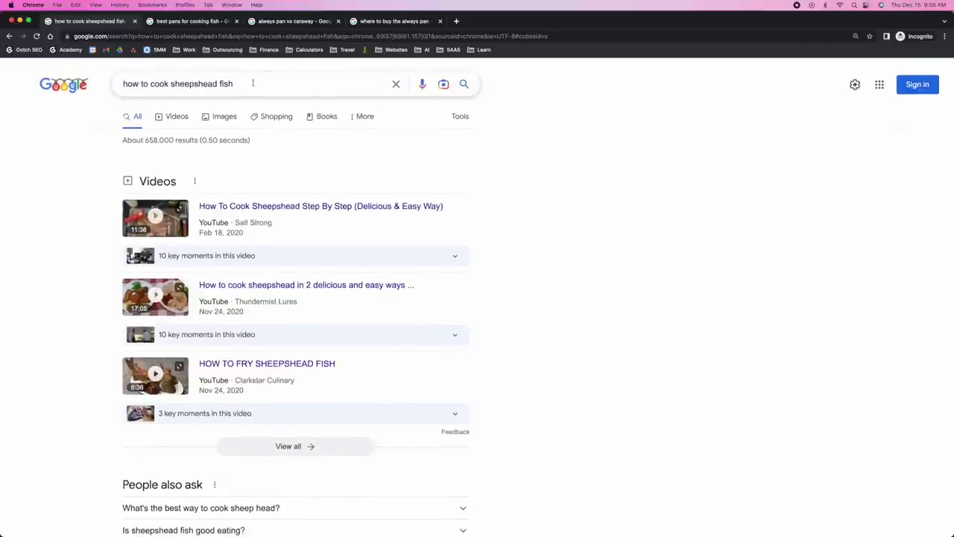
- Review the order of videos, related questions and first recipe articles in the "how to cook sheepshead fish" results
{"action": "scroll", "coordinate": [55, 268], "scroll_direction": "down", "scroll_amount": 5}
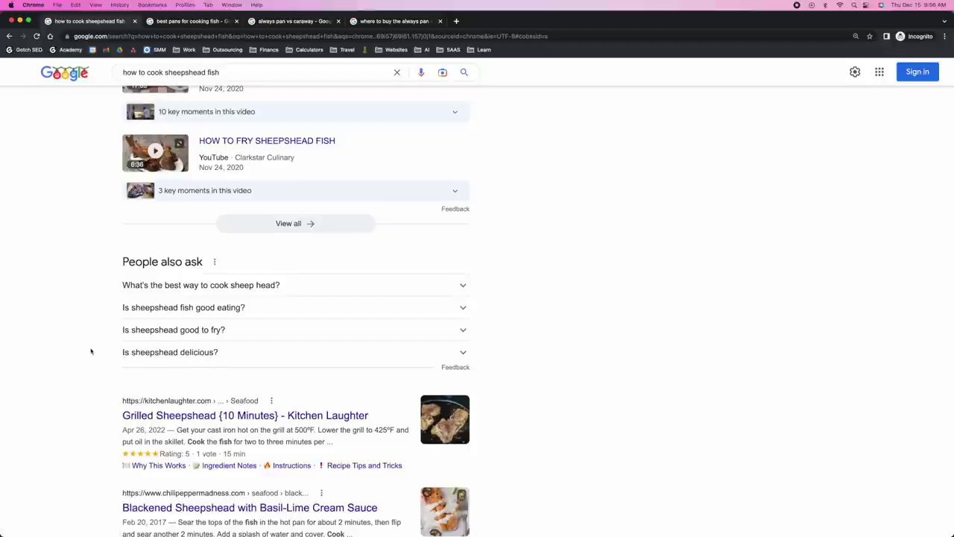
{"action": "scroll", "coordinate": [91, 351], "scroll_direction": "up", "scroll_amount": 5}
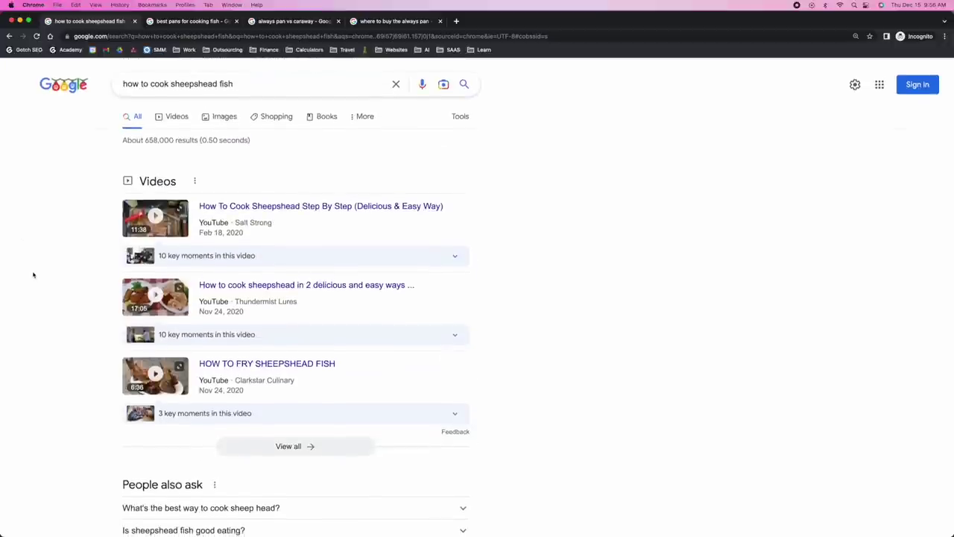
{"action": "scroll", "coordinate": [33, 275], "scroll_direction": "down", "scroll_amount": 2}
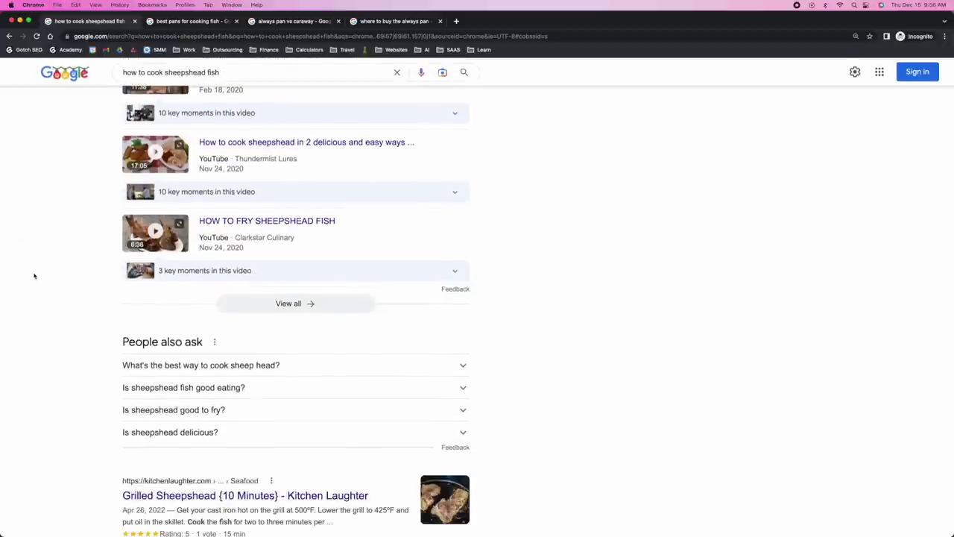
{"action": "scroll", "coordinate": [34, 276], "scroll_direction": "down", "scroll_amount": 1}
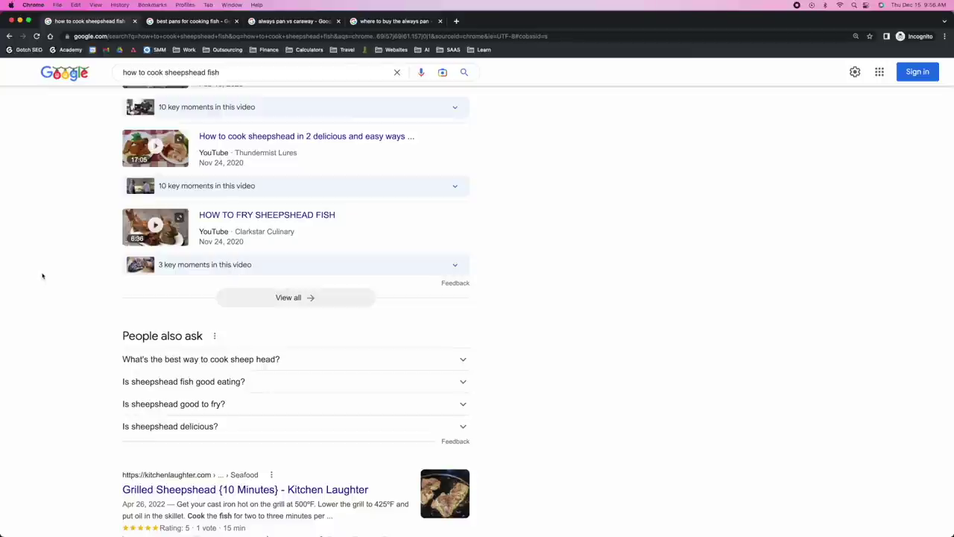
{"action": "scroll", "coordinate": [52, 272], "scroll_direction": "down", "scroll_amount": 5}
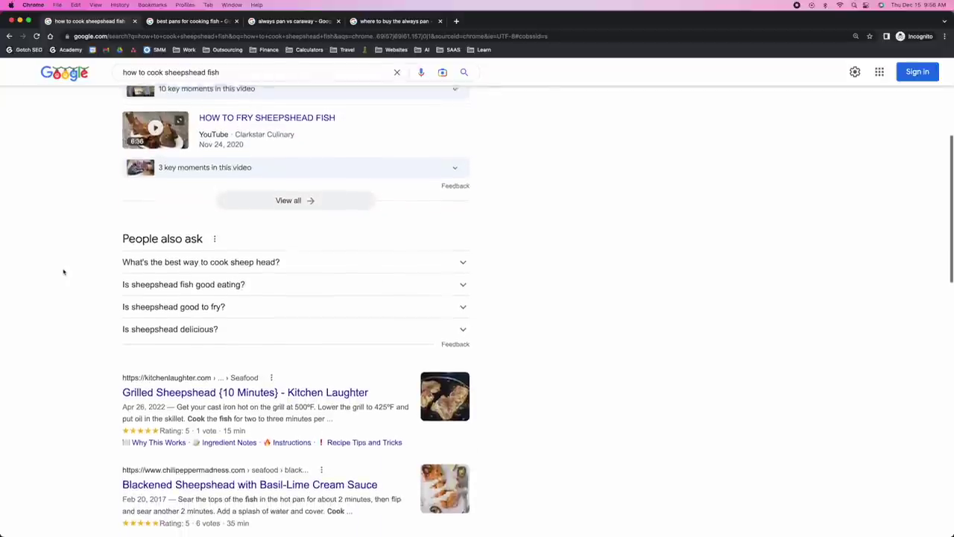
{"action": "scroll", "coordinate": [67, 263], "scroll_direction": "down", "scroll_amount": 2}
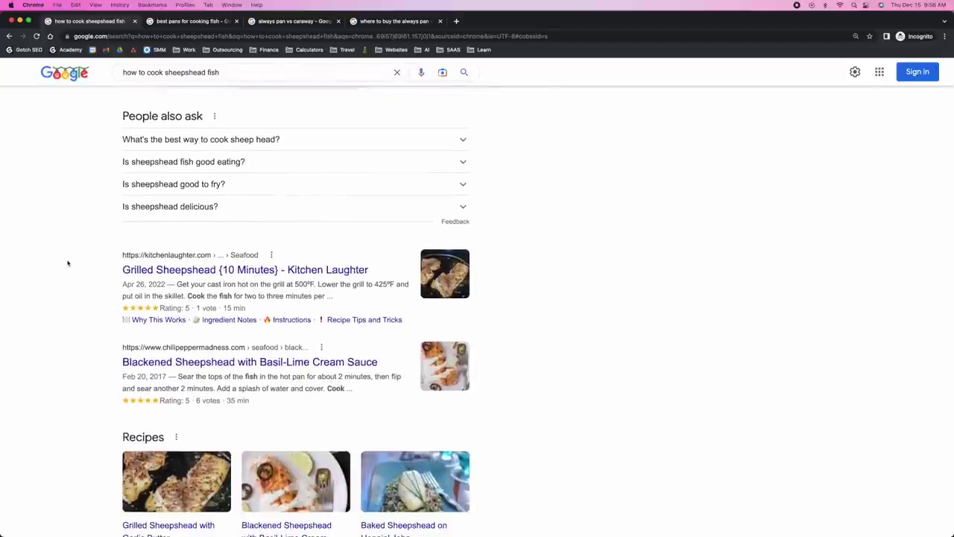
{"action": "scroll", "coordinate": [67, 263], "scroll_direction": "down", "scroll_amount": 2}
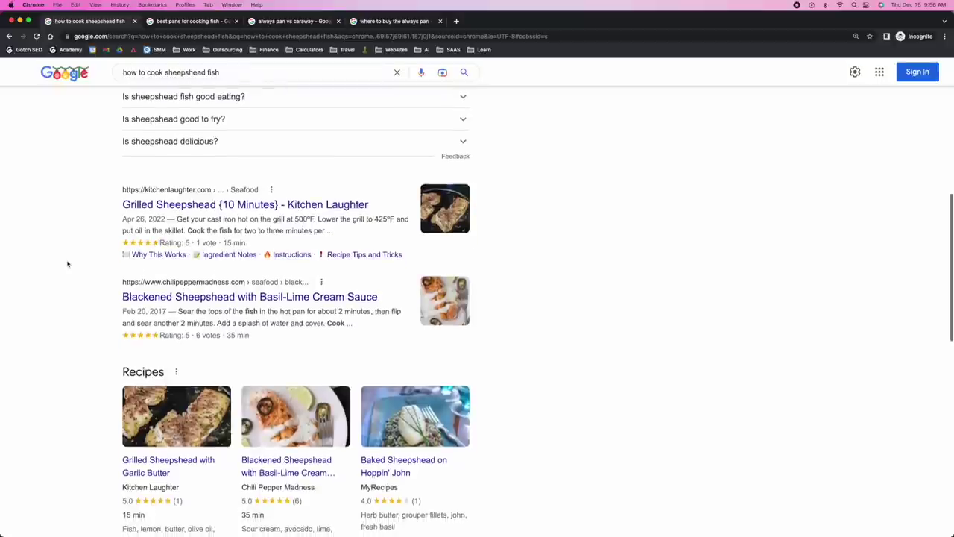
{"action": "scroll", "coordinate": [171, 211], "scroll_direction": "down", "scroll_amount": 1}
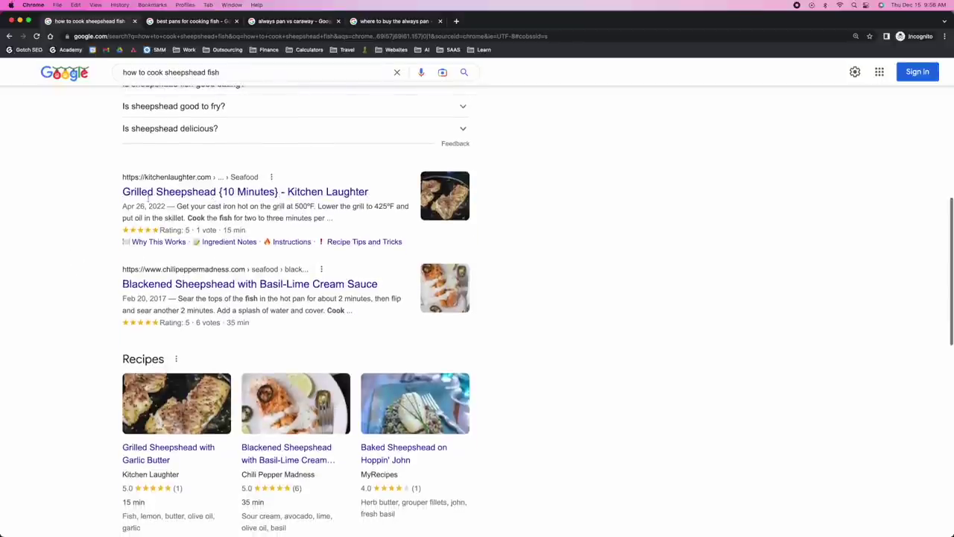
{"action": "scroll", "coordinate": [117, 209], "scroll_direction": "down", "scroll_amount": 2}
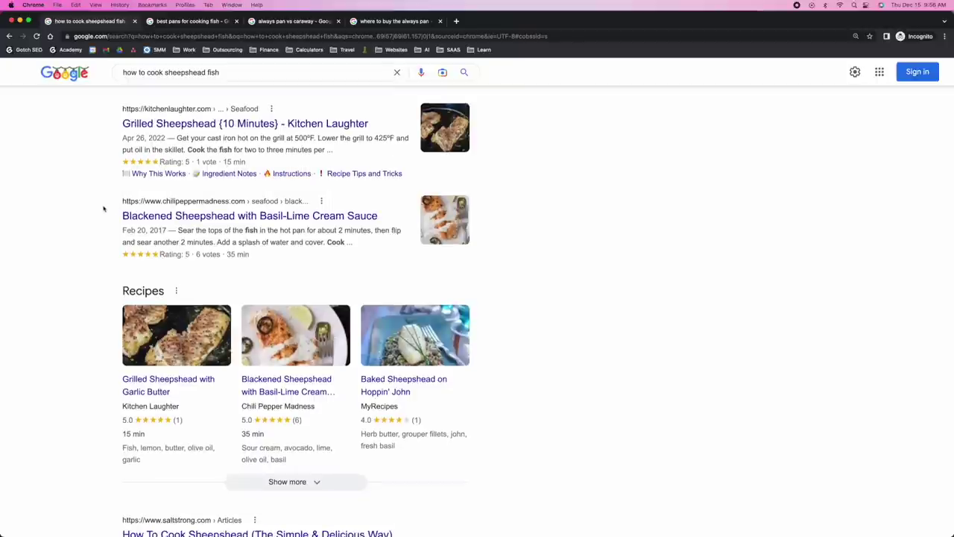
- Examine the recipe block, the remaining organic articles and the related searches for "how to cook sheepshead fish" to judge search intent
{"action": "scroll", "coordinate": [83, 235], "scroll_direction": "down", "scroll_amount": 6}
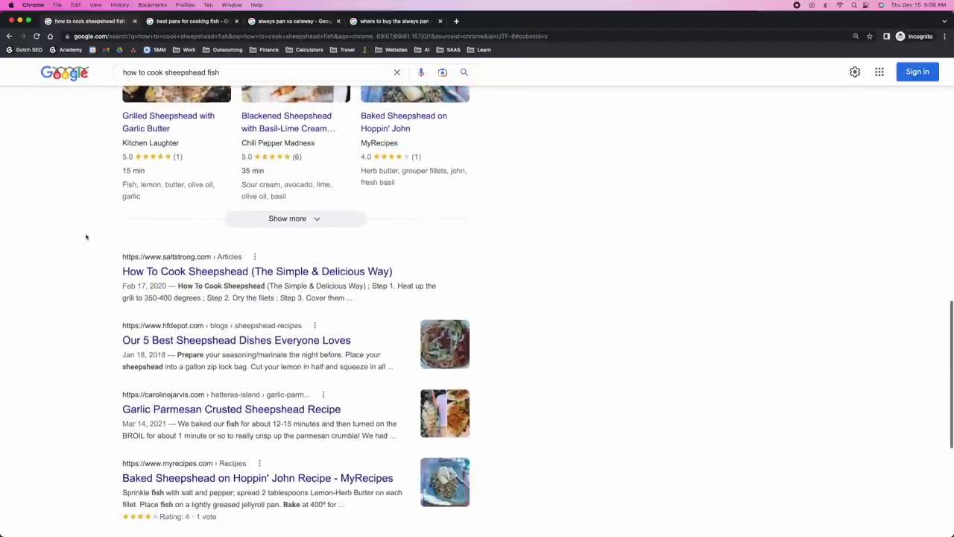
{"action": "scroll", "coordinate": [85, 236], "scroll_direction": "down", "scroll_amount": 2}
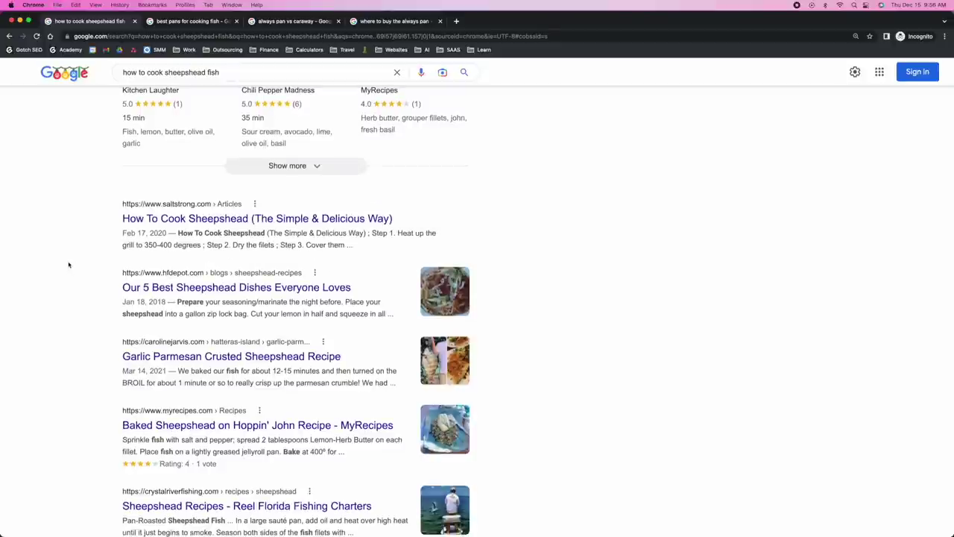
{"action": "scroll", "coordinate": [68, 264], "scroll_direction": "down", "scroll_amount": 2}
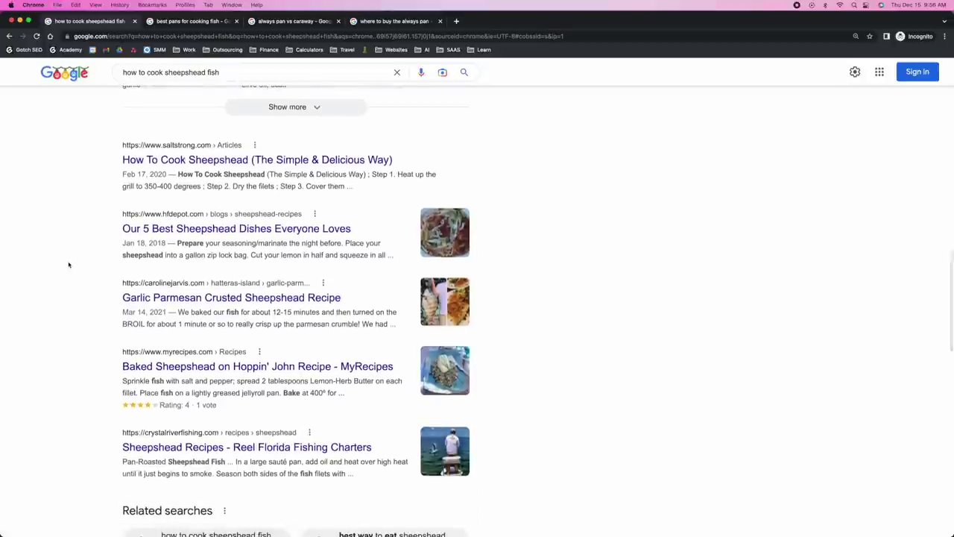
{"action": "scroll", "coordinate": [68, 264], "scroll_direction": "down", "scroll_amount": 6}
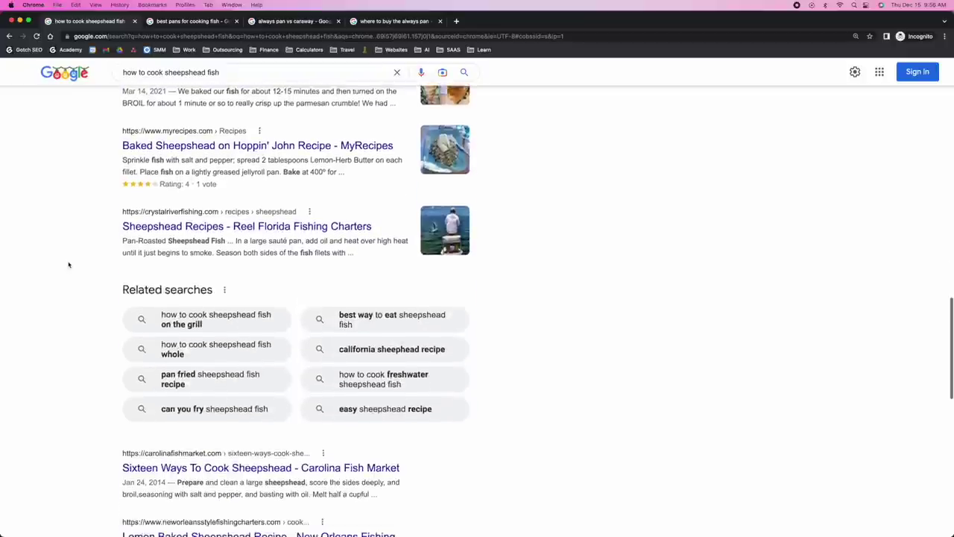
{"action": "scroll", "coordinate": [69, 264], "scroll_direction": "down", "scroll_amount": 5}
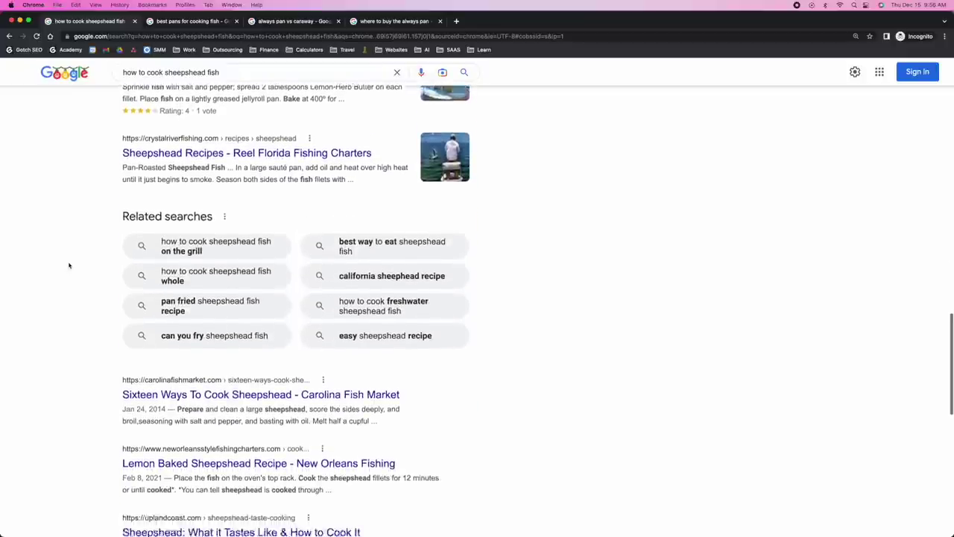
{"action": "scroll", "coordinate": [68, 265], "scroll_direction": "down", "scroll_amount": 4}
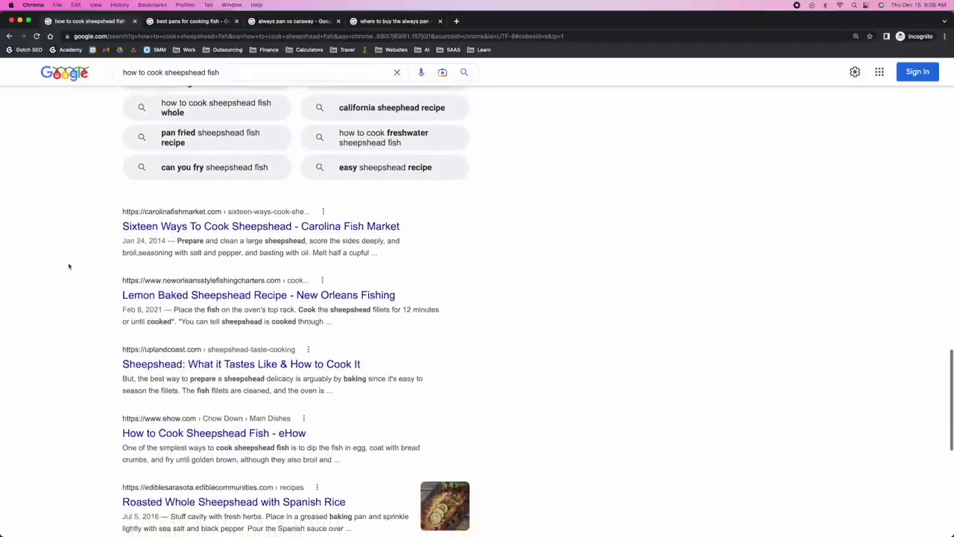
{"action": "scroll", "coordinate": [68, 266], "scroll_direction": "up", "scroll_amount": 20}
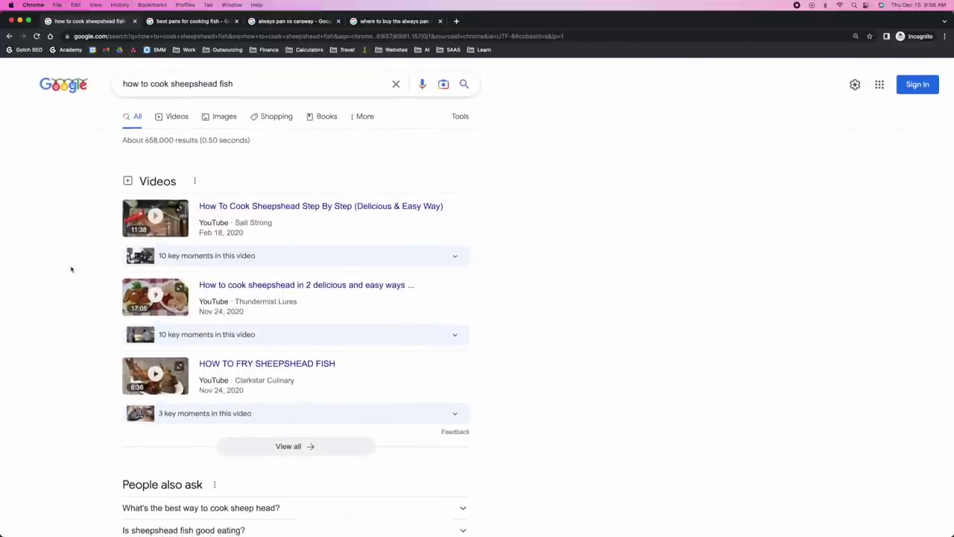
{"action": "scroll", "coordinate": [68, 268], "scroll_direction": "down", "scroll_amount": 2}
{"action": "scroll", "coordinate": [67, 268], "scroll_direction": "up", "scroll_amount": 2}
- Bring up the "best pans for cooking fish" results and examine the ads, featured snippets and related questions
{"action": "left_click", "coordinate": [191, 22]}
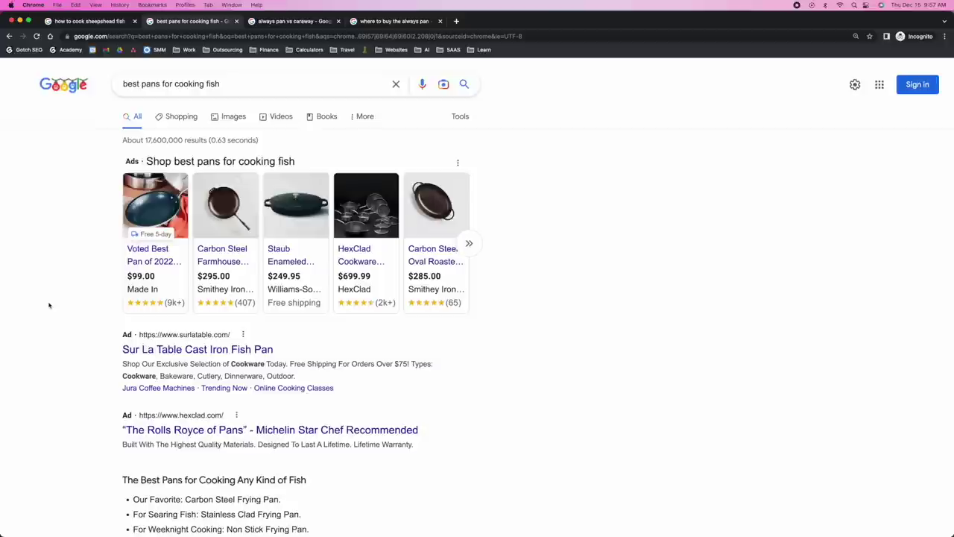
{"action": "scroll", "coordinate": [57, 301], "scroll_direction": "down", "scroll_amount": 5}
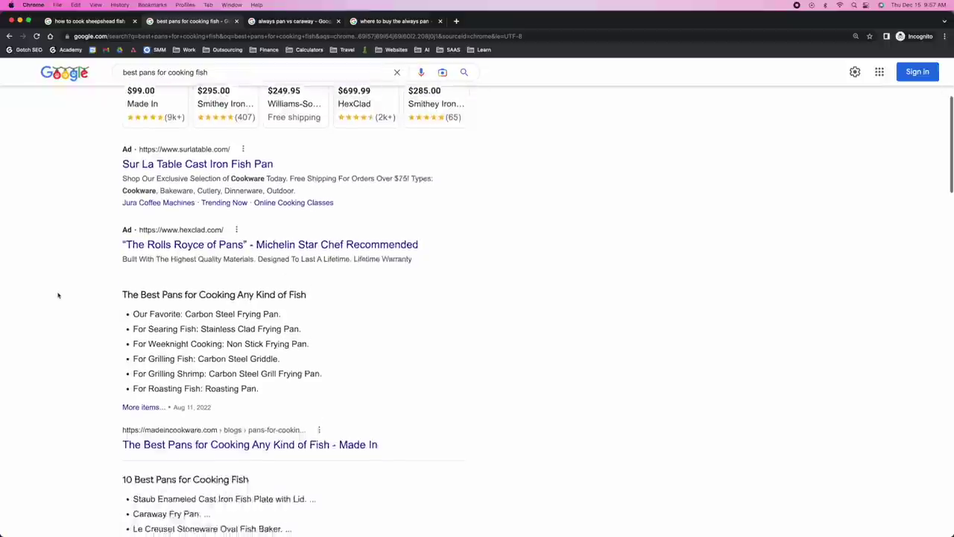
{"action": "scroll", "coordinate": [79, 248], "scroll_direction": "down", "scroll_amount": 3}
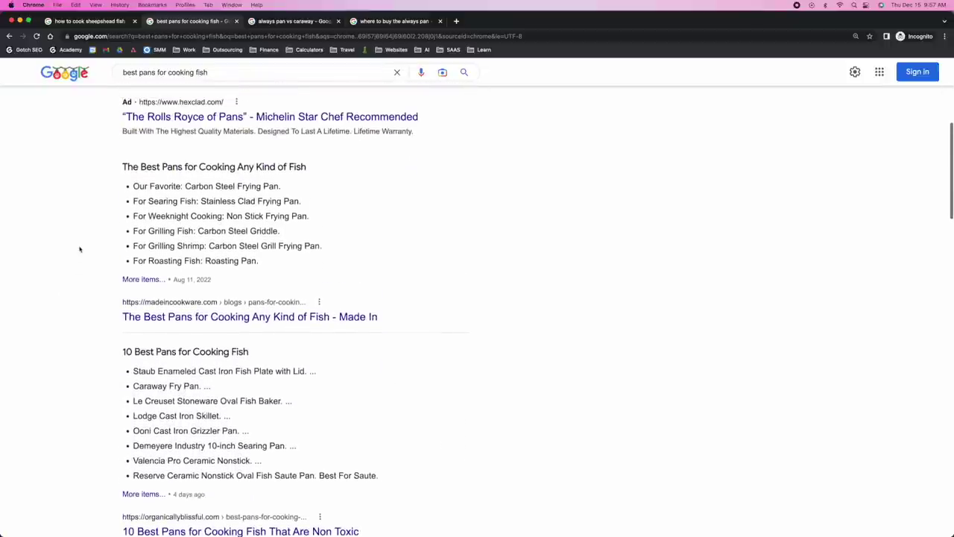
{"action": "scroll", "coordinate": [80, 249], "scroll_direction": "down", "scroll_amount": 1}
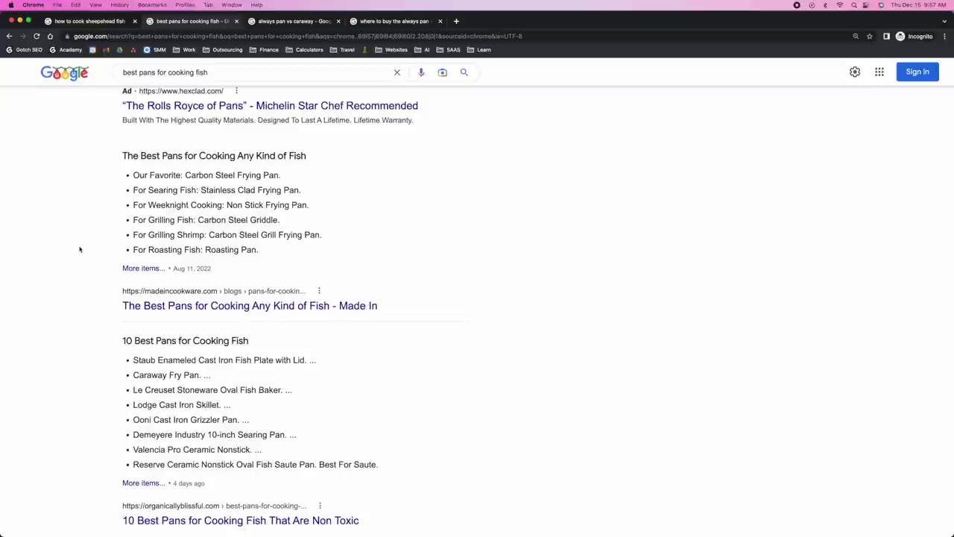
{"action": "scroll", "coordinate": [82, 249], "scroll_direction": "down", "scroll_amount": 2}
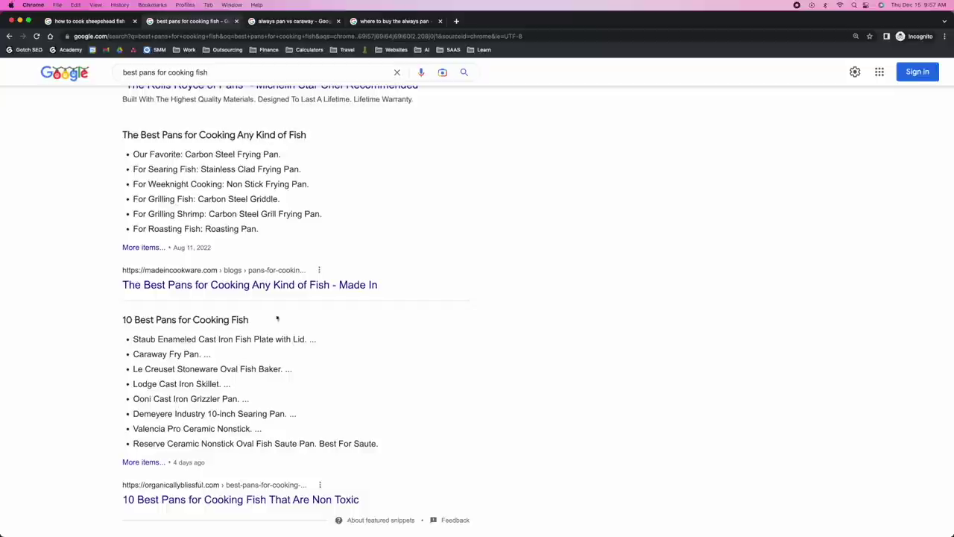
{"action": "scroll", "coordinate": [66, 360], "scroll_direction": "down", "scroll_amount": 1}
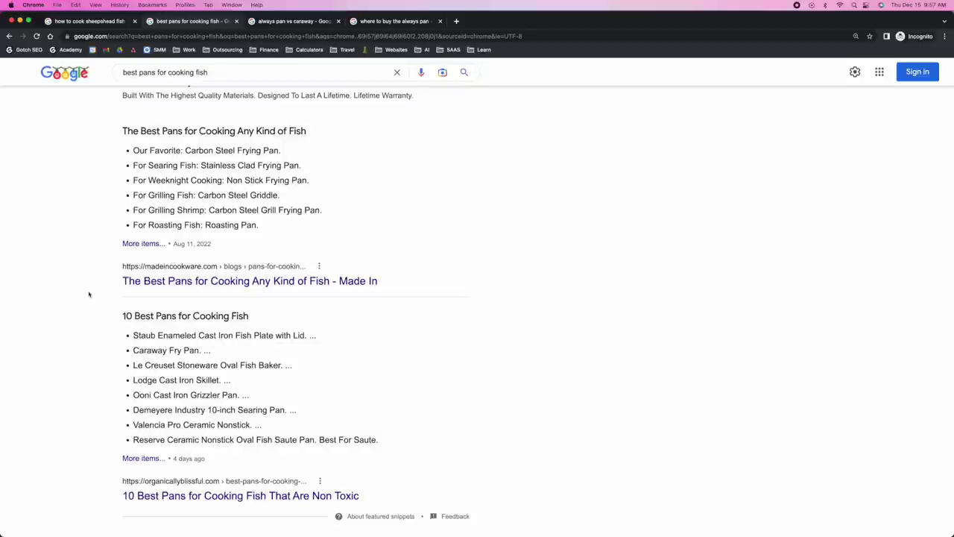
{"action": "scroll", "coordinate": [89, 294], "scroll_direction": "down", "scroll_amount": 1}
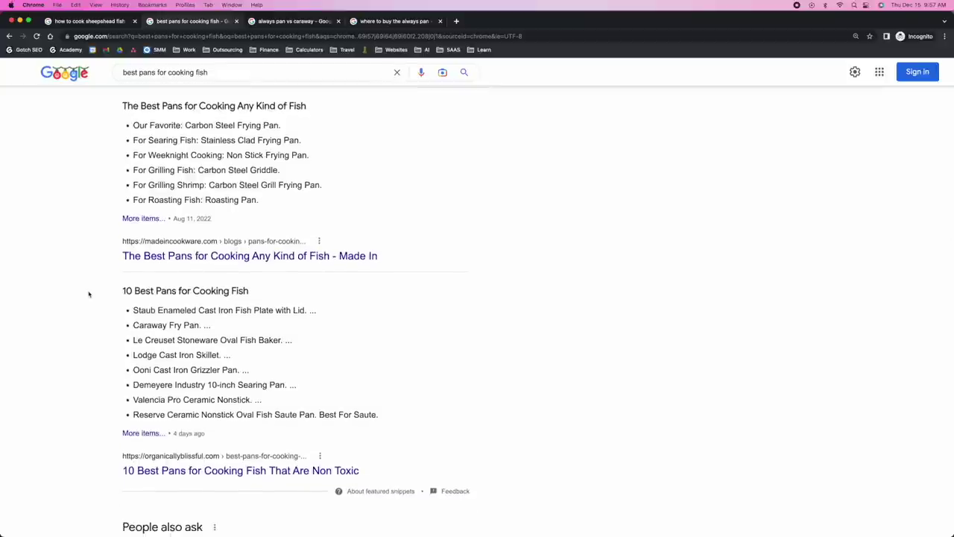
{"action": "scroll", "coordinate": [88, 293], "scroll_direction": "down", "scroll_amount": 5}
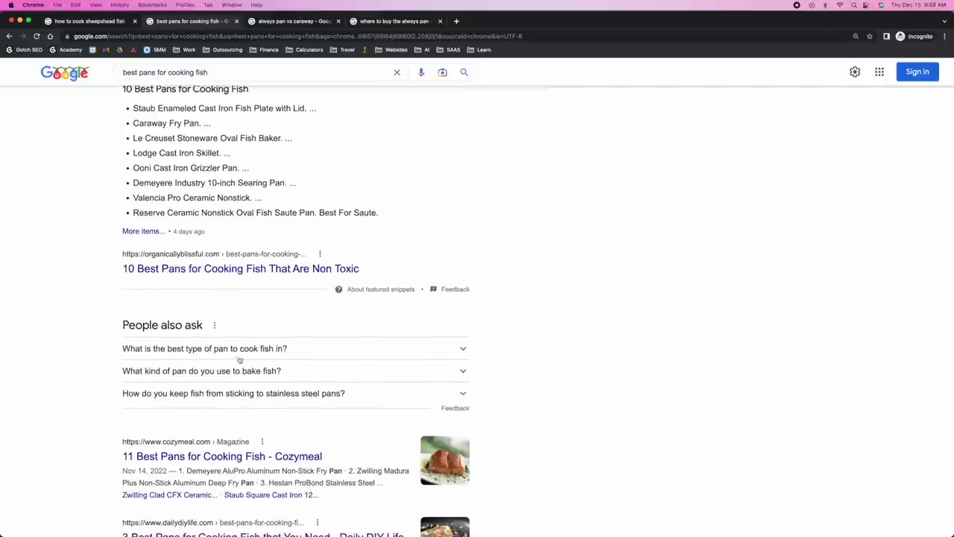
{"action": "scroll", "coordinate": [87, 276], "scroll_direction": "down", "scroll_amount": 5}
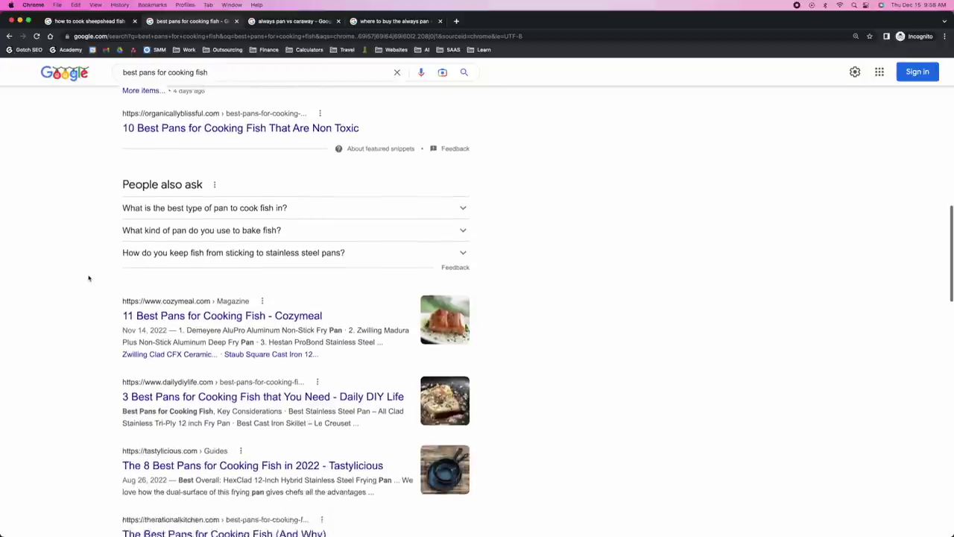
- Compare the organic listicles for "best pans for cooking fish" with its featured snippets, recipe block and popular products
{"action": "scroll", "coordinate": [87, 276], "scroll_direction": "down", "scroll_amount": 3}
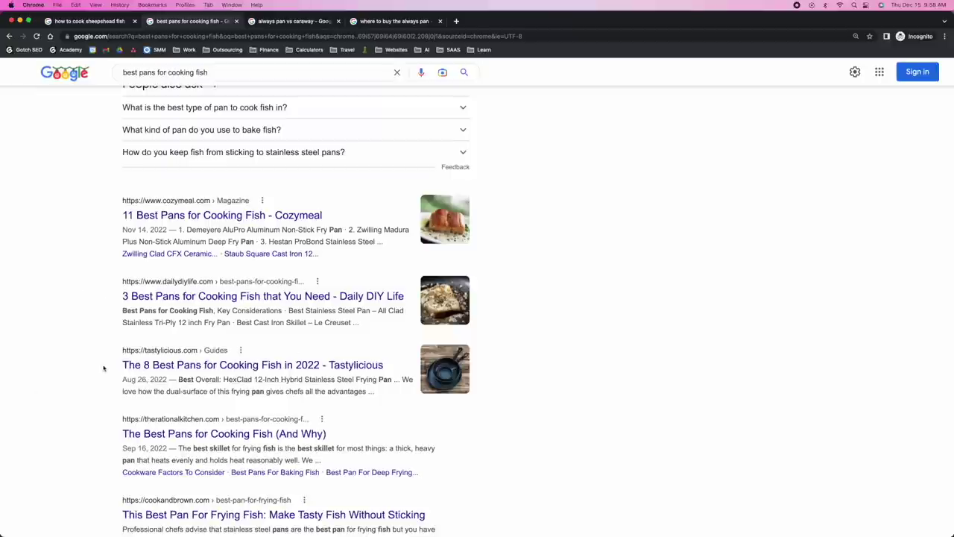
{"action": "scroll", "coordinate": [103, 368], "scroll_direction": "down", "scroll_amount": 5}
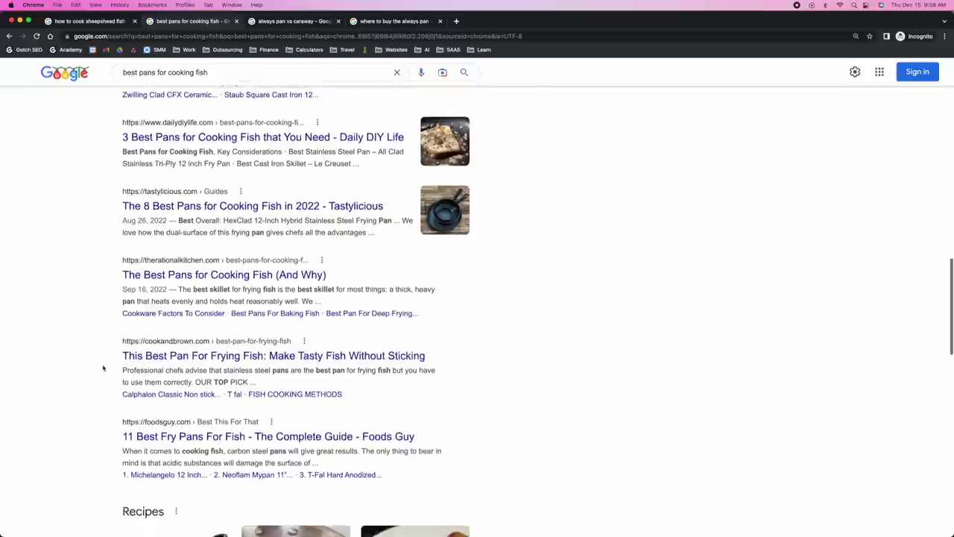
{"action": "scroll", "coordinate": [102, 367], "scroll_direction": "up", "scroll_amount": 4}
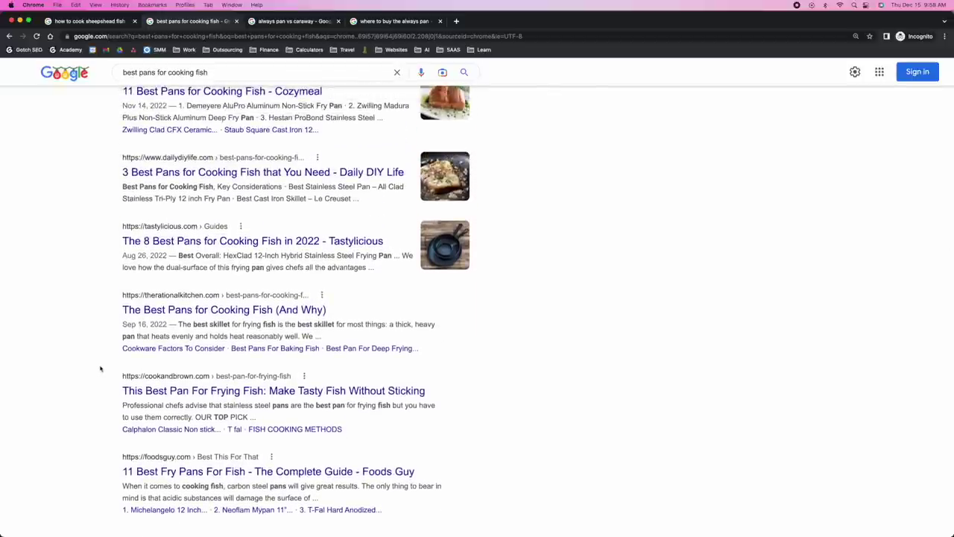
{"action": "scroll", "coordinate": [100, 368], "scroll_direction": "down", "scroll_amount": 1}
{"action": "scroll", "coordinate": [100, 368], "scroll_direction": "down", "scroll_amount": 1}
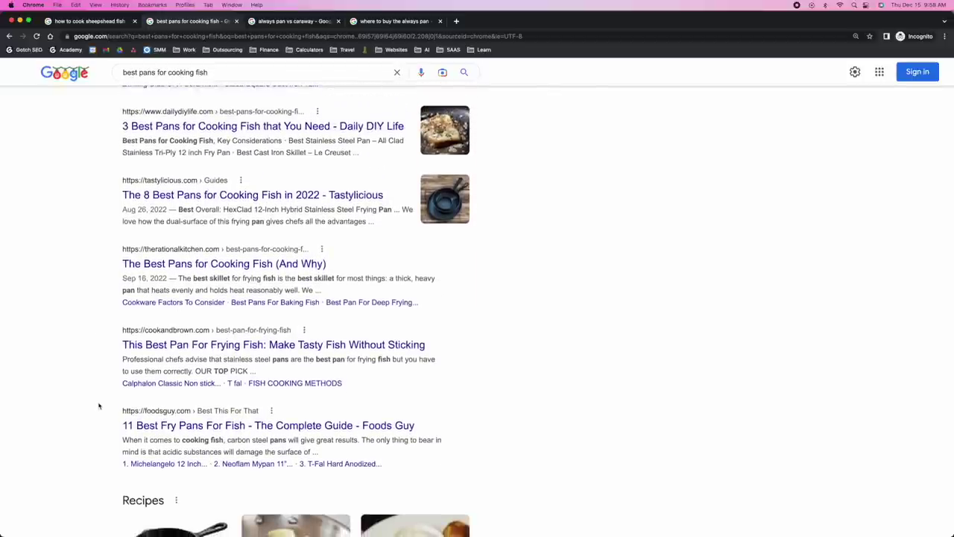
{"action": "scroll", "coordinate": [97, 405], "scroll_direction": "up", "scroll_amount": 10}
{"action": "scroll", "coordinate": [82, 224], "scroll_direction": "up", "scroll_amount": 3}
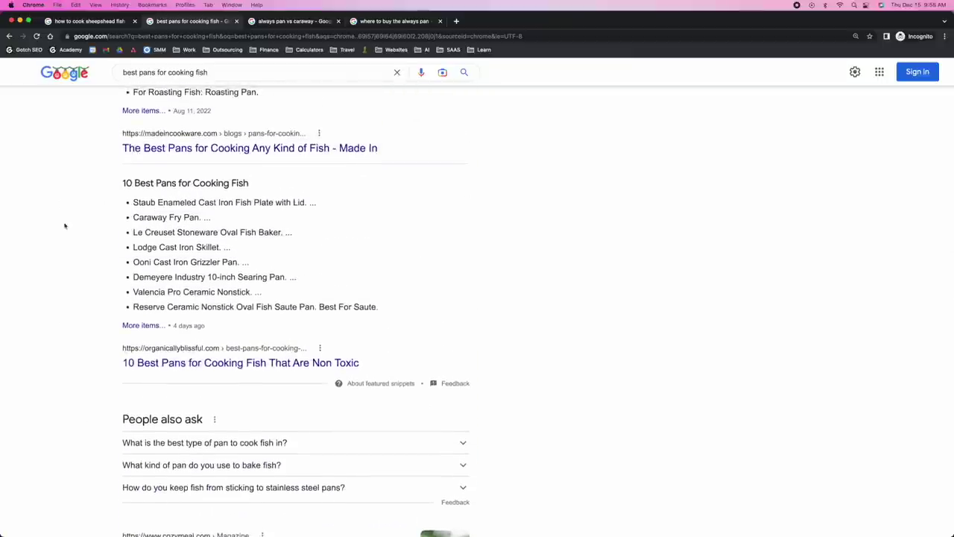
{"action": "scroll", "coordinate": [52, 217], "scroll_direction": "down", "scroll_amount": 10}
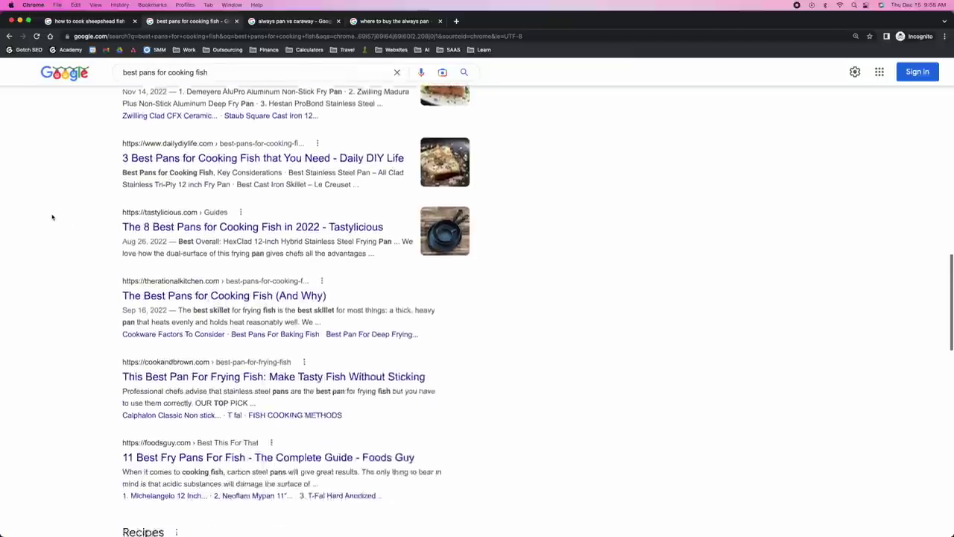
{"action": "scroll", "coordinate": [53, 216], "scroll_direction": "down", "scroll_amount": 7}
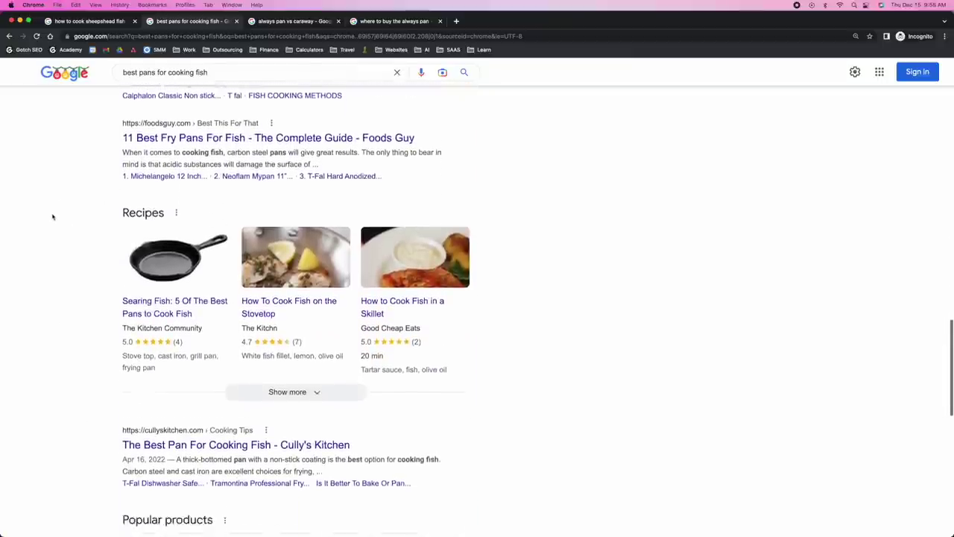
{"action": "scroll", "coordinate": [49, 222], "scroll_direction": "down", "scroll_amount": 1}
{"action": "scroll", "coordinate": [38, 264], "scroll_direction": "up", "scroll_amount": 2}
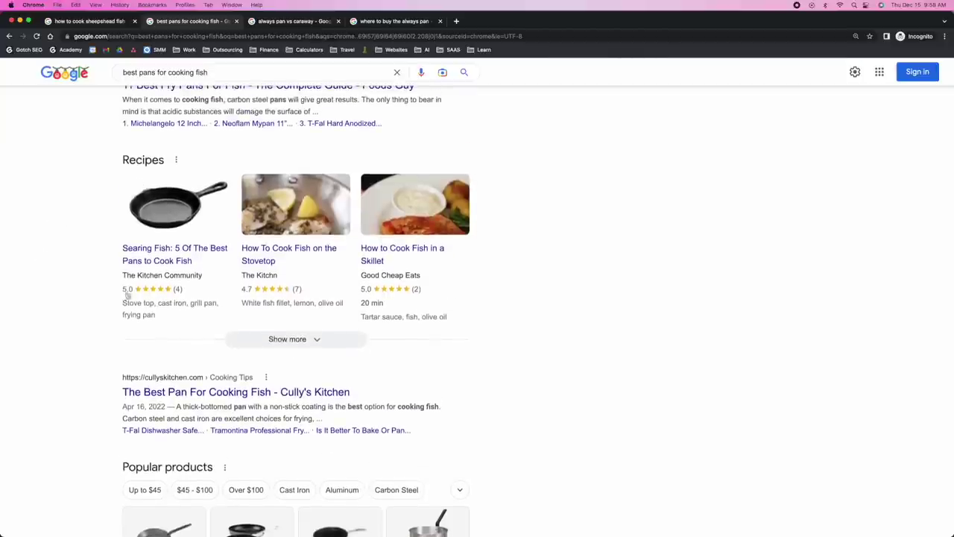
{"action": "scroll", "coordinate": [81, 283], "scroll_direction": "up", "scroll_amount": 2}
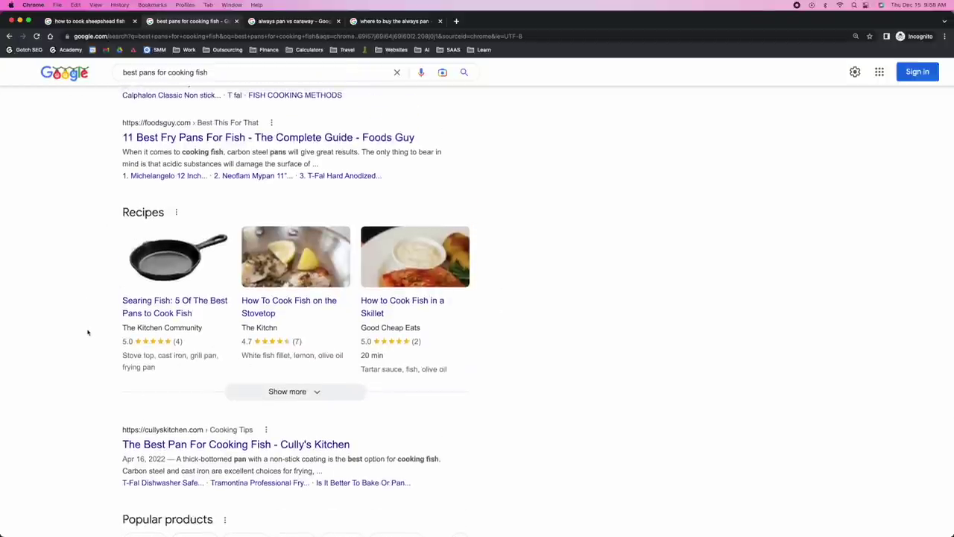
{"action": "scroll", "coordinate": [89, 324], "scroll_direction": "down", "scroll_amount": 5}
{"action": "scroll", "coordinate": [96, 294], "scroll_direction": "up", "scroll_amount": 10}
{"action": "scroll", "coordinate": [90, 284], "scroll_direction": "up", "scroll_amount": 15}
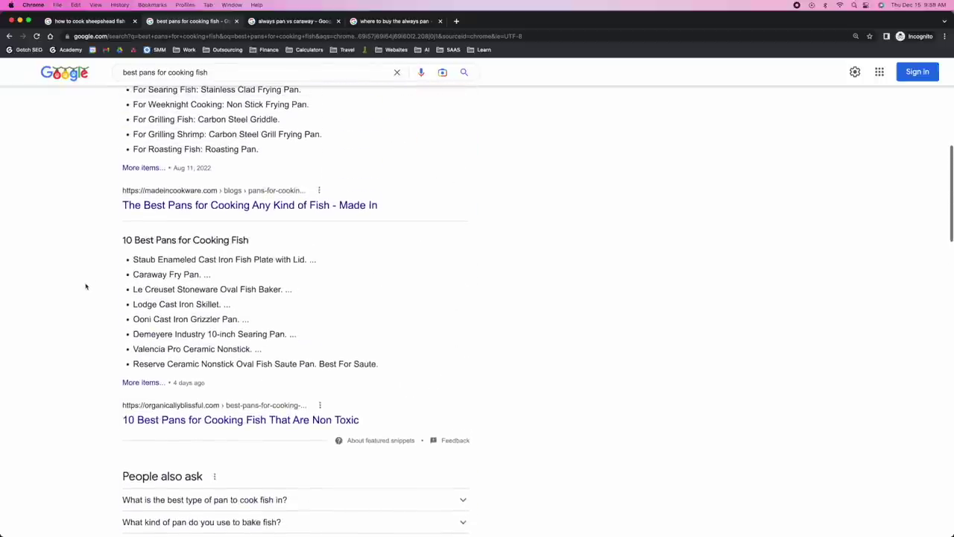
- Bring up the "always pan vs caraway" results and examine the shopping ads, text ad and first organic comparison articles
{"action": "scroll", "coordinate": [86, 287], "scroll_direction": "up", "scroll_amount": 2}
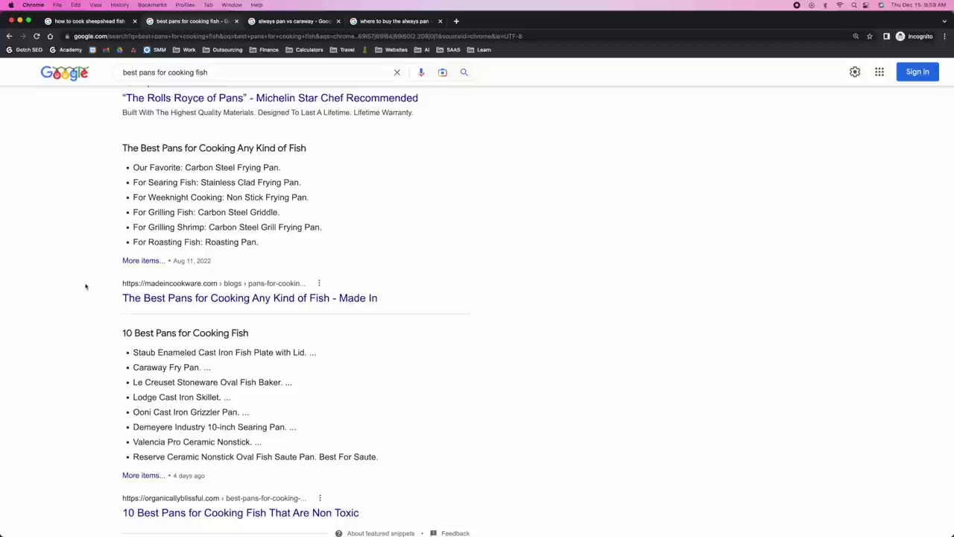
{"action": "key", "text": "ctrl+Tab"}
{"action": "scroll", "coordinate": [658, 179], "scroll_direction": "down", "scroll_amount": 1}
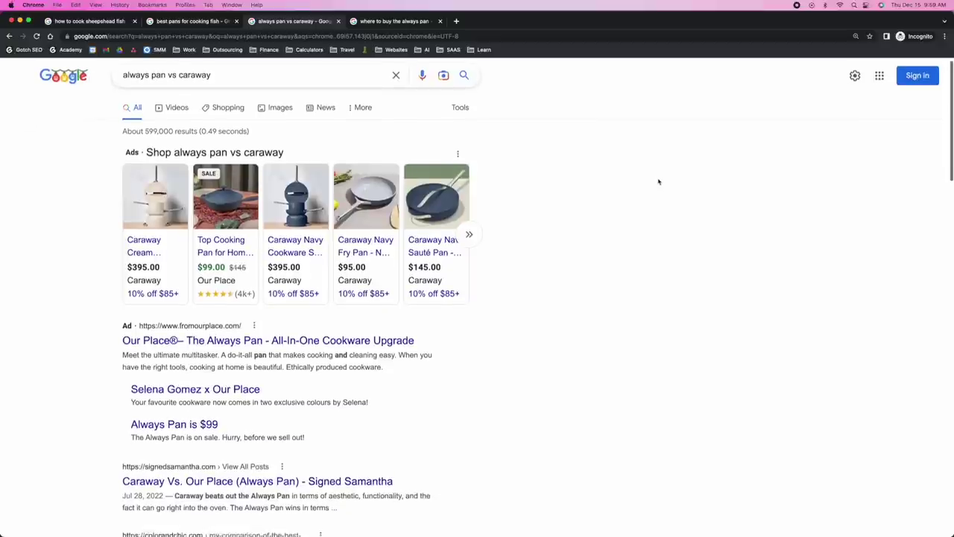
{"action": "scroll", "coordinate": [656, 181], "scroll_direction": "up", "scroll_amount": 1}
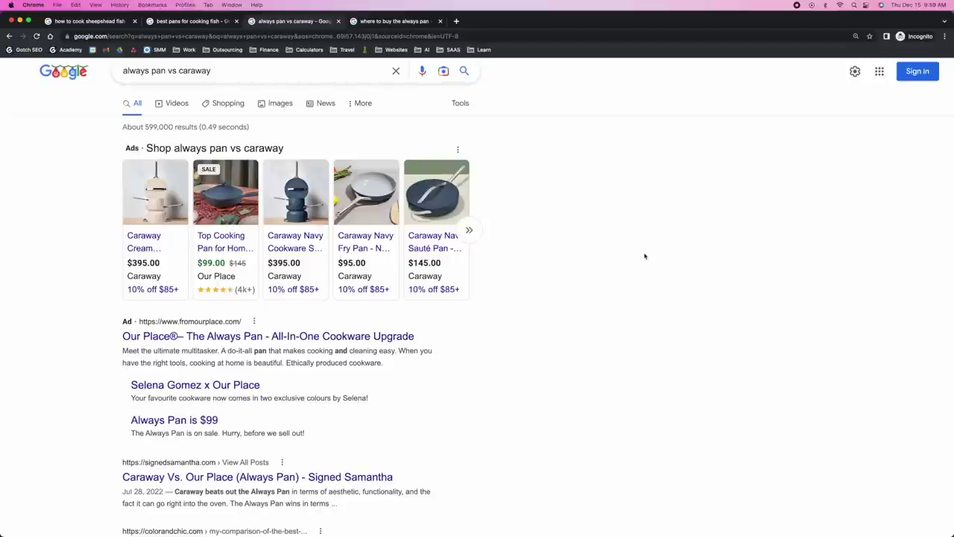
{"action": "scroll", "coordinate": [645, 255], "scroll_direction": "down", "scroll_amount": 5}
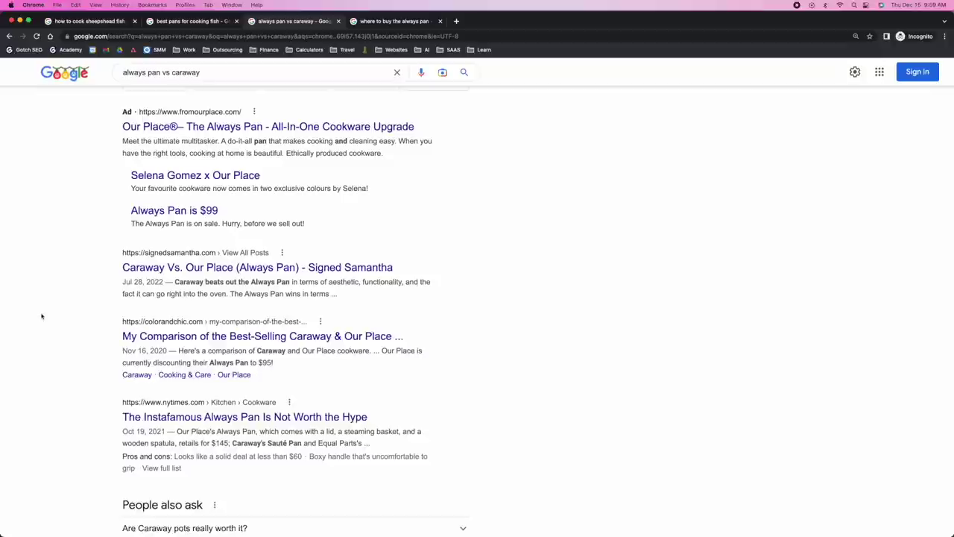
{"action": "scroll", "coordinate": [48, 322], "scroll_direction": "up", "scroll_amount": 2}
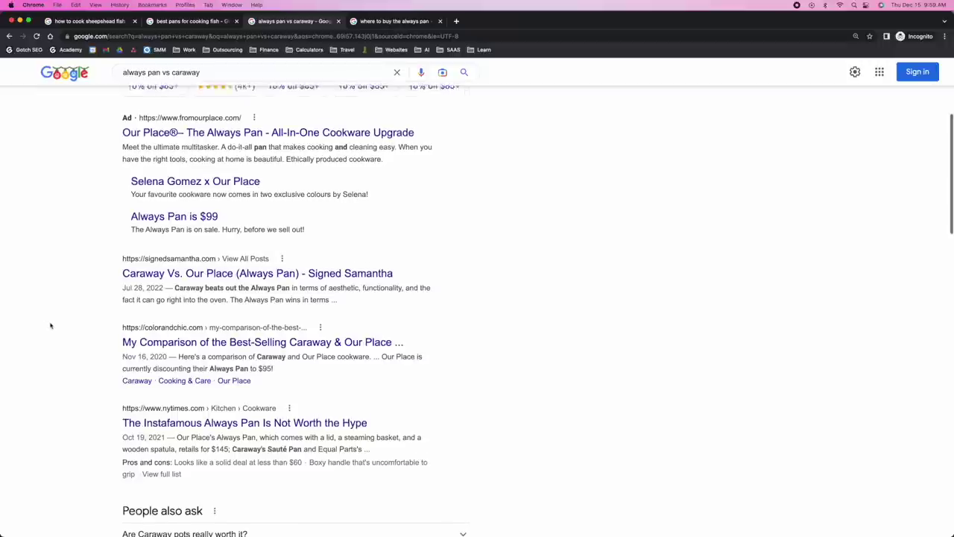
- Compare the organic "always pan vs caraway" articles with the related questions and the results below them to judge search intent
{"action": "scroll", "coordinate": [51, 325], "scroll_direction": "down", "scroll_amount": 3}
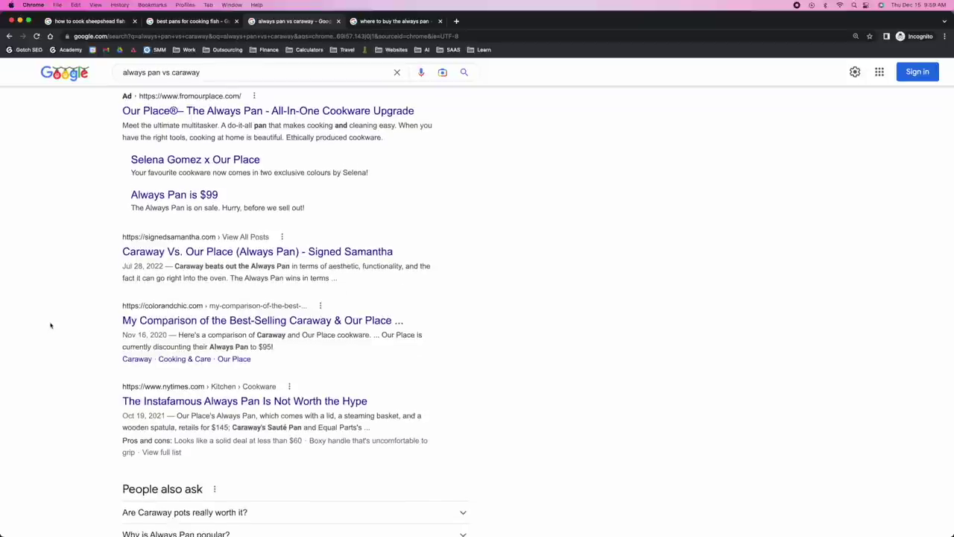
{"action": "scroll", "coordinate": [52, 324], "scroll_direction": "down", "scroll_amount": 1}
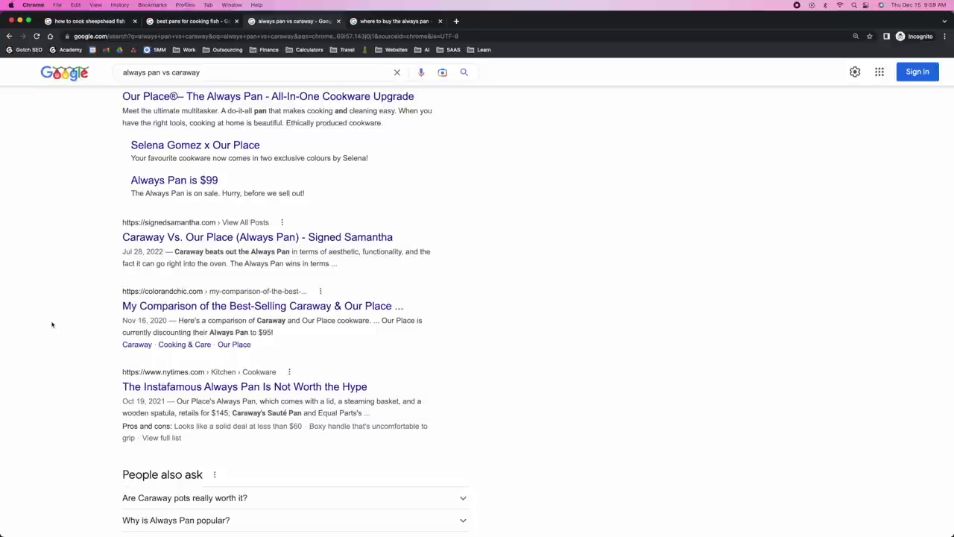
{"action": "scroll", "coordinate": [52, 324], "scroll_direction": "down", "scroll_amount": 4}
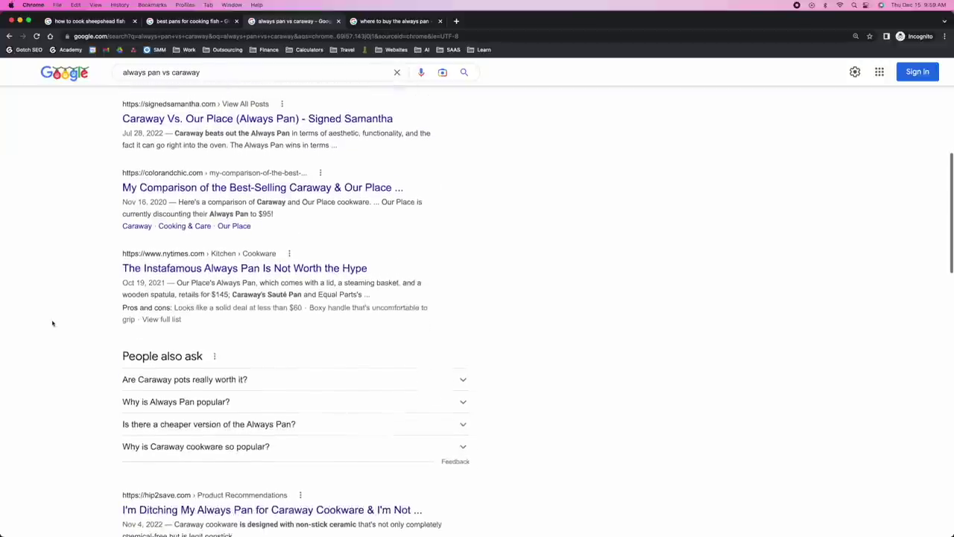
{"action": "scroll", "coordinate": [71, 331], "scroll_direction": "up", "scroll_amount": 6}
{"action": "scroll", "coordinate": [86, 335], "scroll_direction": "down", "scroll_amount": 4}
{"action": "scroll", "coordinate": [84, 322], "scroll_direction": "down", "scroll_amount": 5}
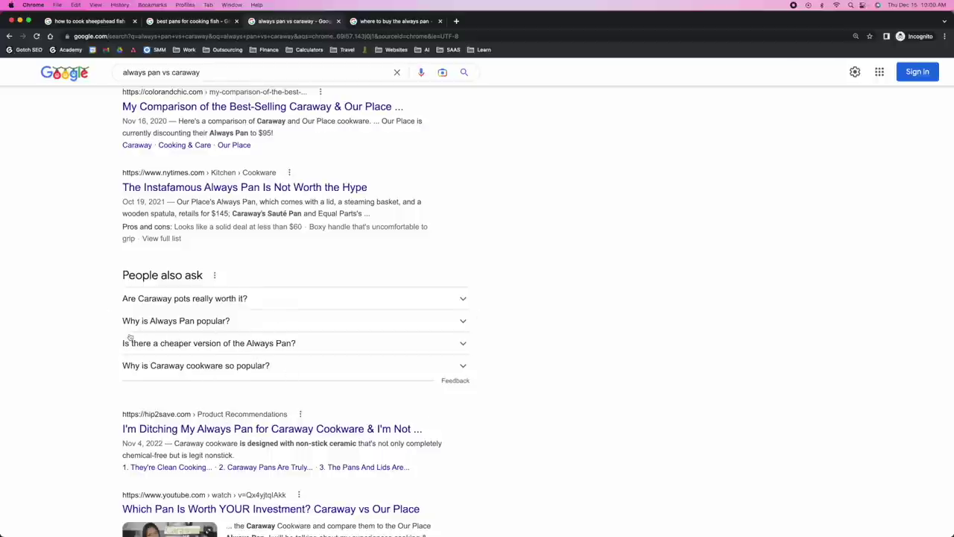
- Bring up the "where to buy the always pan" results and examine the ads, local places, related questions and store listings
{"action": "left_click", "coordinate": [409, 23]}
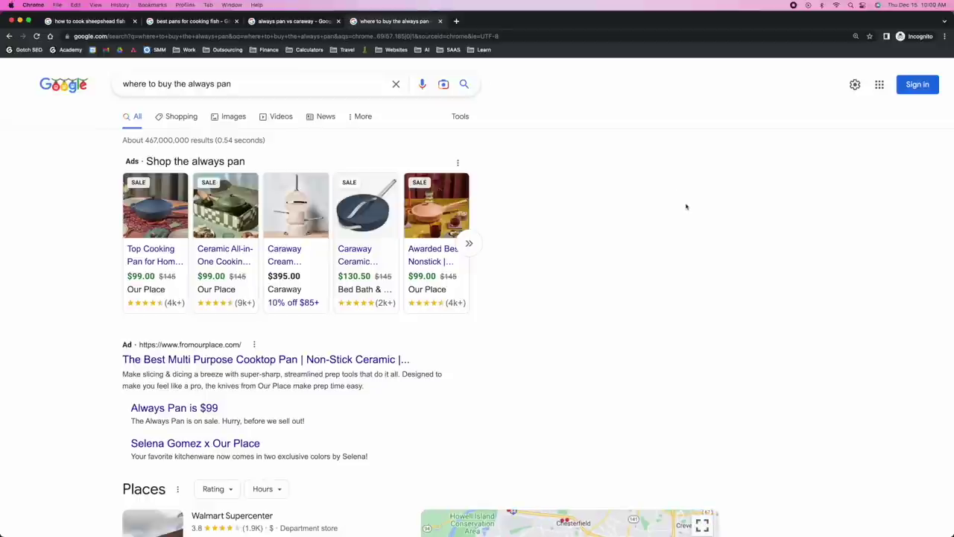
{"action": "scroll", "coordinate": [847, 245], "scroll_direction": "down", "scroll_amount": 5}
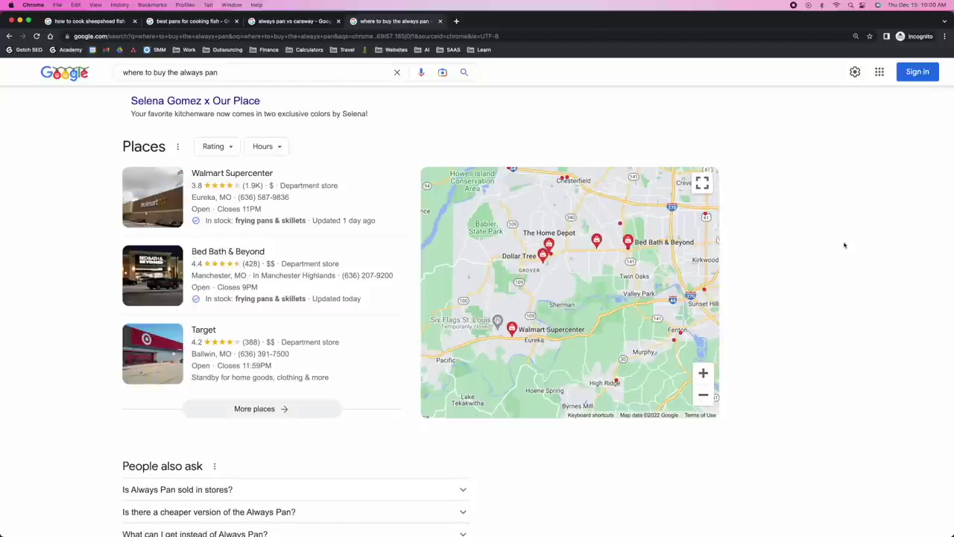
{"action": "scroll", "coordinate": [844, 245], "scroll_direction": "down", "scroll_amount": 4}
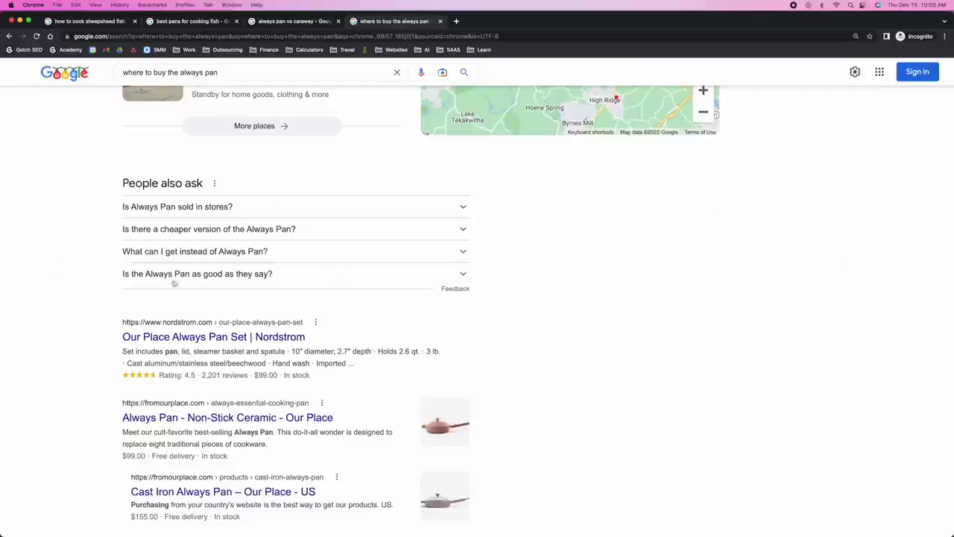
{"action": "scroll", "coordinate": [72, 299], "scroll_direction": "down", "scroll_amount": 1}
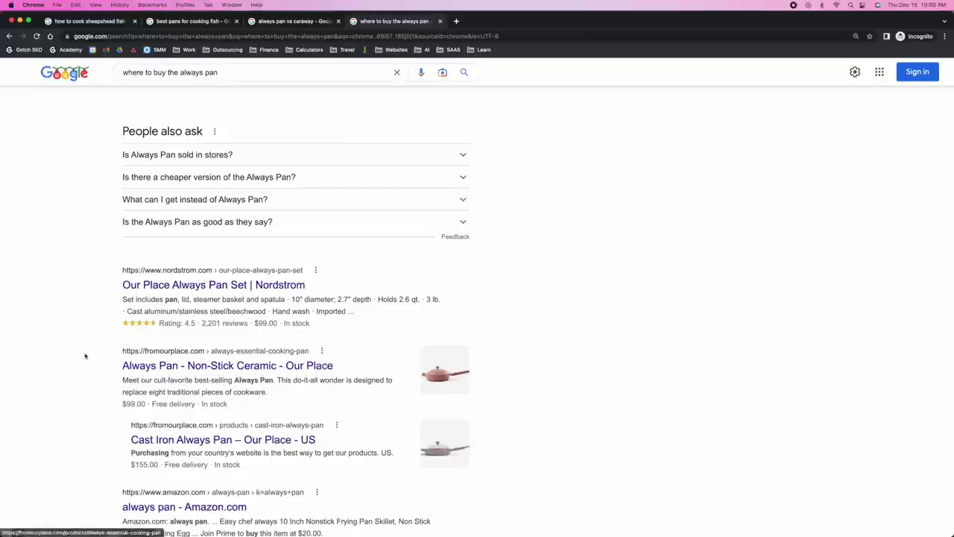
- Compare the local places and map for "where to buy the always pan" with its related questions and organic product pages
{"action": "scroll", "coordinate": [86, 346], "scroll_direction": "up", "scroll_amount": 2}
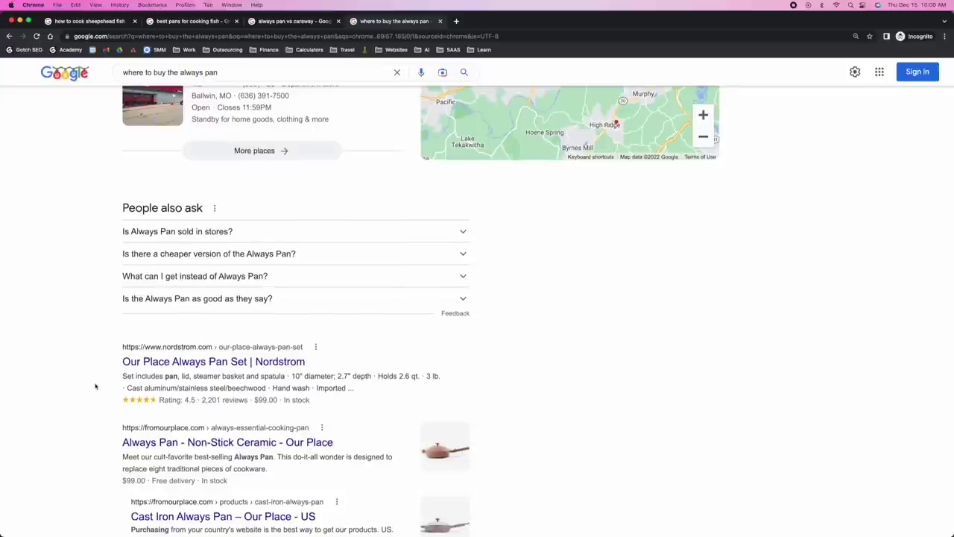
{"action": "scroll", "coordinate": [91, 385], "scroll_direction": "up", "scroll_amount": 1}
{"action": "scroll", "coordinate": [91, 385], "scroll_direction": "up", "scroll_amount": 1}
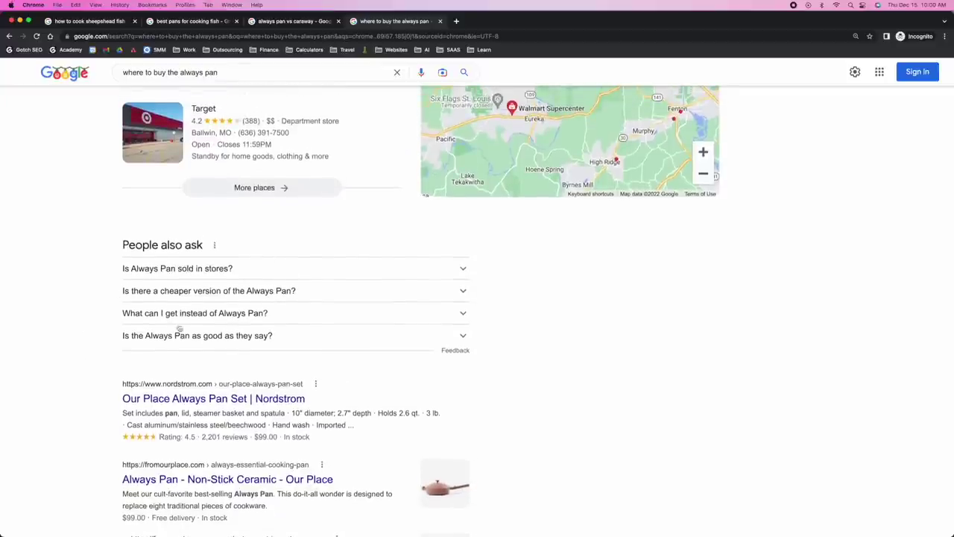
{"action": "scroll", "coordinate": [179, 332], "scroll_direction": "up", "scroll_amount": 2}
{"action": "scroll", "coordinate": [176, 116], "scroll_direction": "down", "scroll_amount": 1}
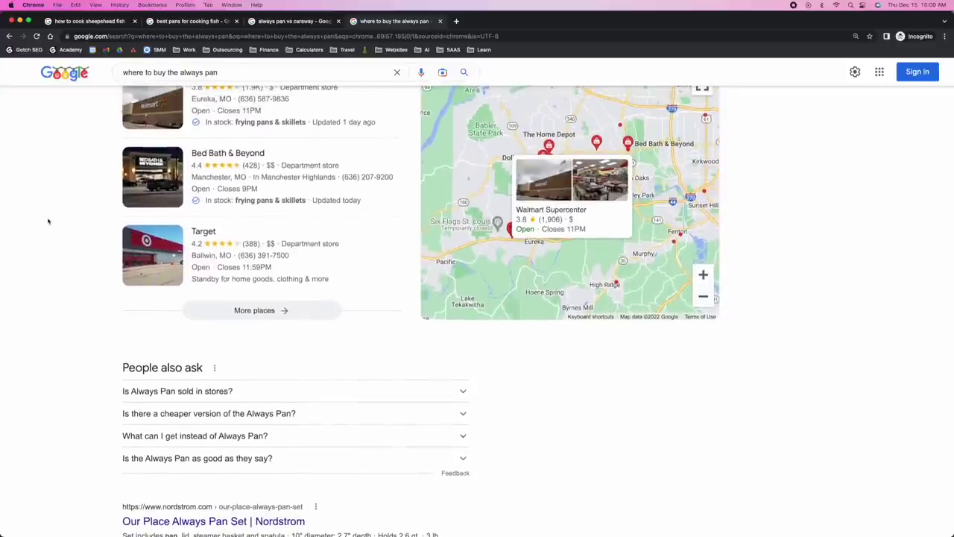
{"action": "scroll", "coordinate": [50, 226], "scroll_direction": "down", "scroll_amount": 3}
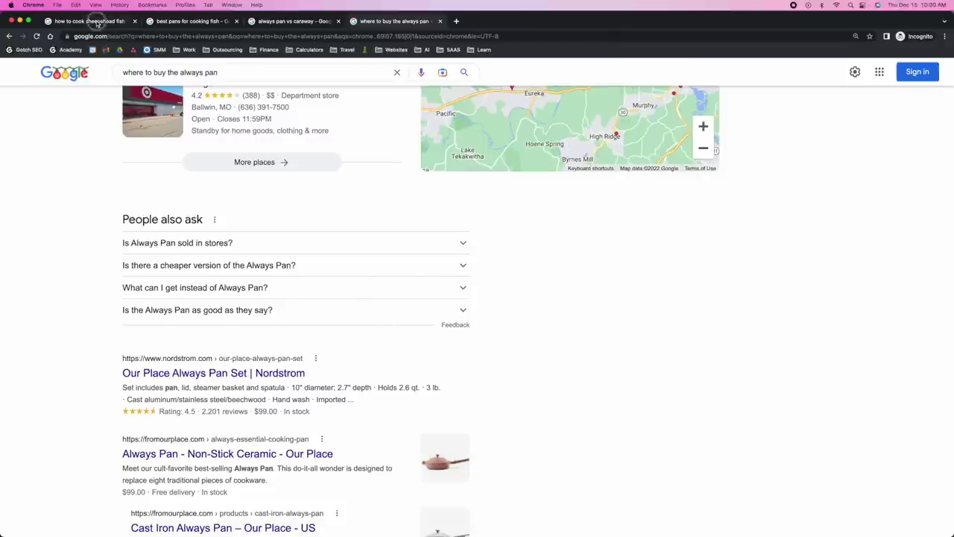
- Revisit the results for "how to cook sheepshead fish", "best pans for cooking fish" and "always pan vs caraway"
{"action": "left_click", "coordinate": [96, 21]}
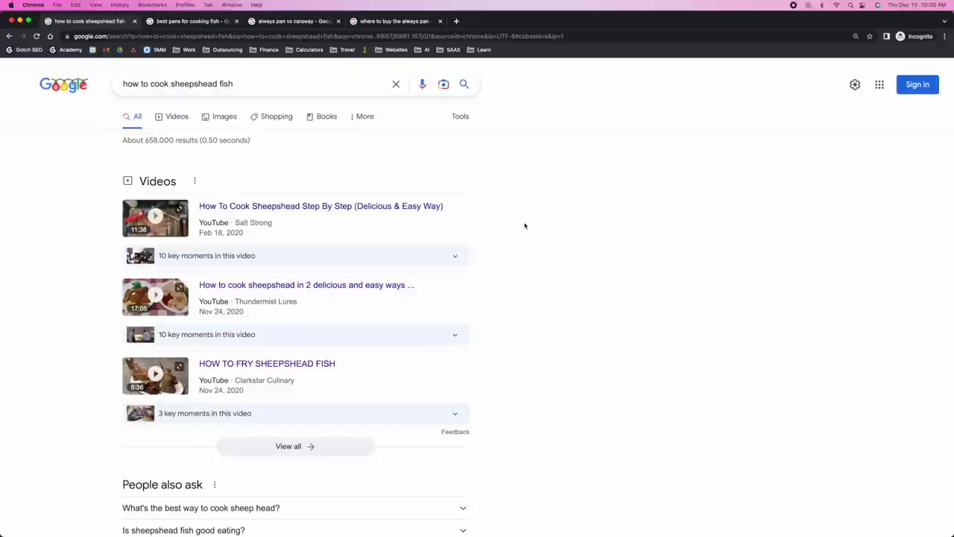
{"action": "left_click", "coordinate": [208, 24]}
{"action": "left_click", "coordinate": [292, 24]}
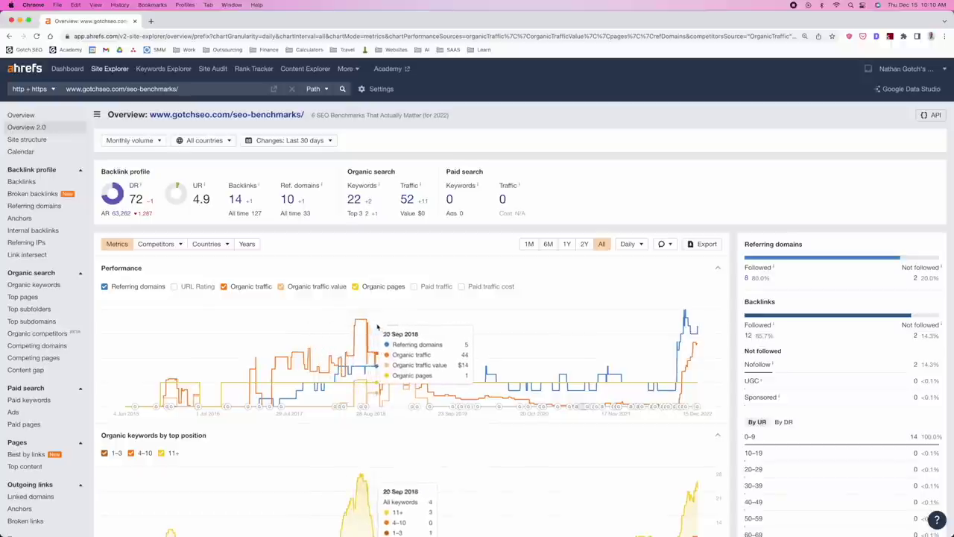
{"action": "scroll", "coordinate": [410, 320], "scroll_direction": "down", "scroll_amount": 2}
{"action": "scroll", "coordinate": [412, 319], "scroll_direction": "down", "scroll_amount": 1}
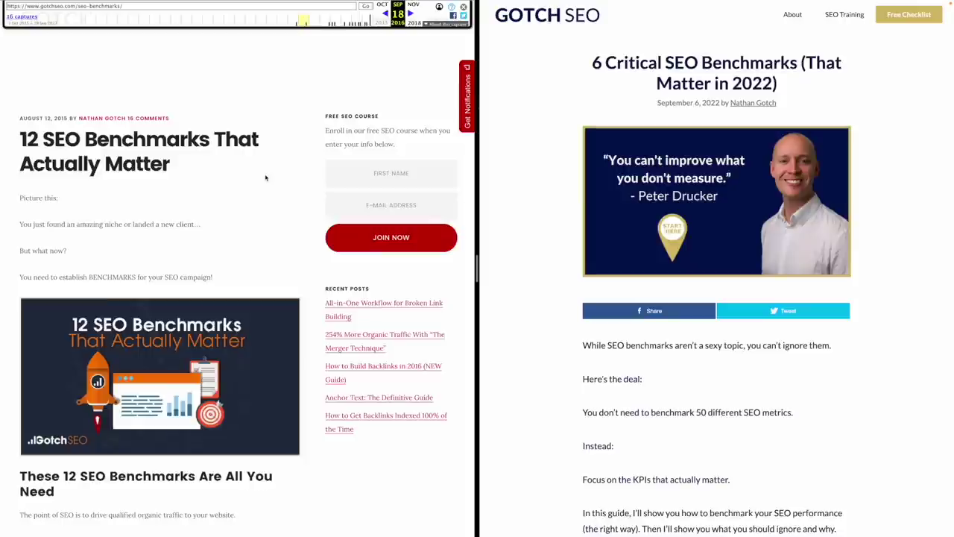
- Skim the archived September 18, 2016 version of "12 SEO Benchmarks That Actually Matter" from its introduction through to the comments
{"action": "scroll", "coordinate": [272, 176], "scroll_direction": "down", "scroll_amount": 5}
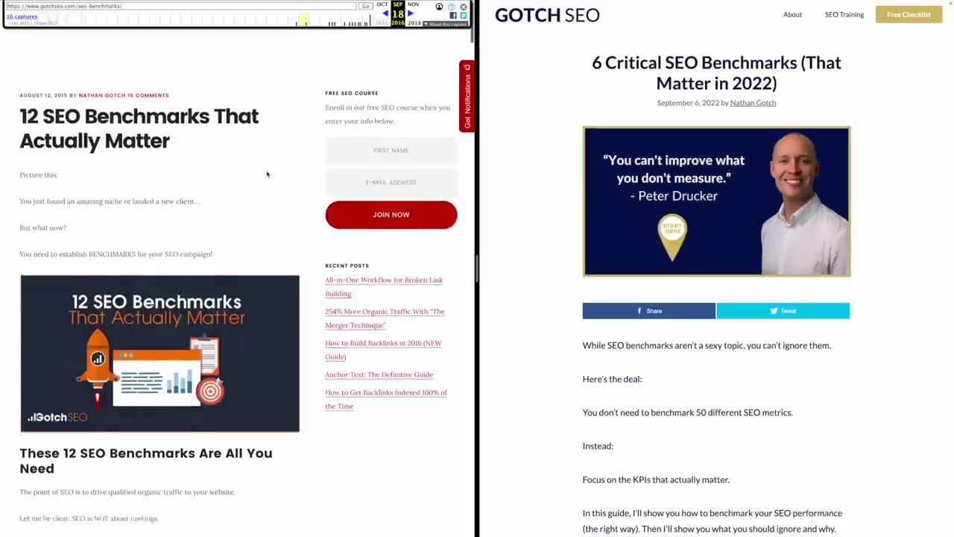
{"action": "scroll", "coordinate": [272, 175], "scroll_direction": "down", "scroll_amount": 5}
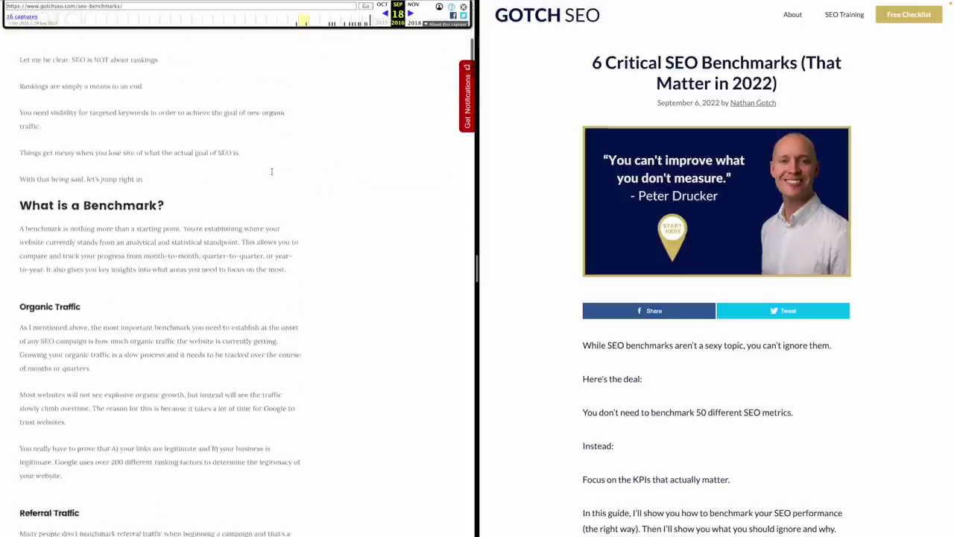
{"action": "scroll", "coordinate": [296, 173], "scroll_direction": "down", "scroll_amount": 2}
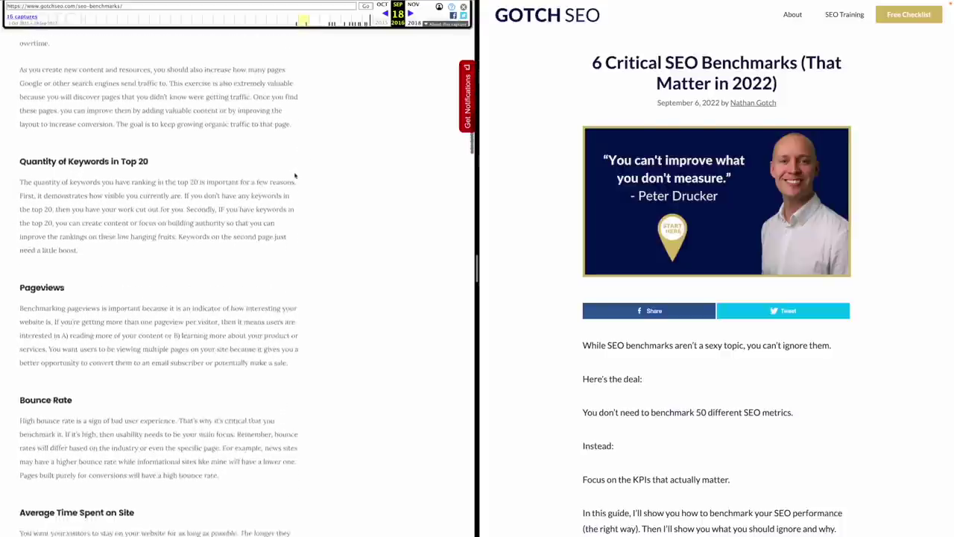
{"action": "scroll", "coordinate": [290, 176], "scroll_direction": "down", "scroll_amount": 8}
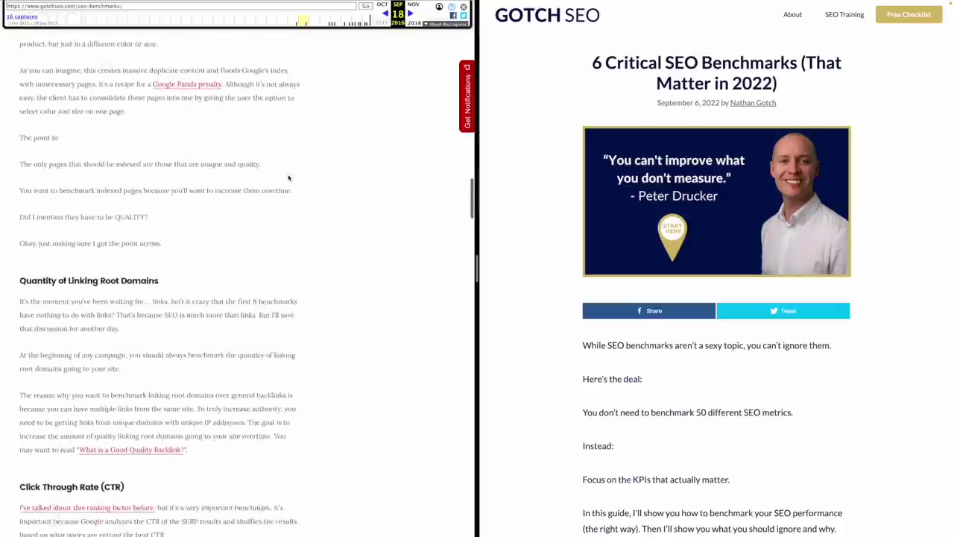
{"action": "scroll", "coordinate": [288, 178], "scroll_direction": "down", "scroll_amount": 4}
{"action": "scroll", "coordinate": [316, 179], "scroll_direction": "down", "scroll_amount": 15}
{"action": "scroll", "coordinate": [283, 175], "scroll_direction": "down", "scroll_amount": 2}
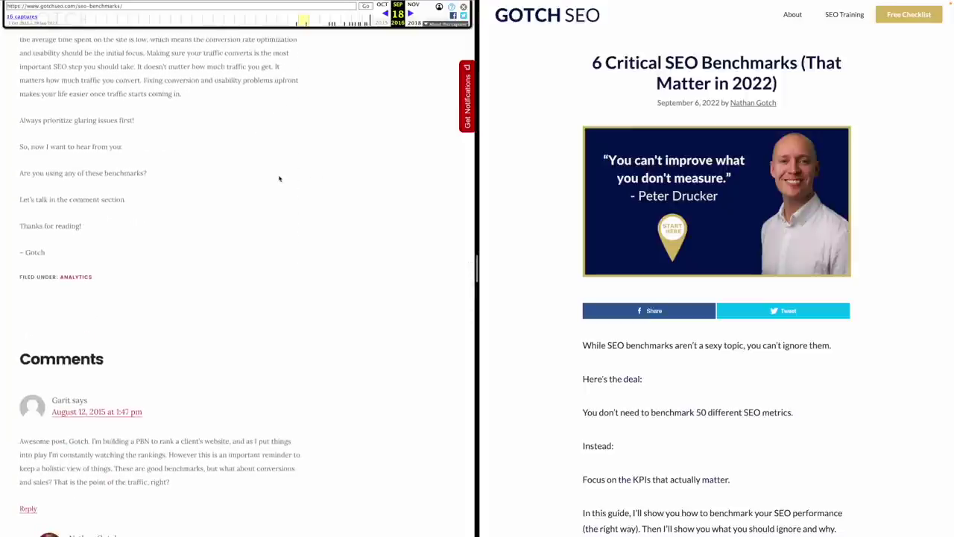
- Look back over the archived article's benchmark sections from the comments up to its title
{"action": "scroll", "coordinate": [283, 195], "scroll_direction": "up", "scroll_amount": 2}
{"action": "scroll", "coordinate": [281, 238], "scroll_direction": "up", "scroll_amount": 2}
{"action": "scroll", "coordinate": [284, 267], "scroll_direction": "up", "scroll_amount": 15}
{"action": "scroll", "coordinate": [292, 267], "scroll_direction": "up", "scroll_amount": 7}
{"action": "scroll", "coordinate": [241, 267], "scroll_direction": "up", "scroll_amount": 20}
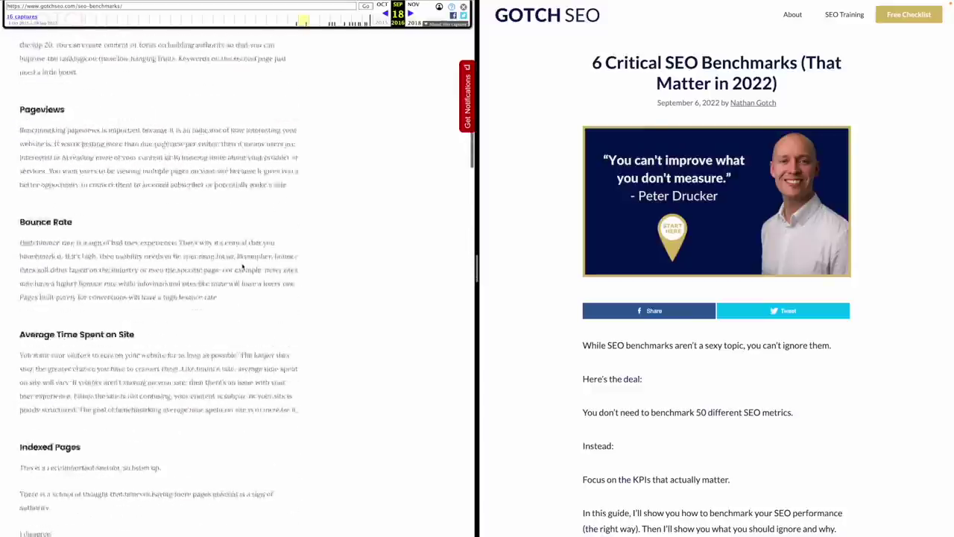
{"action": "scroll", "coordinate": [241, 277], "scroll_direction": "up", "scroll_amount": 8}
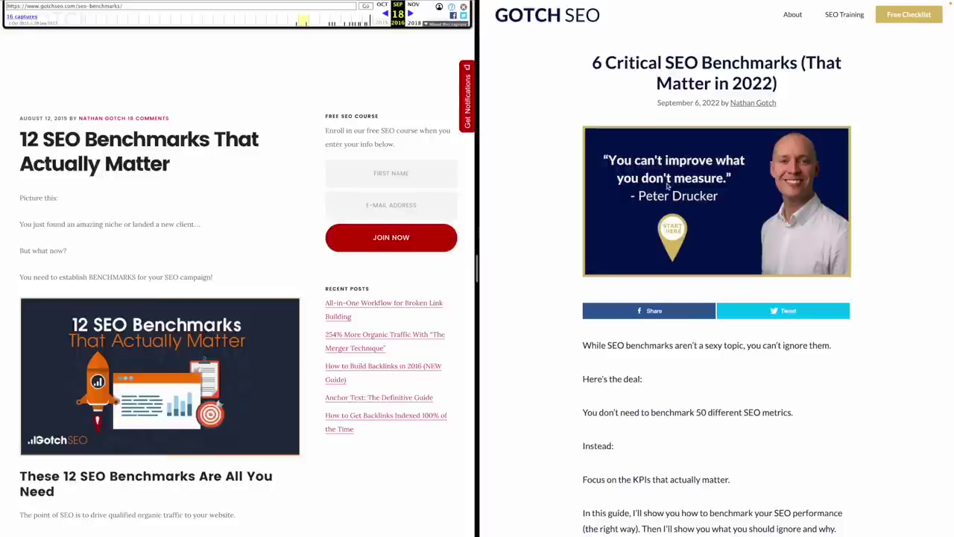
- Recheck the archived article's introduction, benchmark definition, Organic Traffic and Referral Traffic sections, returning to its title
{"action": "scroll", "coordinate": [219, 190], "scroll_direction": "down", "scroll_amount": 15}
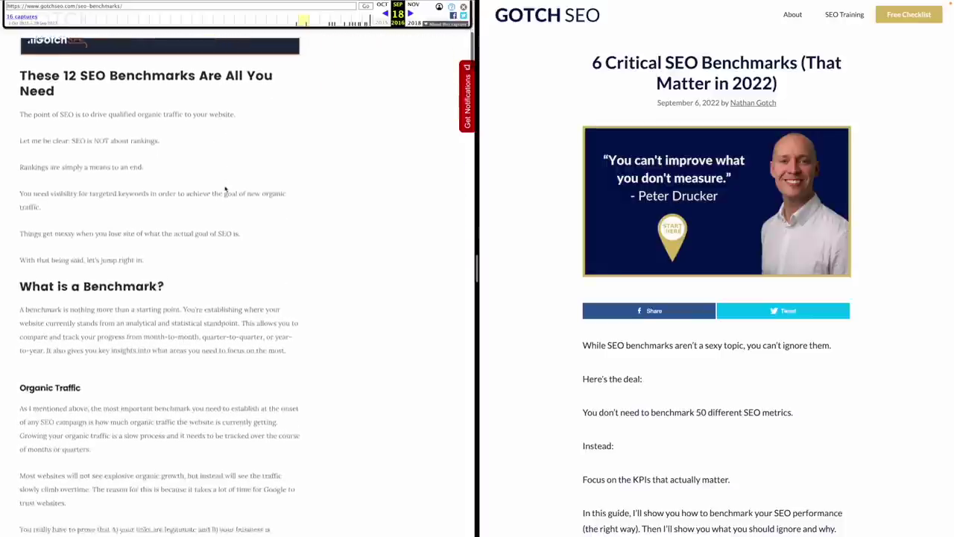
{"action": "scroll", "coordinate": [225, 194], "scroll_direction": "up", "scroll_amount": 6}
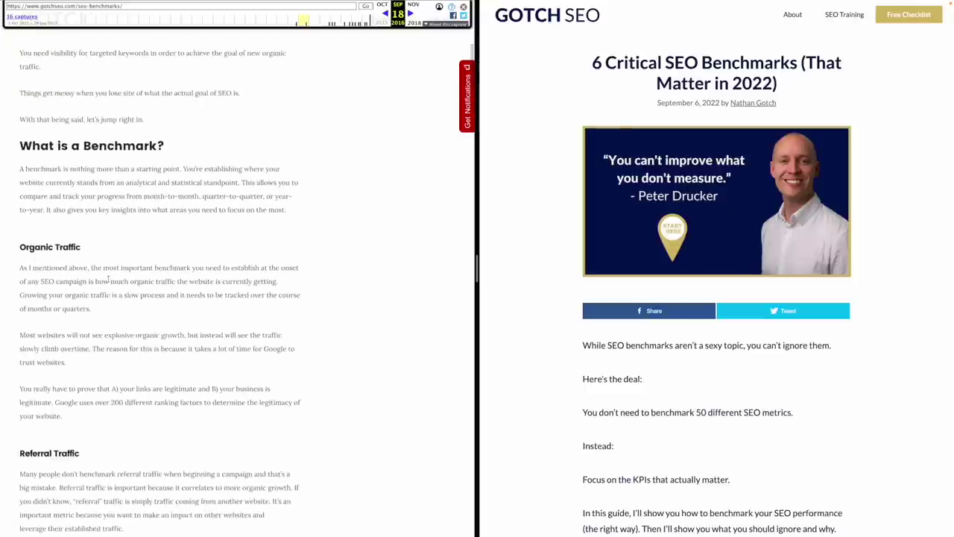
{"action": "scroll", "coordinate": [158, 289], "scroll_direction": "down", "scroll_amount": 1}
{"action": "scroll", "coordinate": [158, 290], "scroll_direction": "down", "scroll_amount": 3}
{"action": "scroll", "coordinate": [158, 290], "scroll_direction": "up", "scroll_amount": 9}
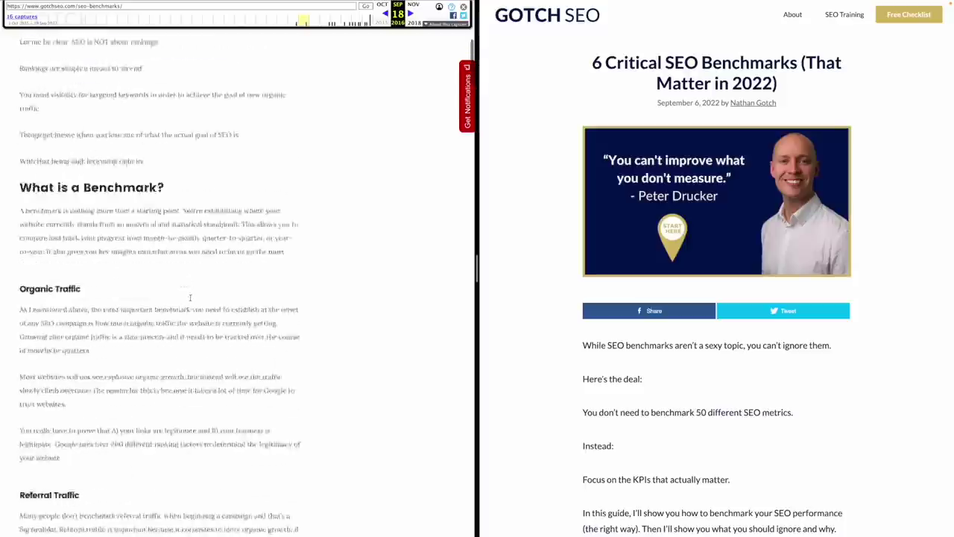
{"action": "scroll", "coordinate": [211, 284], "scroll_direction": "up", "scroll_amount": 2}
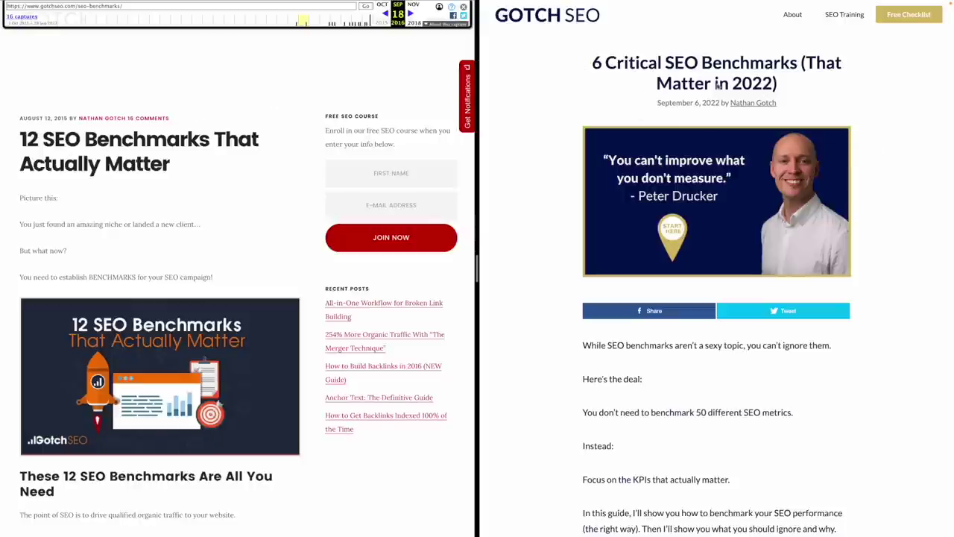
- Read the updated article's title, introduction, KPI and benchmark definitions, and its explanation of lead and lagging metrics
{"action": "left_click_drag", "start_coordinate": [604, 64], "coordinate": [590, 64]}
{"action": "left_click", "coordinate": [581, 102]}
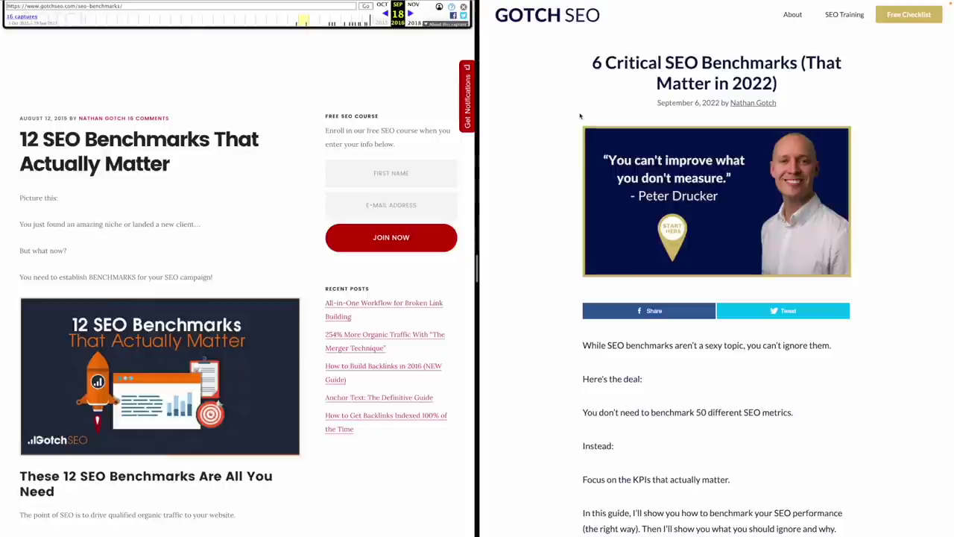
{"action": "scroll", "coordinate": [574, 122], "scroll_direction": "down", "scroll_amount": 1}
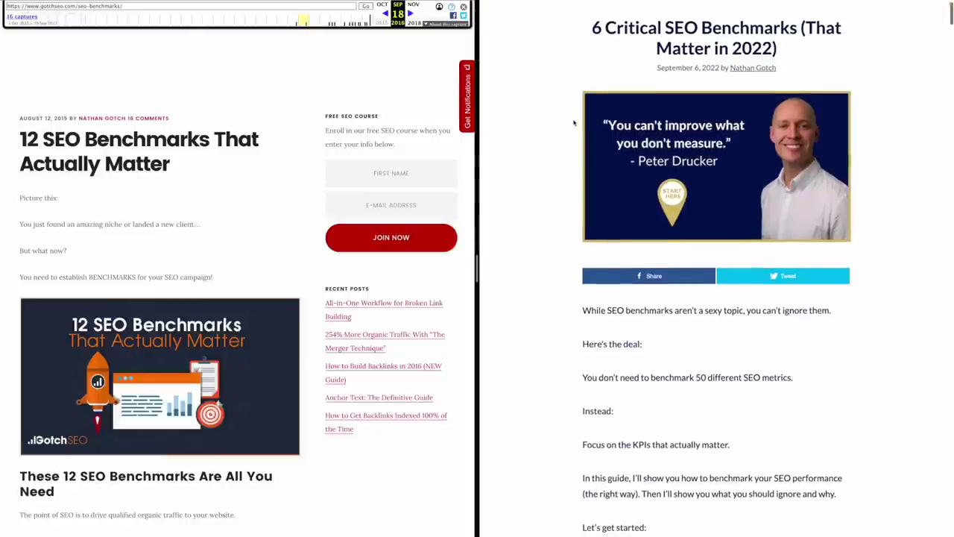
{"action": "scroll", "coordinate": [551, 155], "scroll_direction": "up", "scroll_amount": 1}
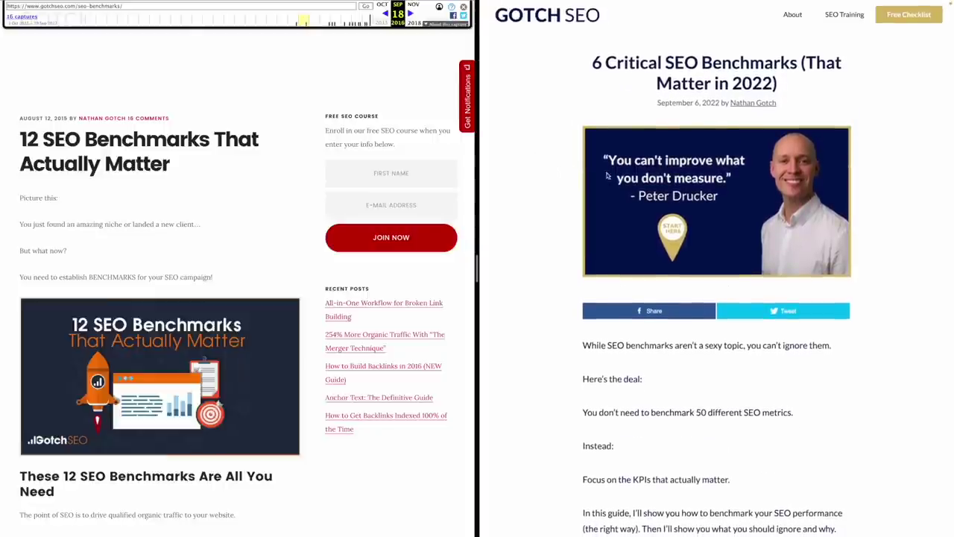
{"action": "scroll", "coordinate": [738, 194], "scroll_direction": "down", "scroll_amount": 5}
{"action": "scroll", "coordinate": [714, 216], "scroll_direction": "down", "scroll_amount": 5}
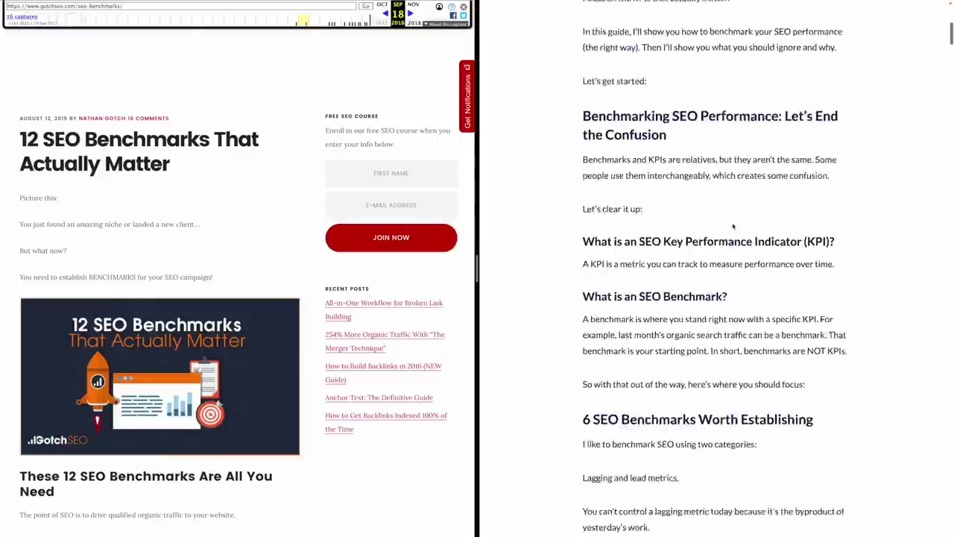
{"action": "scroll", "coordinate": [561, 149], "scroll_direction": "down", "scroll_amount": 3}
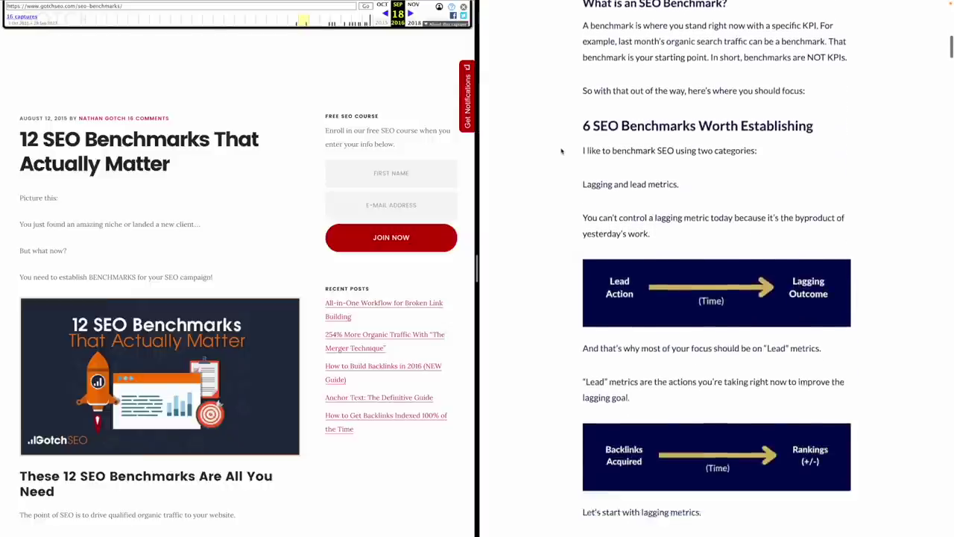
{"action": "scroll", "coordinate": [250, 257], "scroll_direction": "down", "scroll_amount": 4}
- Compare the archived article's Organic Traffic and Referral Traffic sections with the updated article's Organic Search Traffic section
{"action": "scroll", "coordinate": [264, 252], "scroll_direction": "down", "scroll_amount": 5}
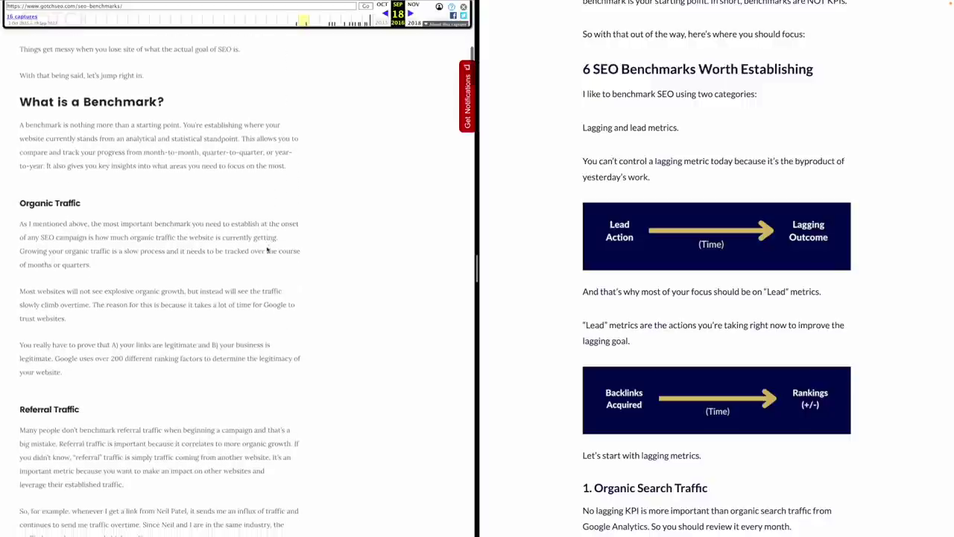
{"action": "scroll", "coordinate": [172, 421], "scroll_direction": "down", "scroll_amount": 1}
{"action": "scroll", "coordinate": [173, 422], "scroll_direction": "down", "scroll_amount": 1}
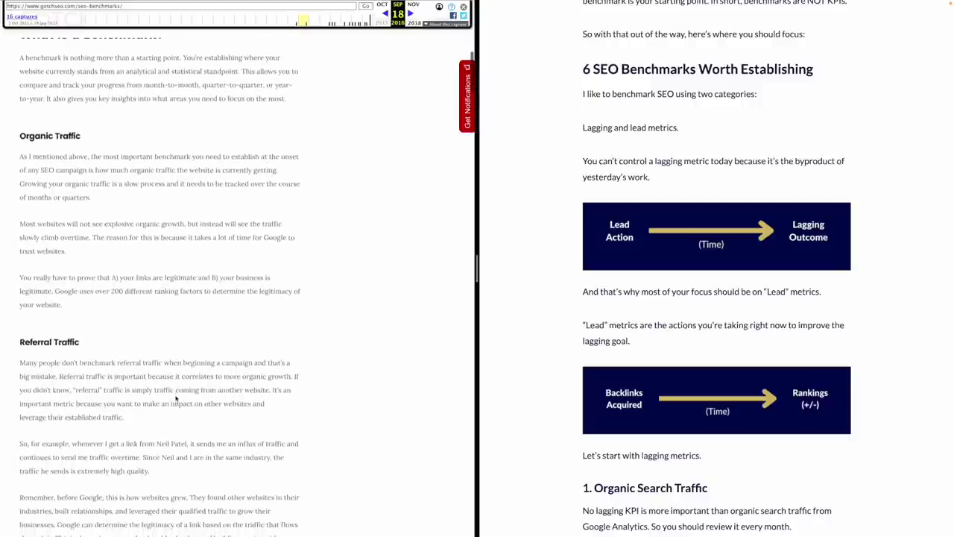
{"action": "scroll", "coordinate": [792, 245], "scroll_direction": "down", "scroll_amount": 3}
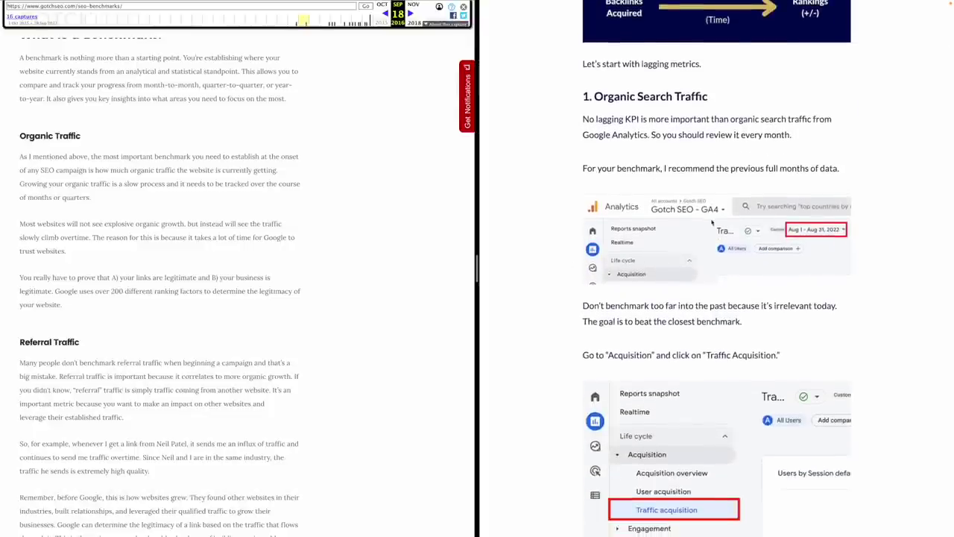
{"action": "scroll", "coordinate": [620, 223], "scroll_direction": "down", "scroll_amount": 5}
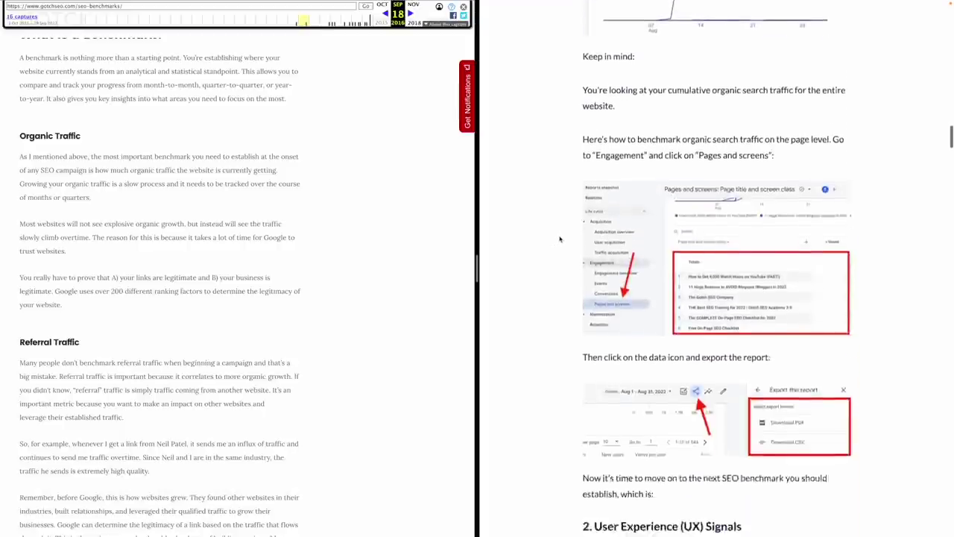
- Skim the updated article's Impressions, Clicks, & CTR, Organic Keyword Footprint + Keyword Value, and Individual Keyword Rankings sections
{"action": "scroll", "coordinate": [560, 238], "scroll_direction": "down", "scroll_amount": 4}
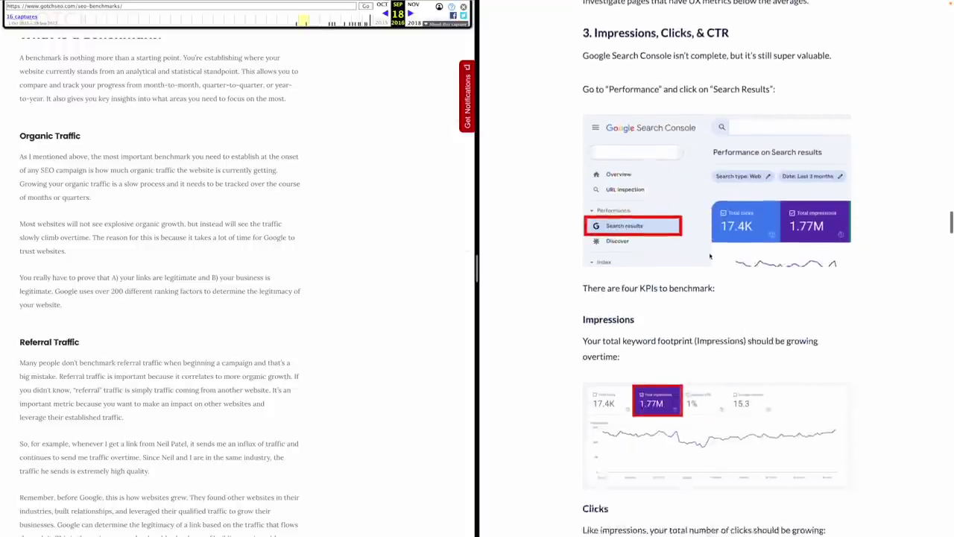
{"action": "scroll", "coordinate": [742, 258], "scroll_direction": "down", "scroll_amount": 20}
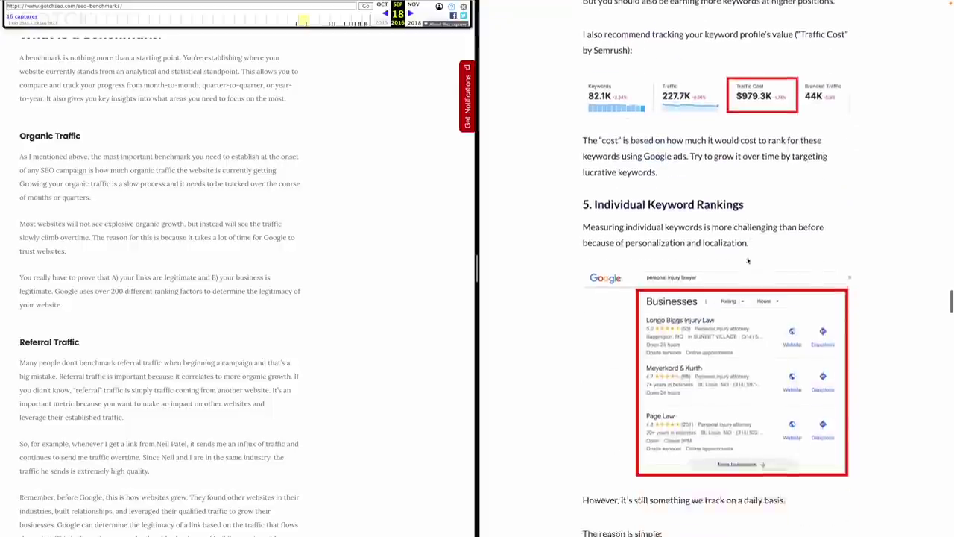
{"action": "scroll", "coordinate": [750, 259], "scroll_direction": "down", "scroll_amount": 3}
{"action": "scroll", "coordinate": [751, 260], "scroll_direction": "up", "scroll_amount": 2}
{"action": "scroll", "coordinate": [751, 260], "scroll_direction": "down", "scroll_amount": 10}
{"action": "scroll", "coordinate": [738, 238], "scroll_direction": "up", "scroll_amount": 1}
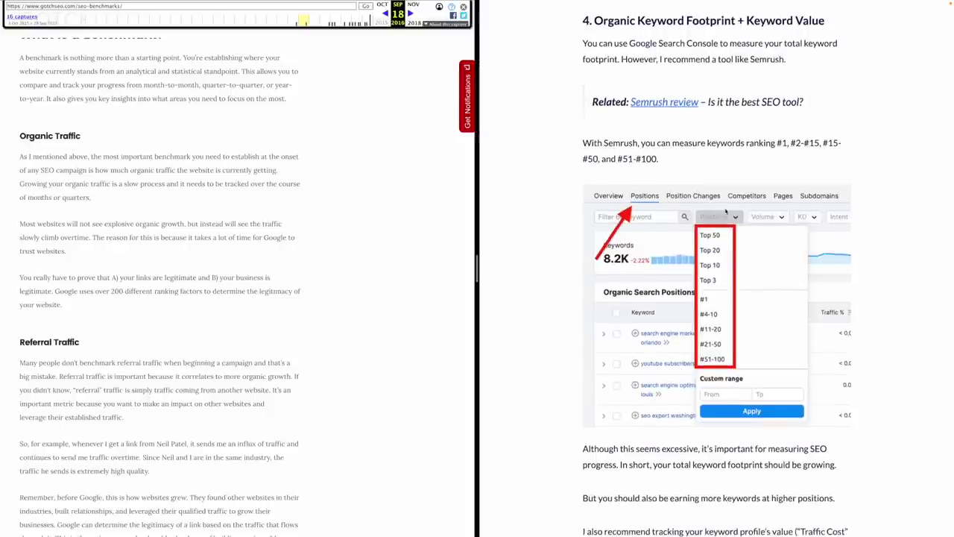
{"action": "scroll", "coordinate": [562, 183], "scroll_direction": "down", "scroll_amount": 8}
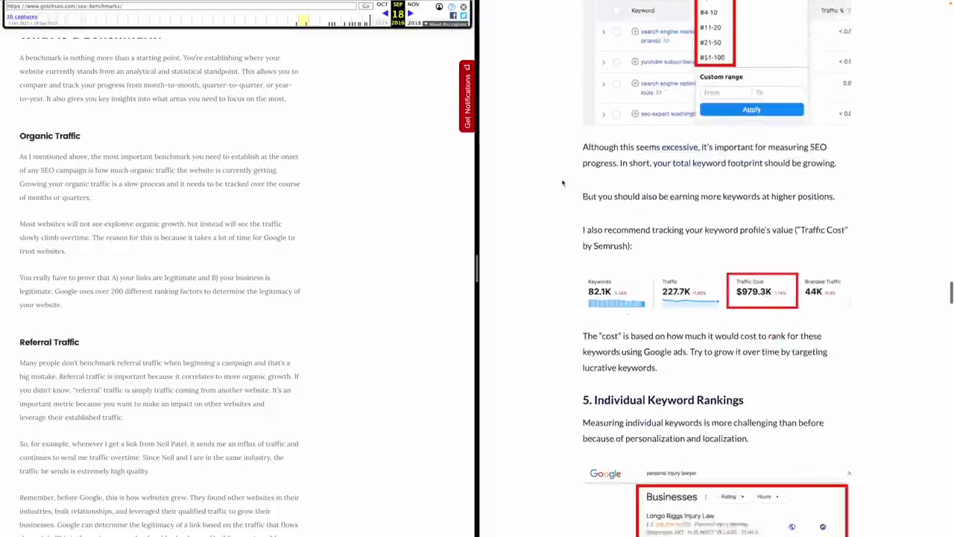
{"action": "scroll", "coordinate": [562, 182], "scroll_direction": "down", "scroll_amount": 1}
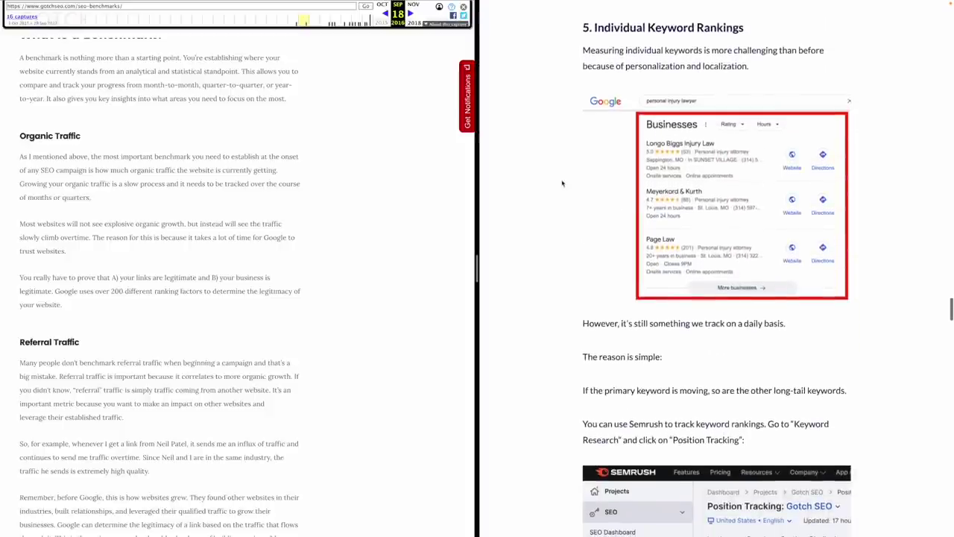
- Recheck the archived article's opening against the updated article's section on keyword value and Traffic Cost
{"action": "scroll", "coordinate": [259, 230], "scroll_direction": "up", "scroll_amount": 5}
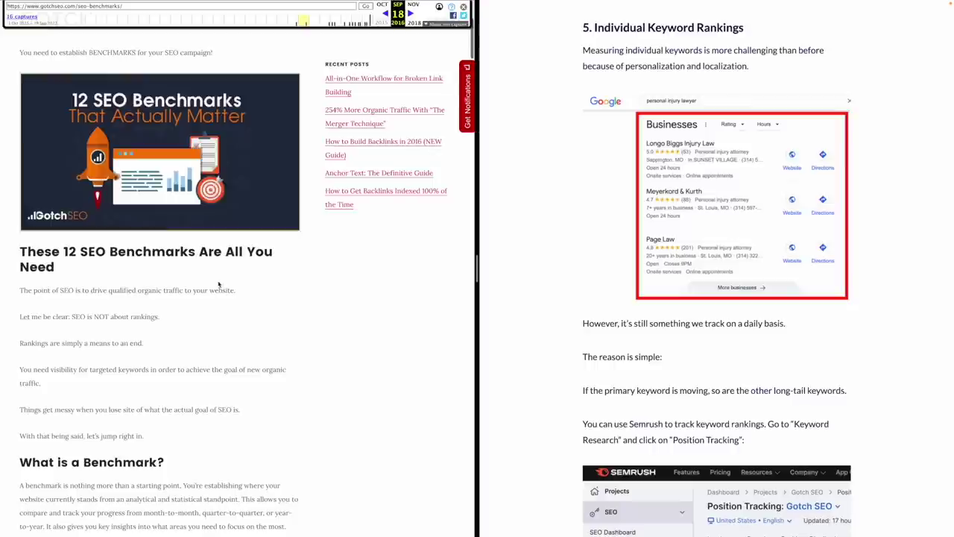
{"action": "scroll", "coordinate": [163, 319], "scroll_direction": "up", "scroll_amount": 4}
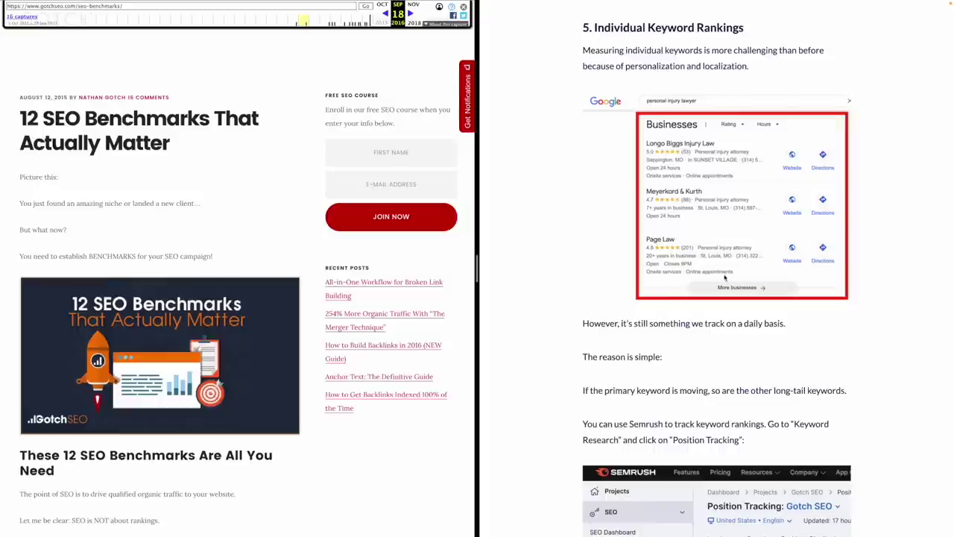
{"action": "scroll", "coordinate": [724, 277], "scroll_direction": "up", "scroll_amount": 3}
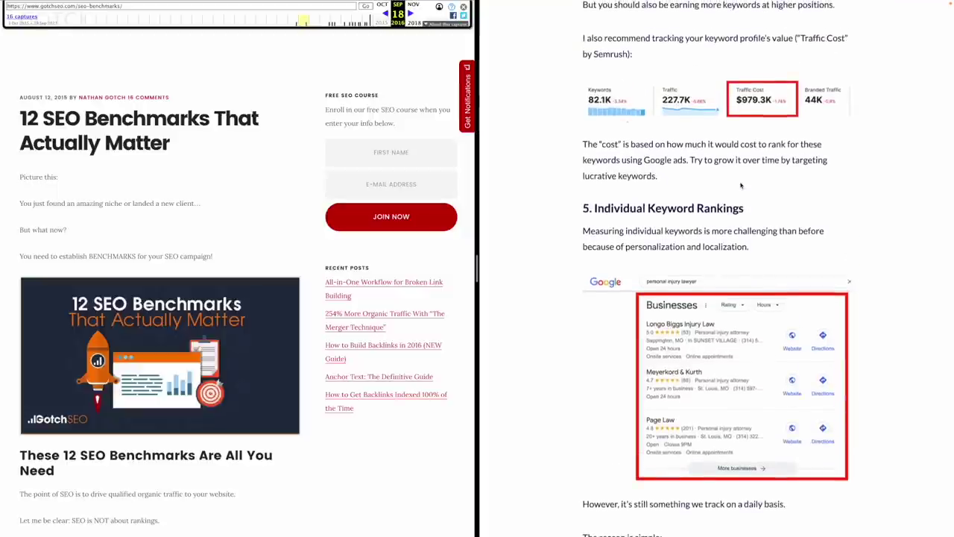
{"action": "scroll", "coordinate": [740, 186], "scroll_direction": "up", "scroll_amount": 2}
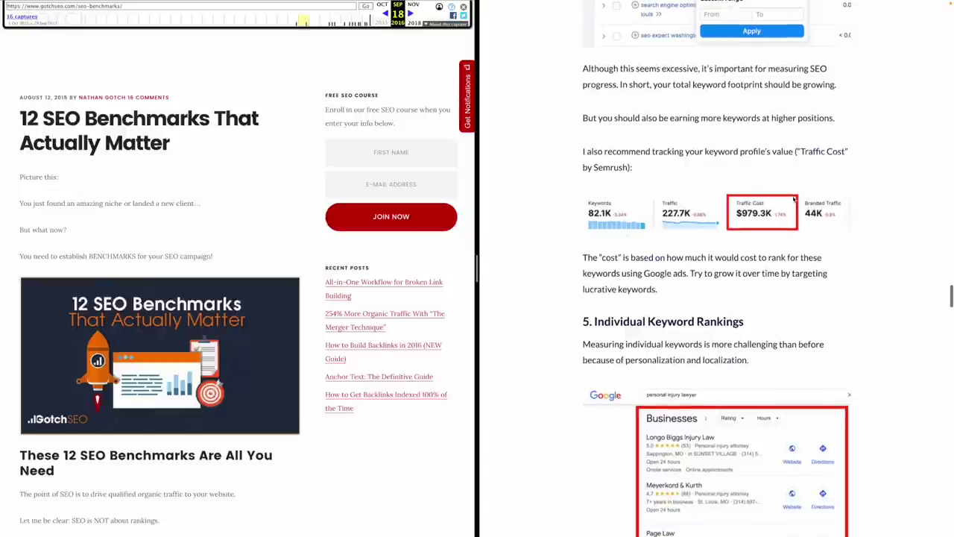
- Examine the updated article's Individual Keyword Rankings and Total Linking Root Domains sections, including their Semrush screenshots
{"action": "scroll", "coordinate": [829, 192], "scroll_direction": "down", "scroll_amount": 6}
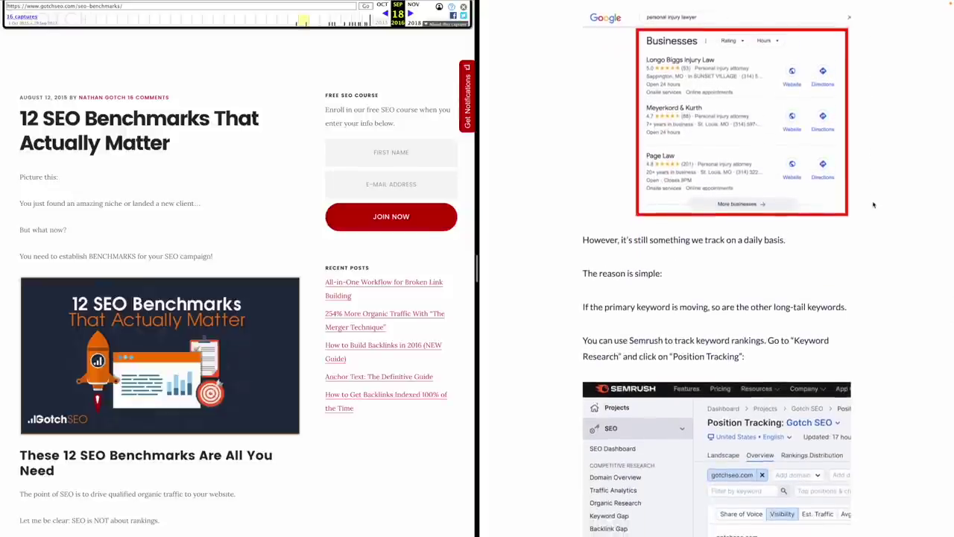
{"action": "scroll", "coordinate": [873, 204], "scroll_direction": "down", "scroll_amount": 5}
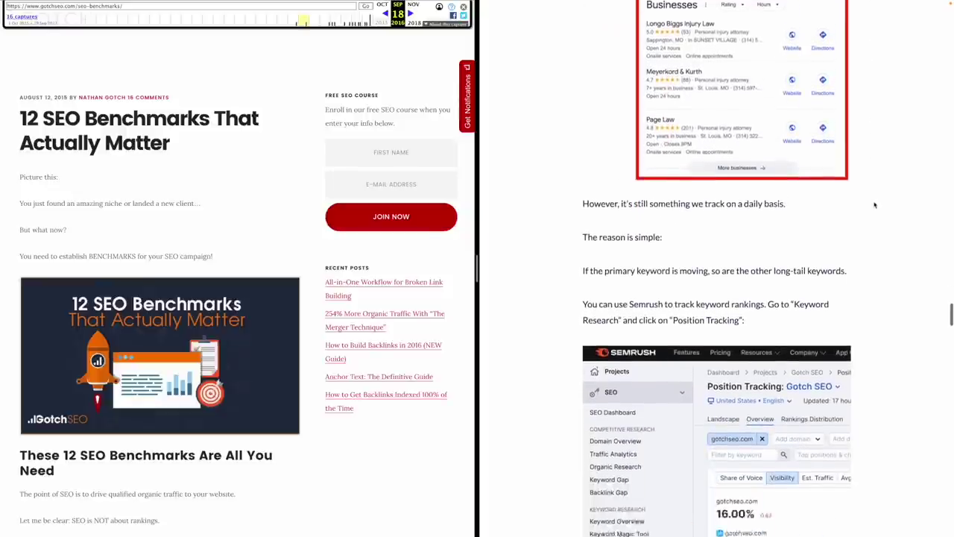
{"action": "scroll", "coordinate": [873, 204], "scroll_direction": "down", "scroll_amount": 2}
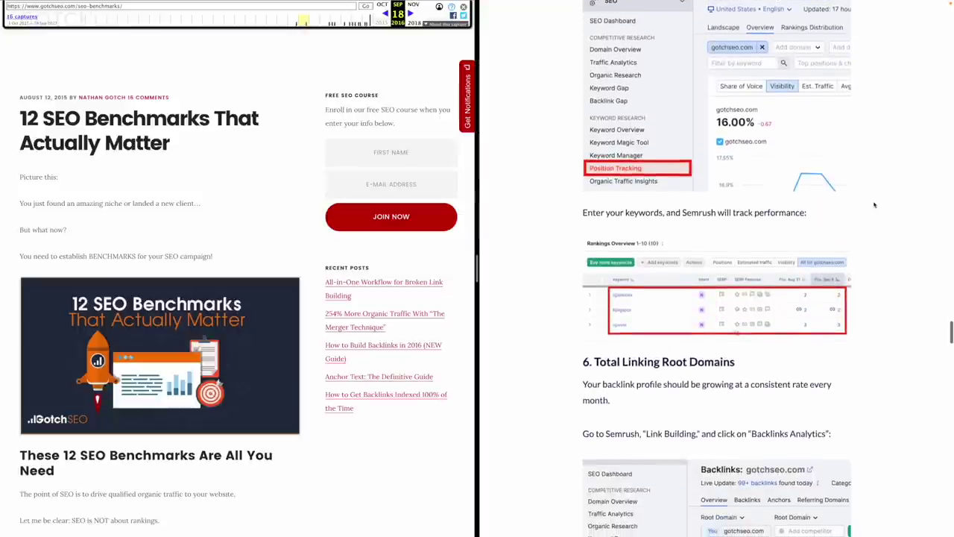
{"action": "scroll", "coordinate": [870, 192], "scroll_direction": "down", "scroll_amount": 3}
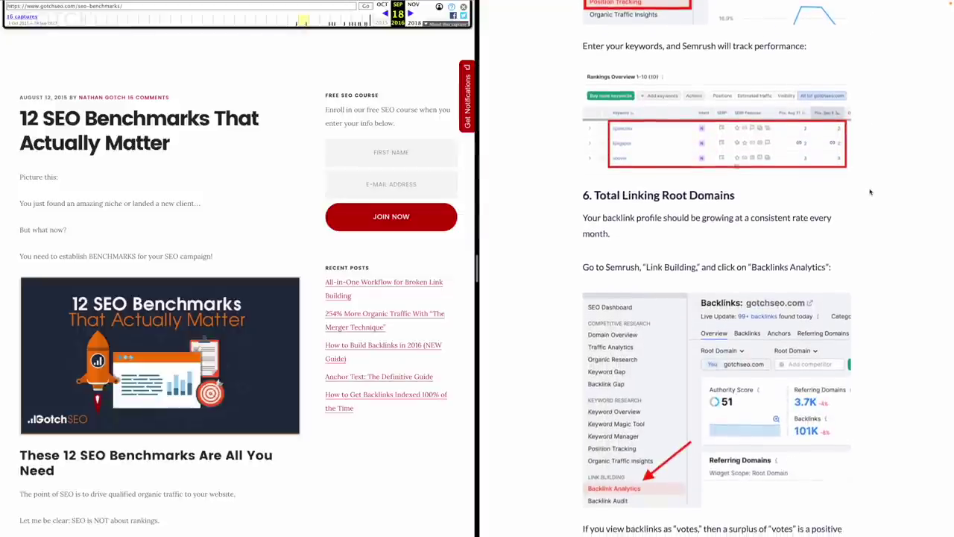
{"action": "scroll", "coordinate": [869, 192], "scroll_direction": "up", "scroll_amount": 5}
{"action": "scroll", "coordinate": [102, 167], "scroll_direction": "down", "scroll_amount": 5}
- Skim the archived article's Indexed Pages, Quantity of Linking Root Domains and Click Through Rate (CTR) sections
{"action": "scroll", "coordinate": [180, 241], "scroll_direction": "down", "scroll_amount": 15}
{"action": "scroll", "coordinate": [183, 237], "scroll_direction": "down", "scroll_amount": 14}
{"action": "scroll", "coordinate": [182, 238], "scroll_direction": "down", "scroll_amount": 14}
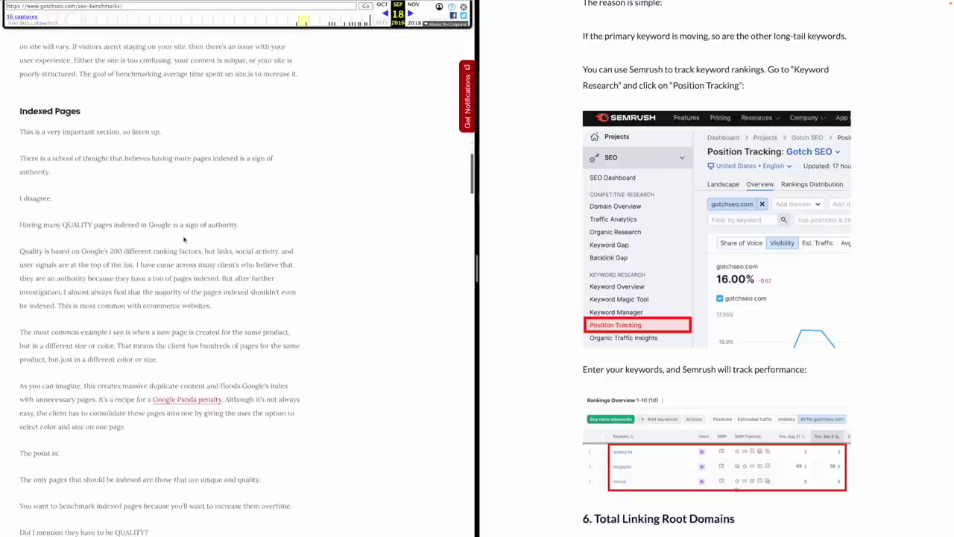
{"action": "scroll", "coordinate": [183, 239], "scroll_direction": "down", "scroll_amount": 5}
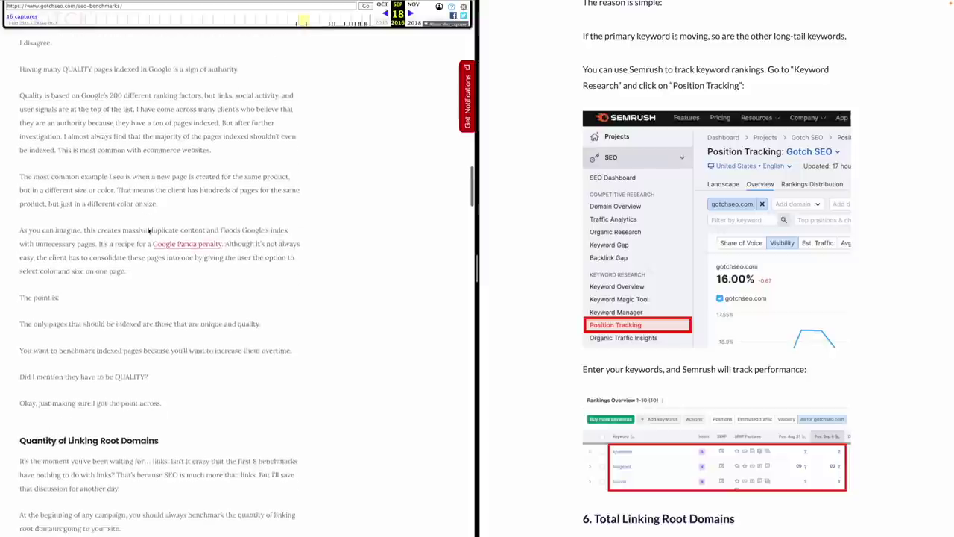
{"action": "scroll", "coordinate": [221, 298], "scroll_direction": "down", "scroll_amount": 3}
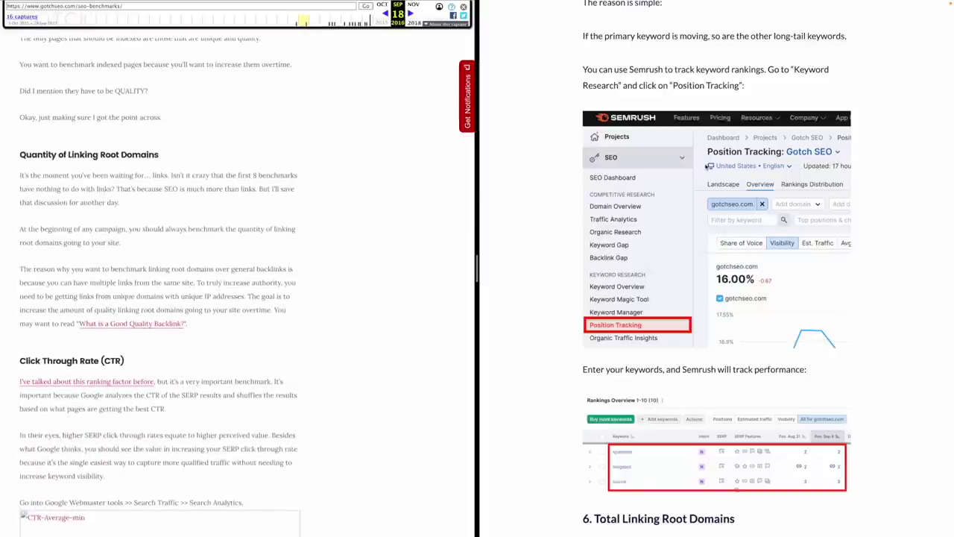
- Look back over the updated article's Individual Keyword Rankings explanation and its Position Tracking instructions
{"action": "scroll", "coordinate": [707, 166], "scroll_direction": "up", "scroll_amount": 4}
{"action": "scroll", "coordinate": [564, 216], "scroll_direction": "down", "scroll_amount": 2}
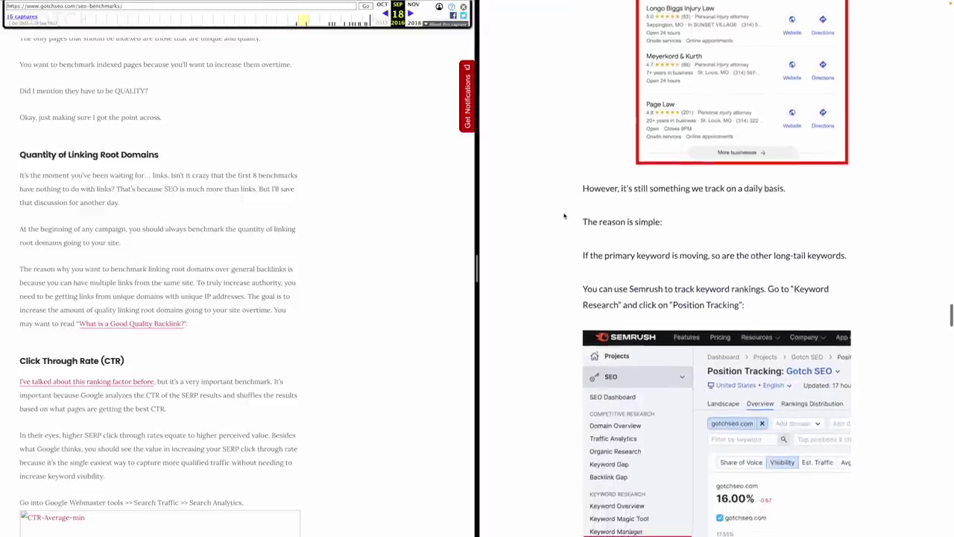
{"action": "scroll", "coordinate": [564, 215], "scroll_direction": "down", "scroll_amount": 1}
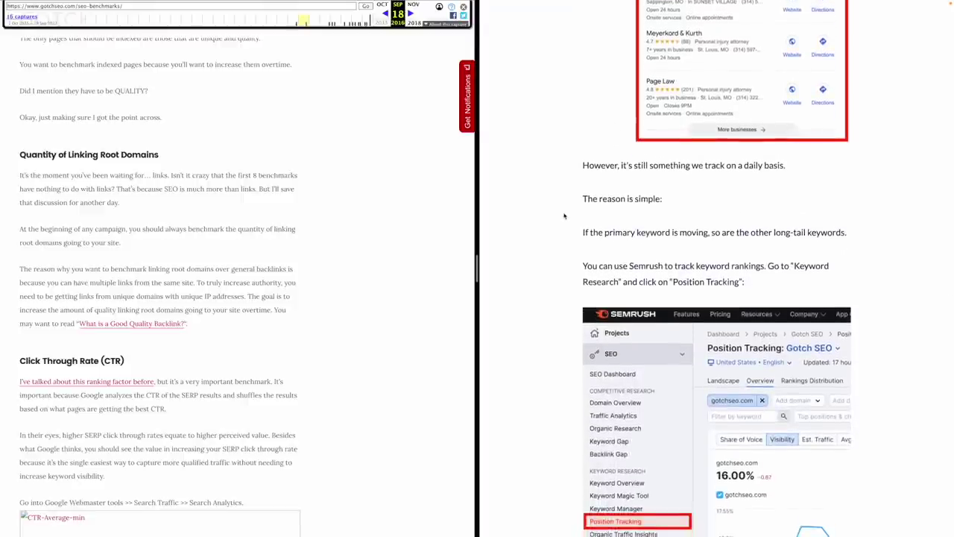
{"action": "scroll", "coordinate": [564, 216], "scroll_direction": "down", "scroll_amount": 2}
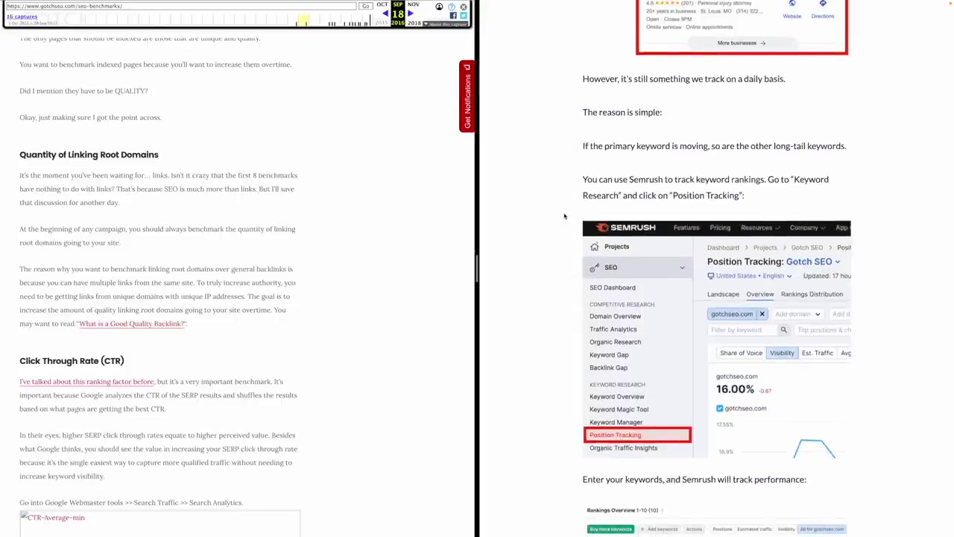
{"action": "scroll", "coordinate": [564, 216], "scroll_direction": "up", "scroll_amount": 15}
{"action": "scroll", "coordinate": [577, 255], "scroll_direction": "down", "scroll_amount": 4}
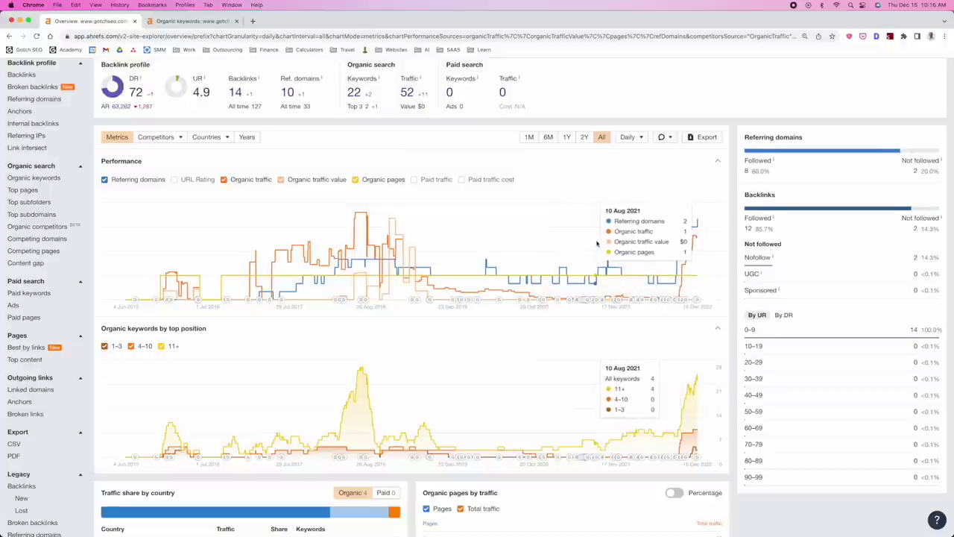
{"action": "scroll", "coordinate": [520, 224], "scroll_direction": "up", "scroll_amount": 3}
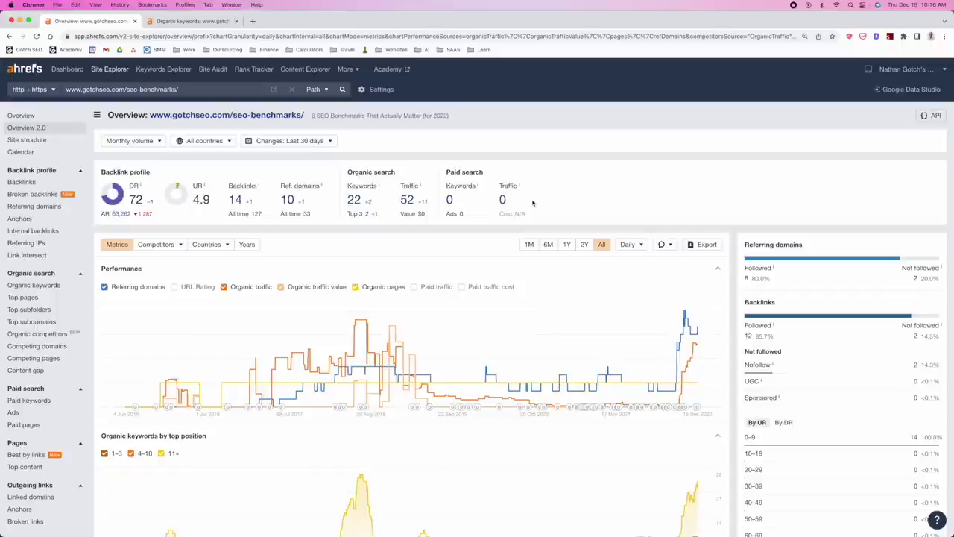
{"action": "scroll", "coordinate": [532, 202], "scroll_direction": "down", "scroll_amount": 3}
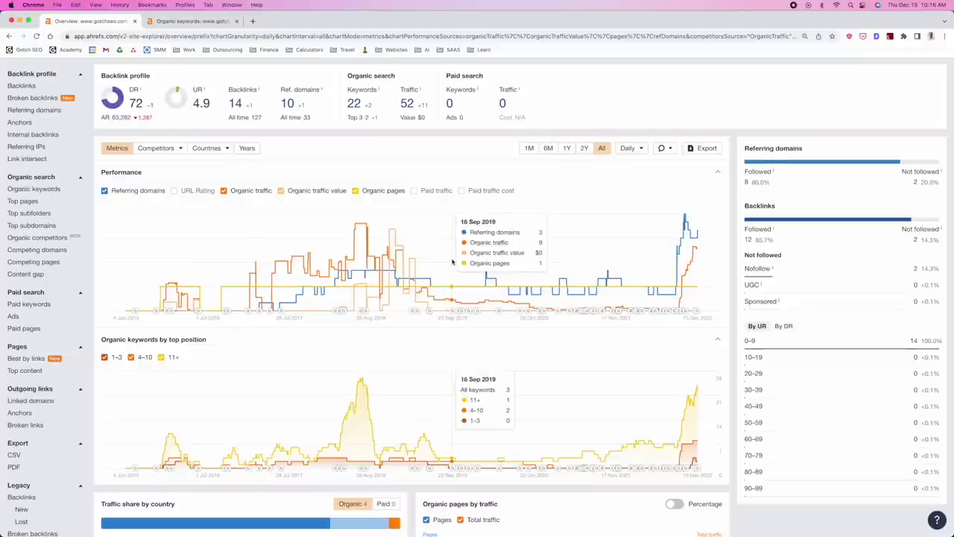
{"action": "scroll", "coordinate": [345, 223], "scroll_direction": "down", "scroll_amount": 1}
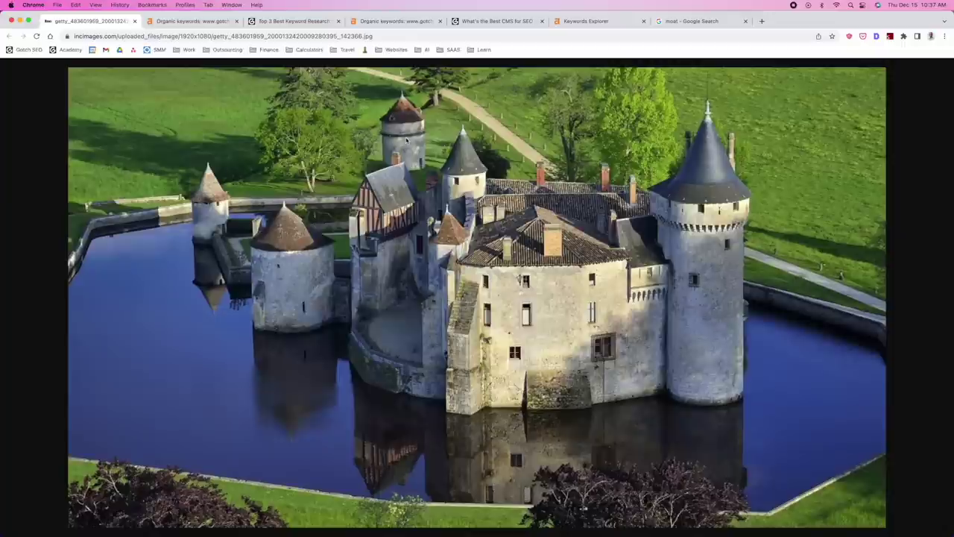
{"action": "left_click", "coordinate": [209, 18]}
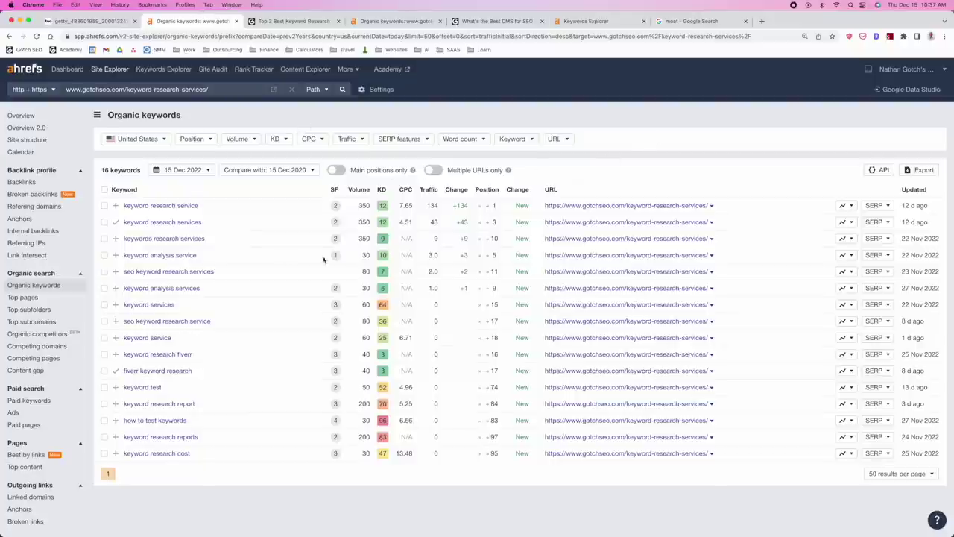
{"action": "right_click", "coordinate": [174, 227]}
{"action": "left_click", "coordinate": [223, 281]}
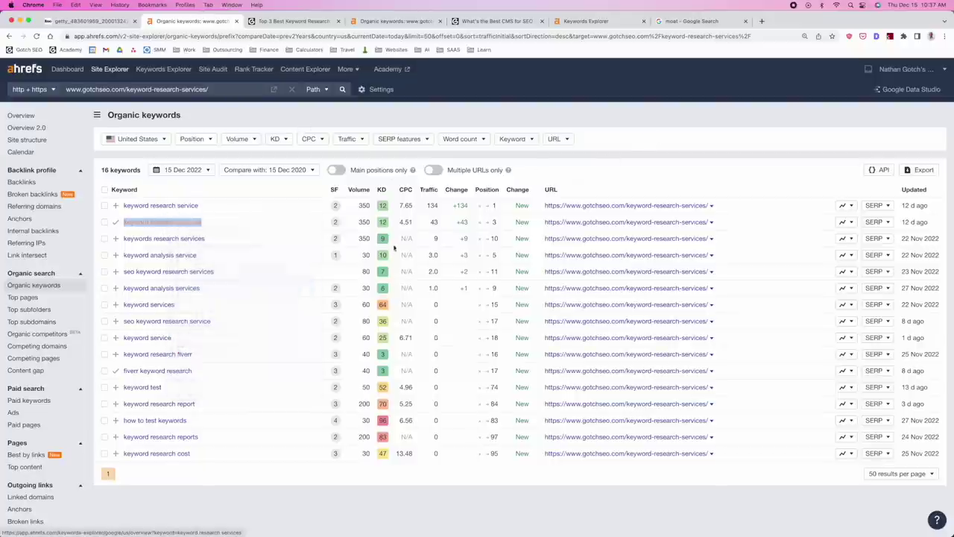
{"action": "left_click", "coordinate": [878, 223]}
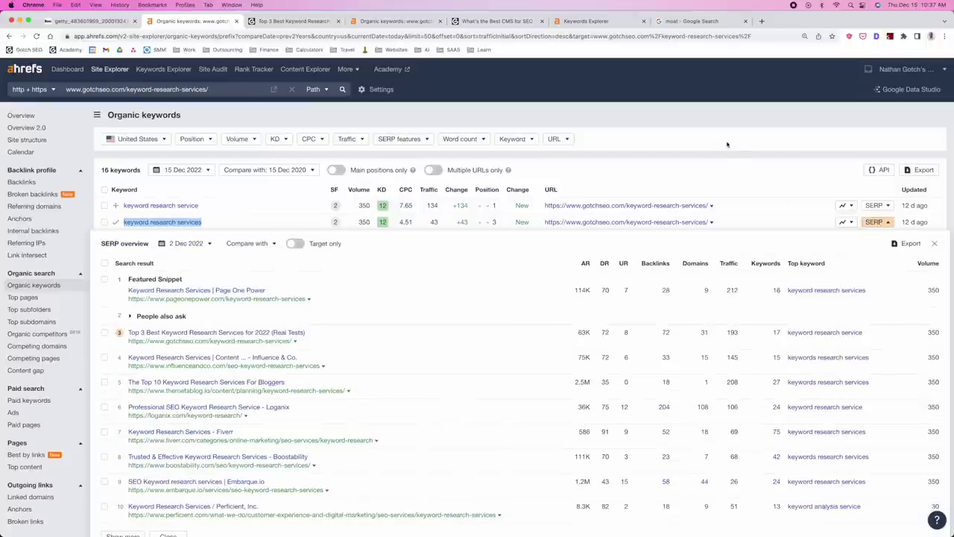
- Review the ranking pages in the SERP overview for "keyword research services", including their backlinks, domains and traffic
{"action": "scroll", "coordinate": [419, 321], "scroll_direction": "down", "scroll_amount": 1}
{"action": "left_click", "coordinate": [713, 90]}
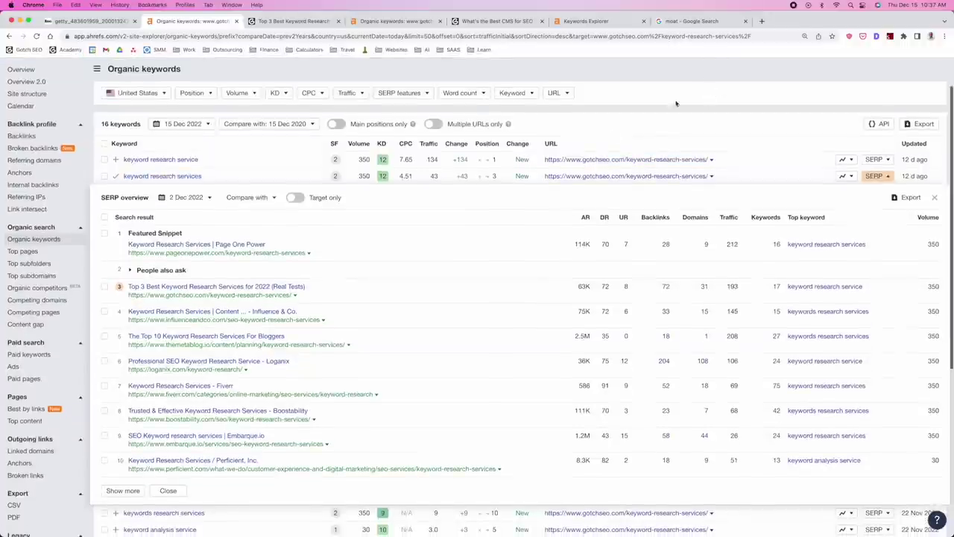
{"action": "scroll", "coordinate": [447, 307], "scroll_direction": "down", "scroll_amount": 1}
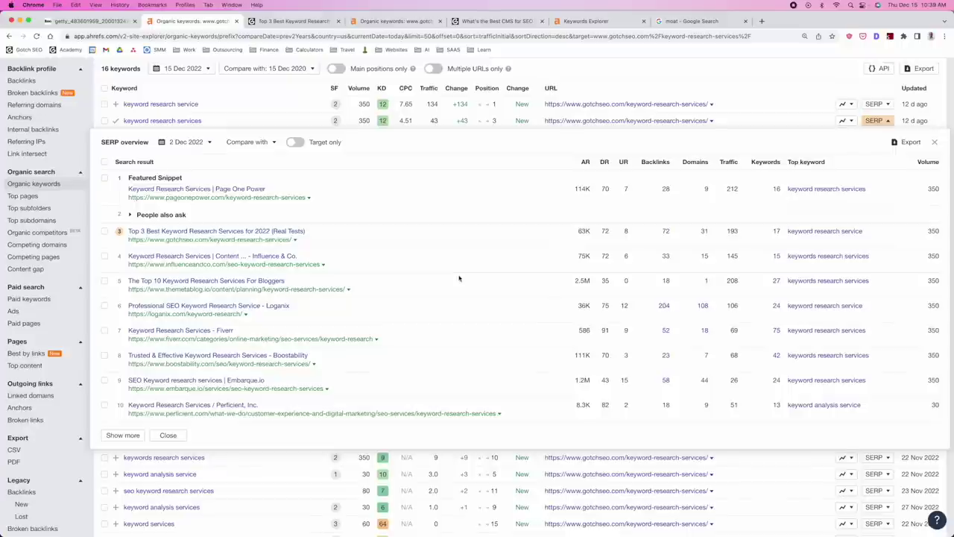
- Open the Top 3 Best Keyword Research Services article and skim its review of Loganix's report, search intent categories and keyword strategy tips
{"action": "left_click", "coordinate": [298, 21]}
{"action": "scroll", "coordinate": [700, 252], "scroll_direction": "down", "scroll_amount": 1}
{"action": "scroll", "coordinate": [733, 277], "scroll_direction": "down", "scroll_amount": 5}
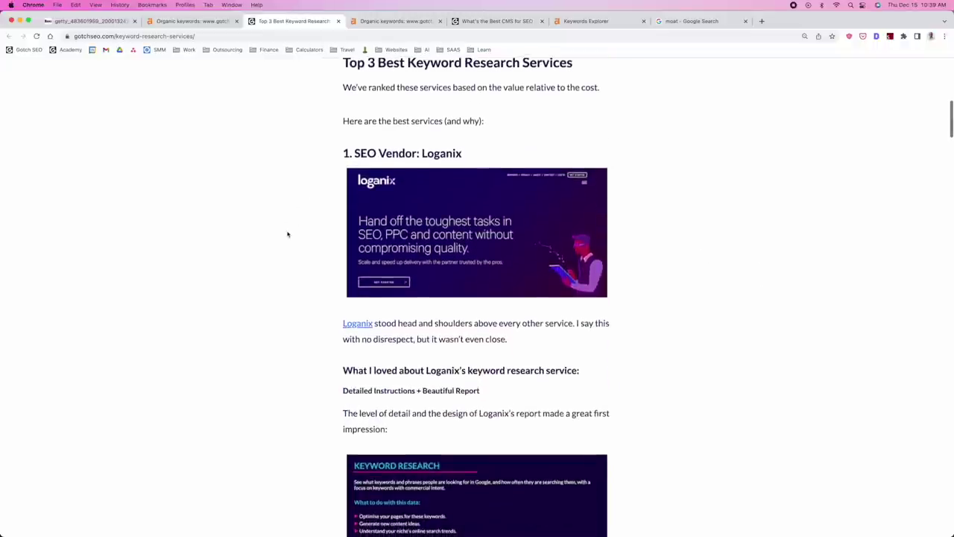
{"action": "scroll", "coordinate": [287, 234], "scroll_direction": "down", "scroll_amount": 5}
{"action": "scroll", "coordinate": [286, 231], "scroll_direction": "down", "scroll_amount": 10}
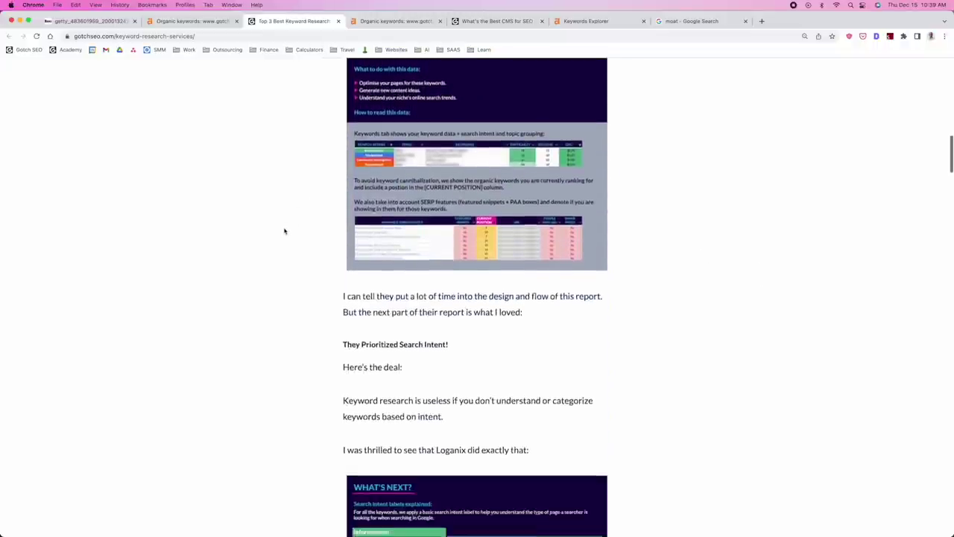
{"action": "scroll", "coordinate": [284, 231], "scroll_direction": "down", "scroll_amount": 18}
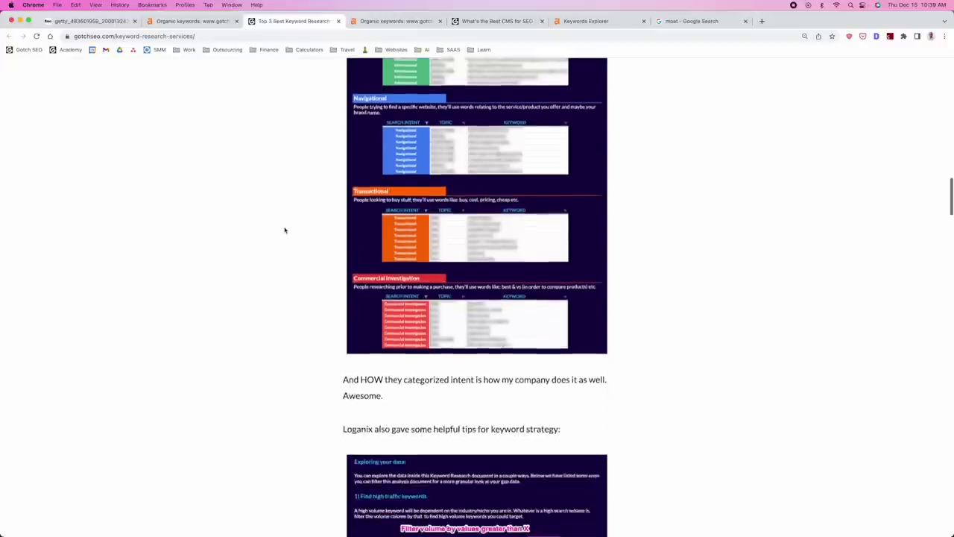
{"action": "scroll", "coordinate": [283, 231], "scroll_direction": "down", "scroll_amount": 14}
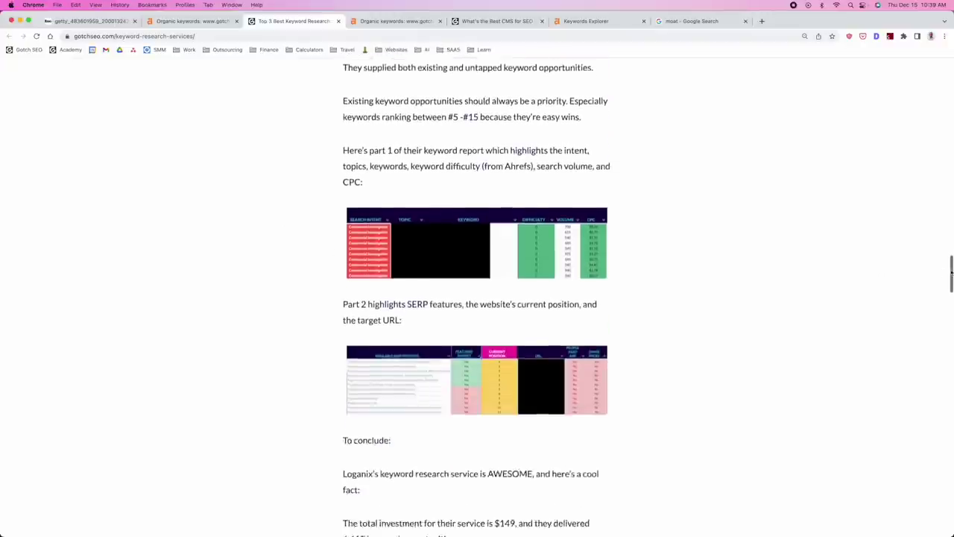
- Skim the article's UpWork freelancer and Fiverr Gig reviews, revisit the Loganix section, and continue to How We Tested the Services
{"action": "left_click_drag", "start_coordinate": [950, 272], "coordinate": [949, 358]}
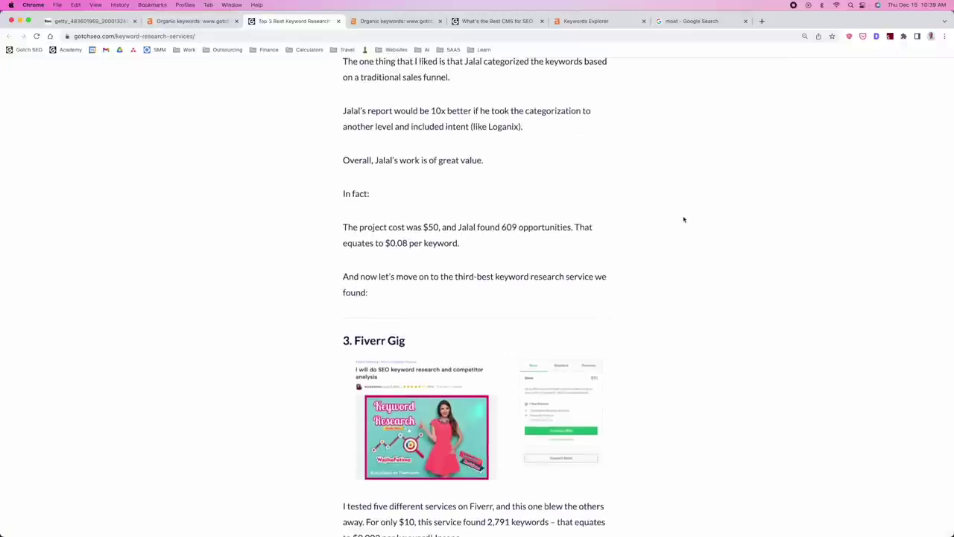
{"action": "scroll", "coordinate": [683, 220], "scroll_direction": "down", "scroll_amount": 2}
{"action": "left_click_drag", "start_coordinate": [948, 350], "coordinate": [939, 153]}
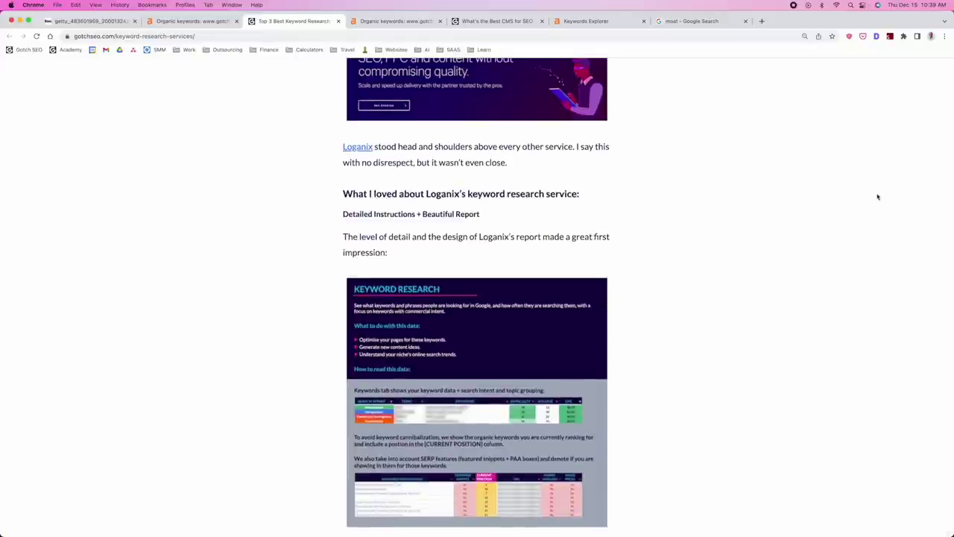
{"action": "scroll", "coordinate": [894, 197], "scroll_direction": "down", "scroll_amount": 2}
{"action": "left_click_drag", "start_coordinate": [948, 140], "coordinate": [921, 401]}
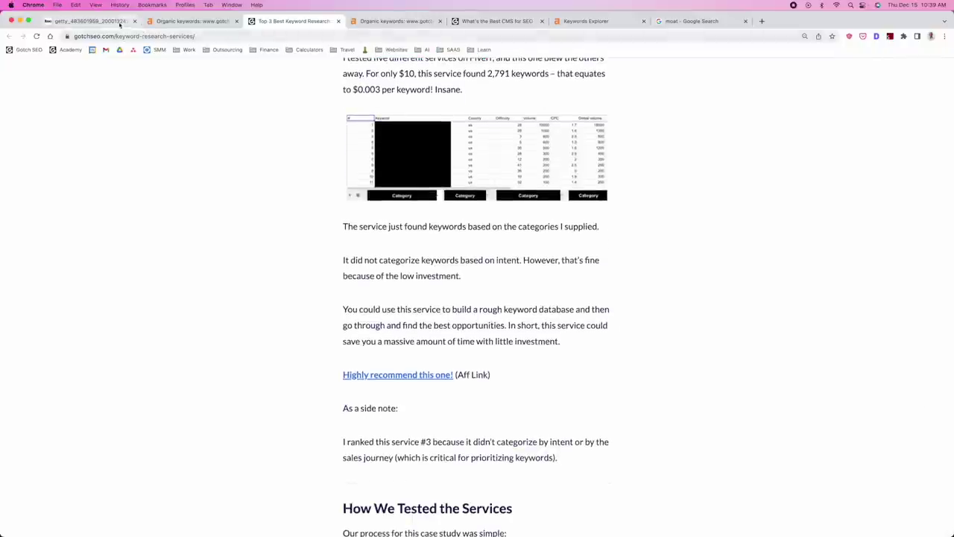
- View the castle moat image, then look back through the keyword research services article from the Fiverr Gig review up to Loganix's strategy tips
{"action": "left_click", "coordinate": [90, 21]}
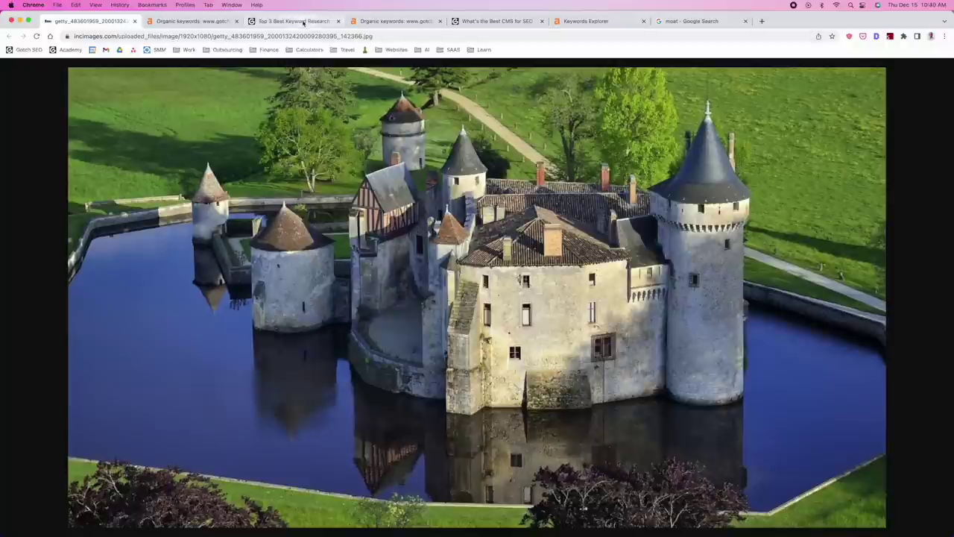
{"action": "left_click", "coordinate": [294, 21]}
{"action": "scroll", "coordinate": [660, 270], "scroll_direction": "up", "scroll_amount": 5}
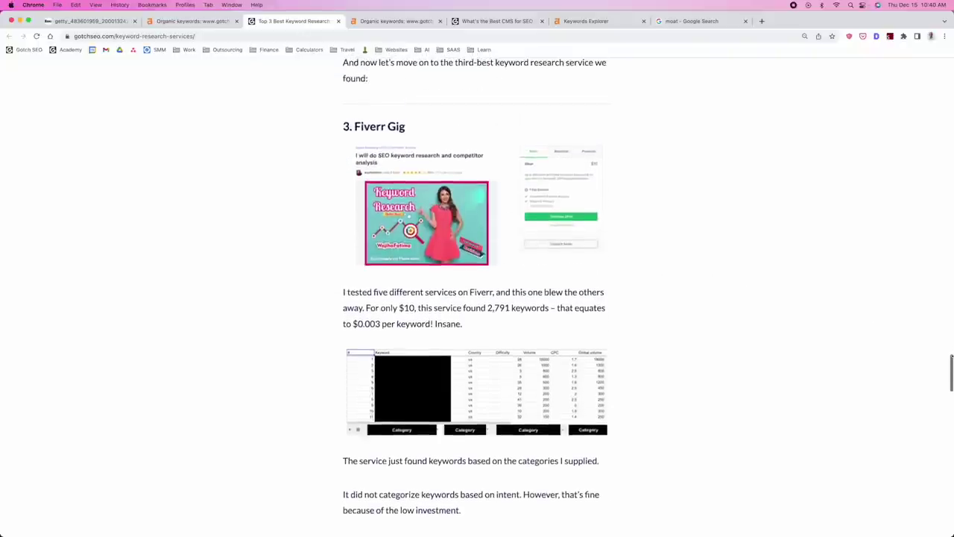
{"action": "scroll", "coordinate": [641, 223], "scroll_direction": "up", "scroll_amount": 15}
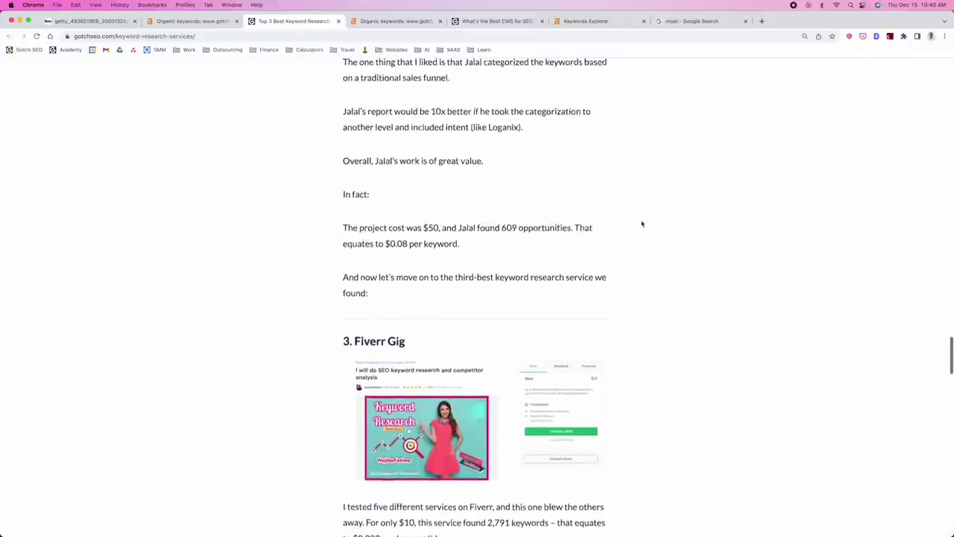
{"action": "scroll", "coordinate": [641, 223], "scroll_direction": "up", "scroll_amount": 2}
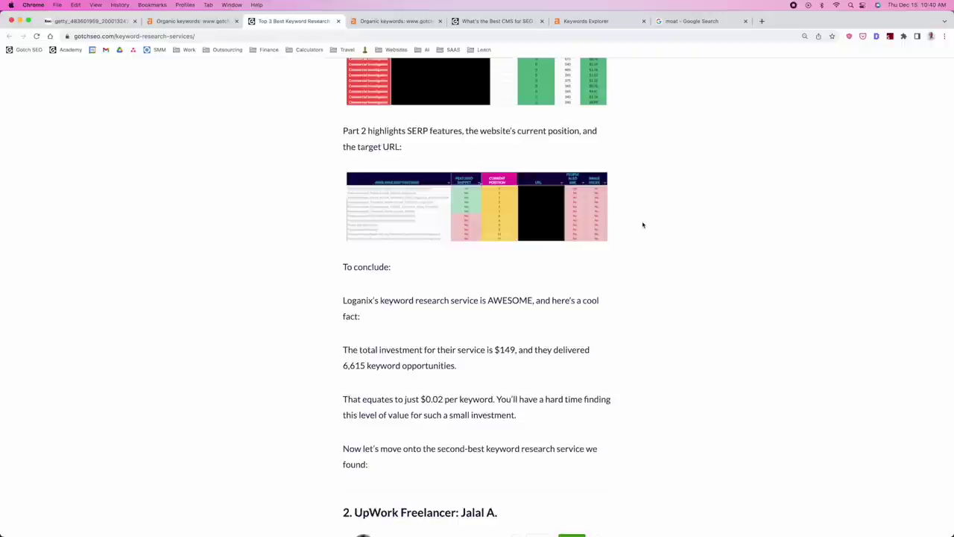
{"action": "scroll", "coordinate": [647, 238], "scroll_direction": "up", "scroll_amount": 10}
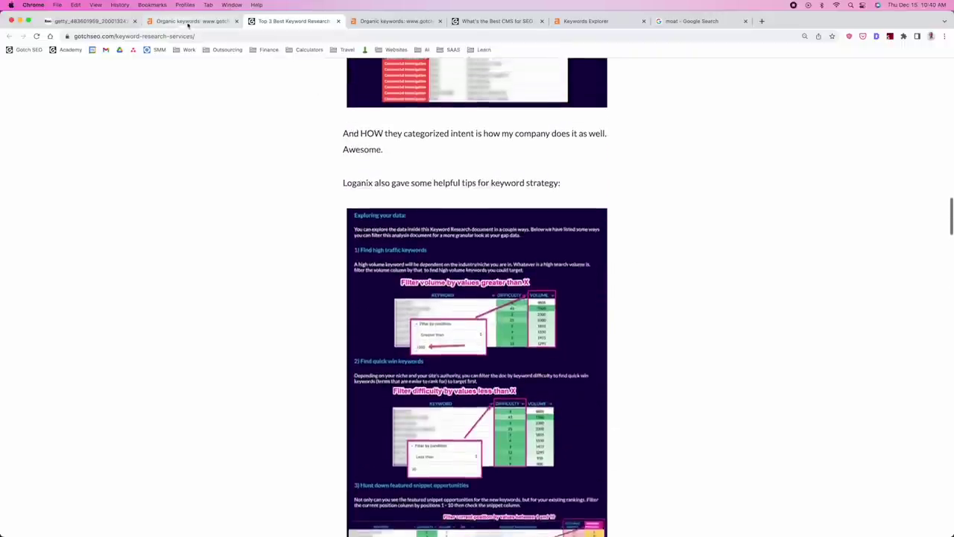
- Check the two-year position history of "keyword research services" in the Ahrefs organic keywords report, then close the chart
{"action": "left_click", "coordinate": [190, 21]}
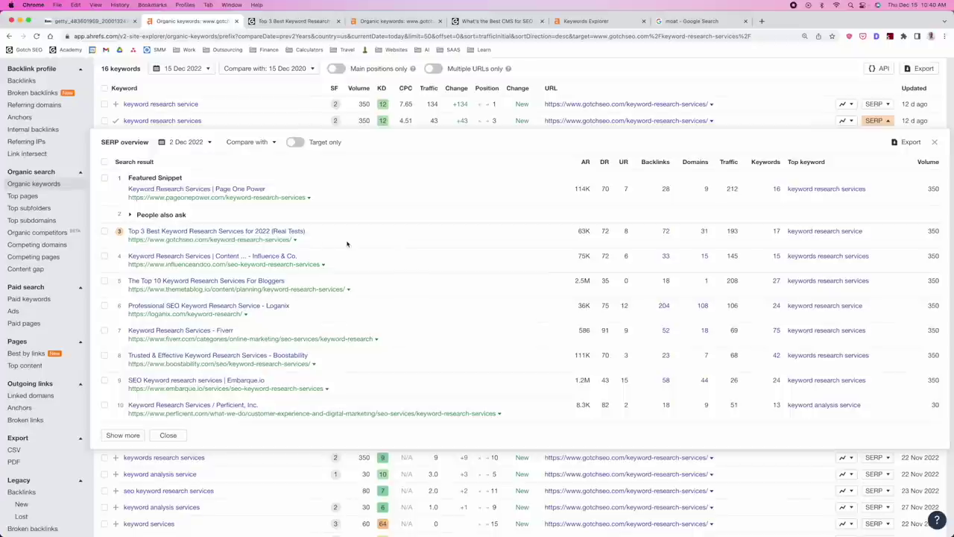
{"action": "left_click", "coordinate": [845, 120]}
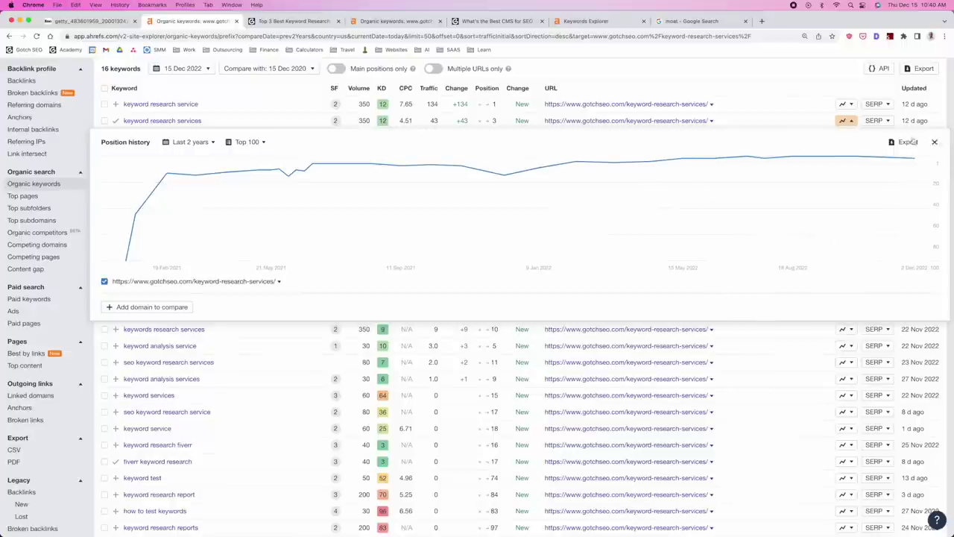
{"action": "left_click", "coordinate": [934, 143]}
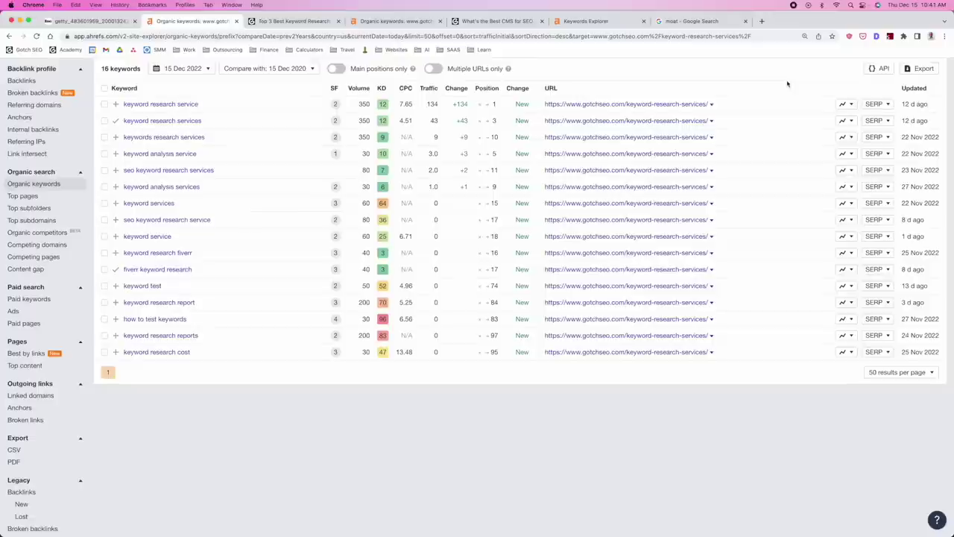
{"action": "left_click", "coordinate": [496, 21]}
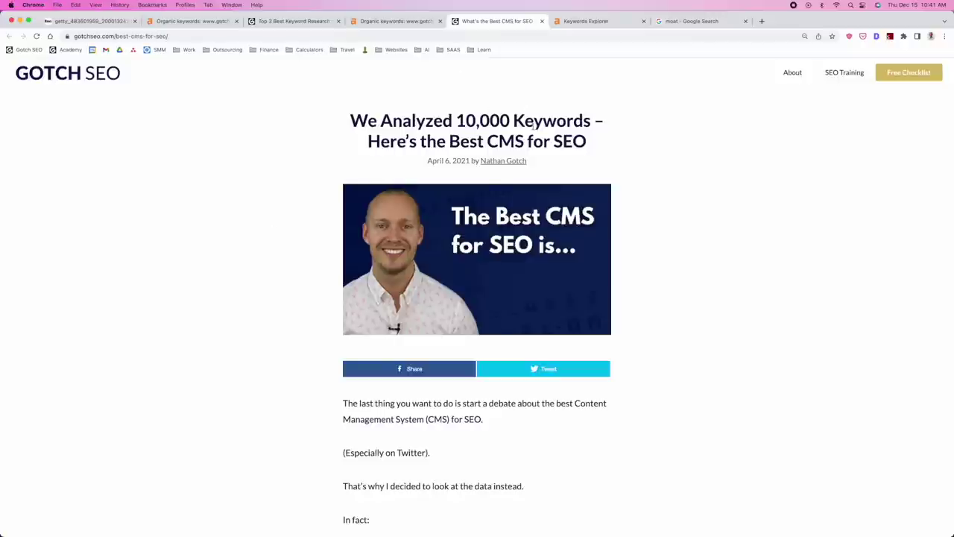
{"action": "left_click", "coordinate": [395, 21]}
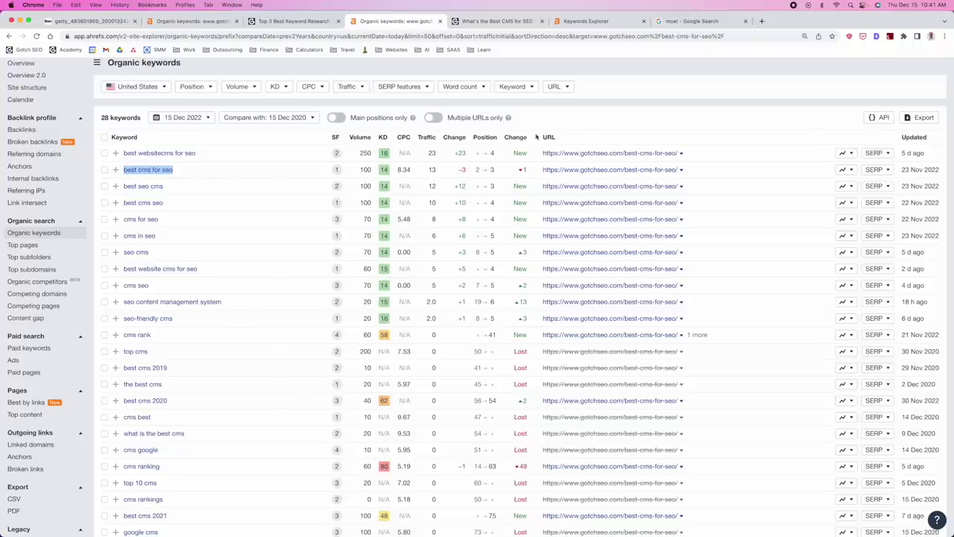
{"action": "left_click", "coordinate": [842, 169]}
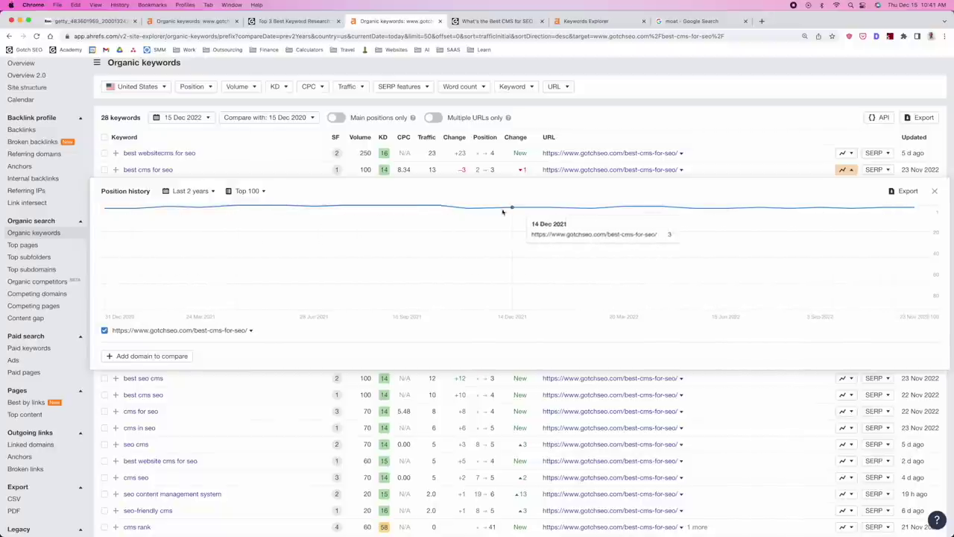
- Skim the Best CMS for SEO article from its introduction and pie chart through How We Conducted the Study and its data sources
{"action": "key", "text": "ctrl+Tab"}
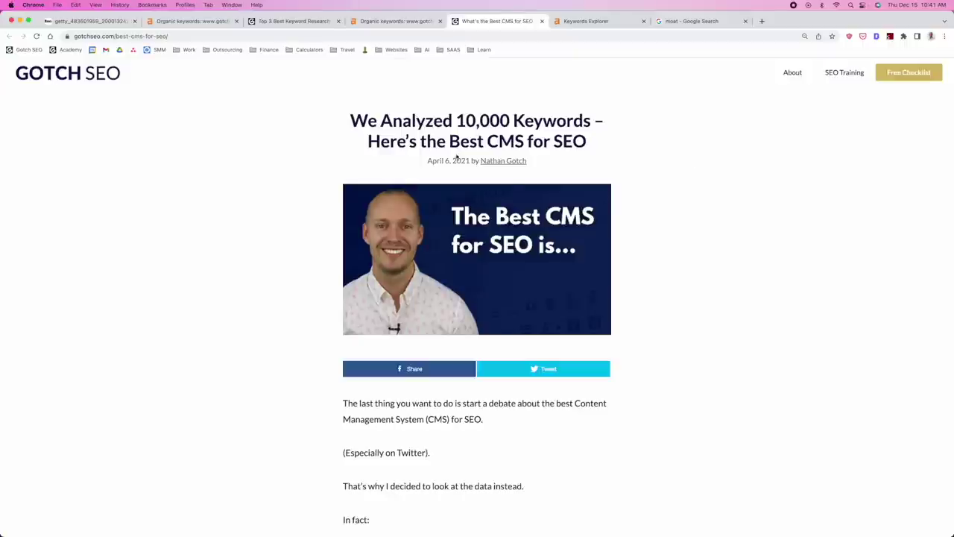
{"action": "scroll", "coordinate": [651, 151], "scroll_direction": "down", "scroll_amount": 5}
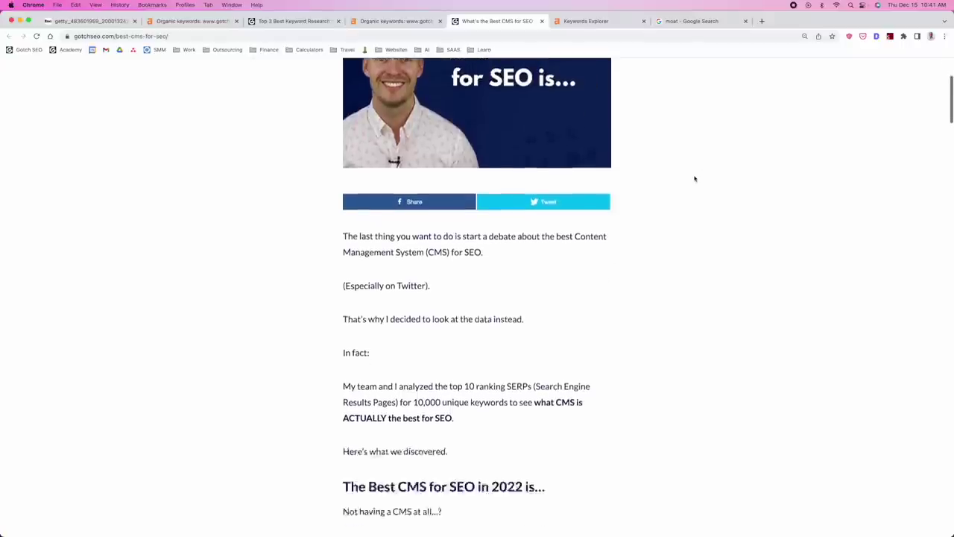
{"action": "scroll", "coordinate": [697, 183], "scroll_direction": "down", "scroll_amount": 2}
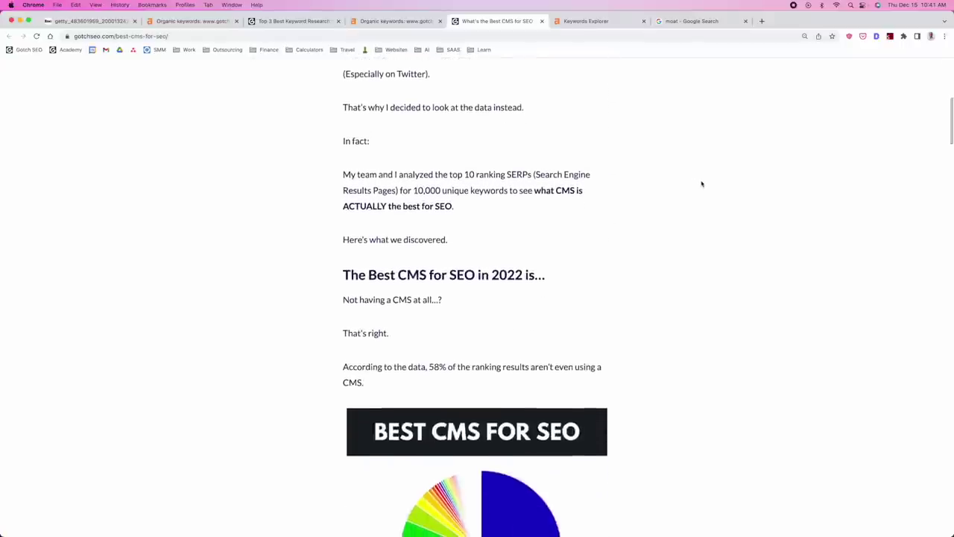
{"action": "scroll", "coordinate": [312, 260], "scroll_direction": "down", "scroll_amount": 10}
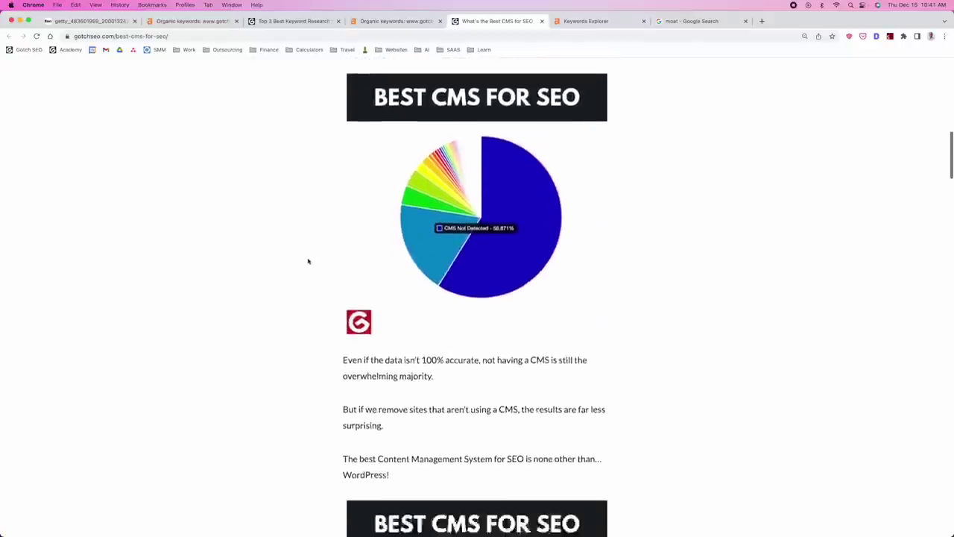
{"action": "scroll", "coordinate": [307, 260], "scroll_direction": "down", "scroll_amount": 12}
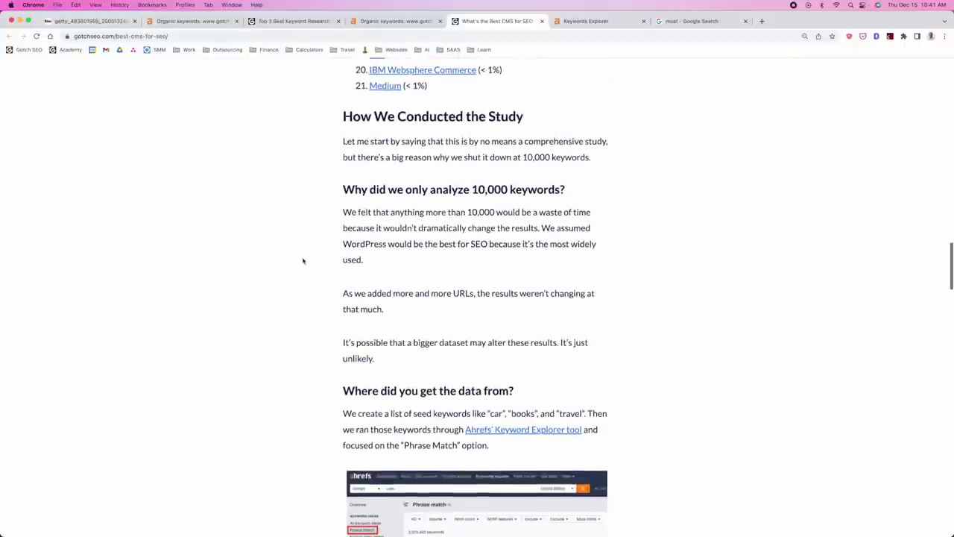
{"action": "scroll", "coordinate": [306, 260], "scroll_direction": "down", "scroll_amount": 6}
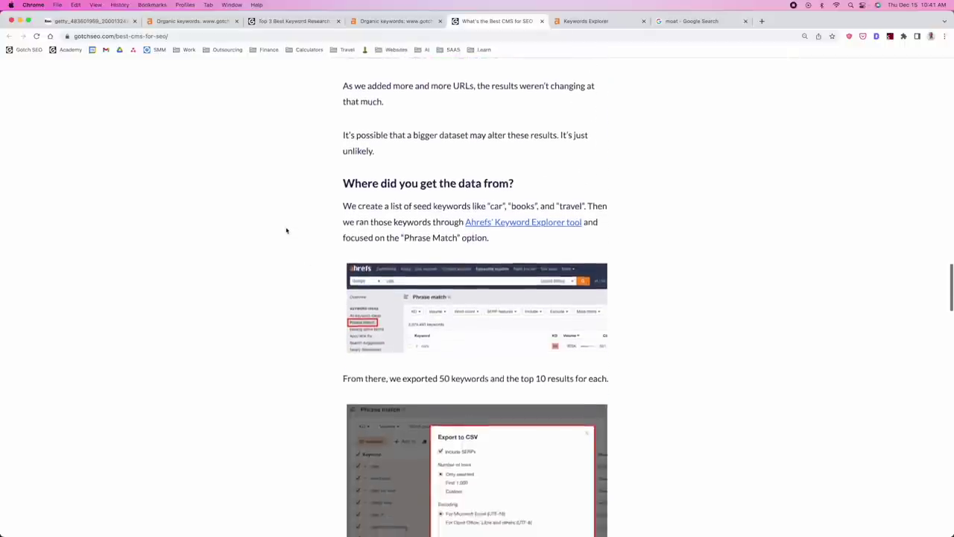
- Read the article's "Why is this post so short?" section about content length and search intent
{"action": "scroll", "coordinate": [286, 231], "scroll_direction": "down", "scroll_amount": 5}
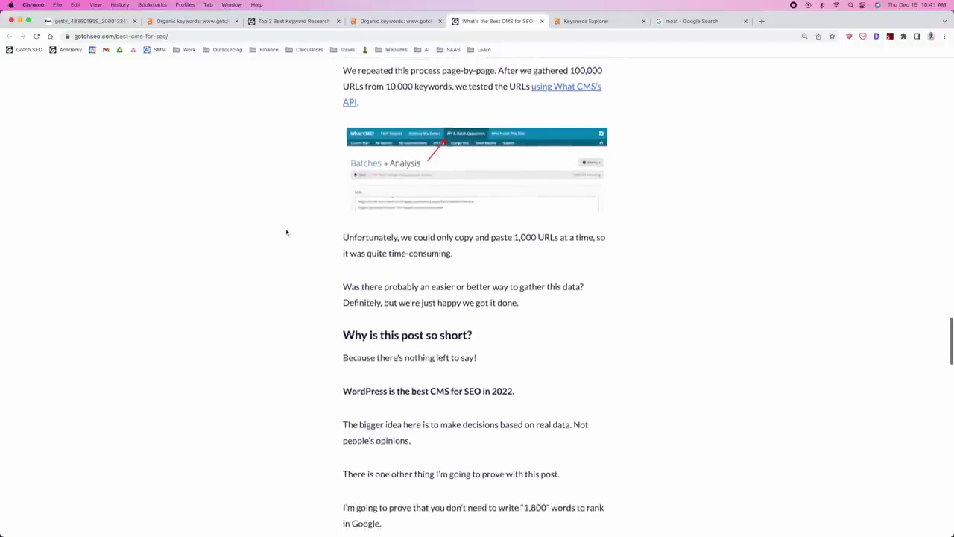
{"action": "scroll", "coordinate": [286, 231], "scroll_direction": "down", "scroll_amount": 2}
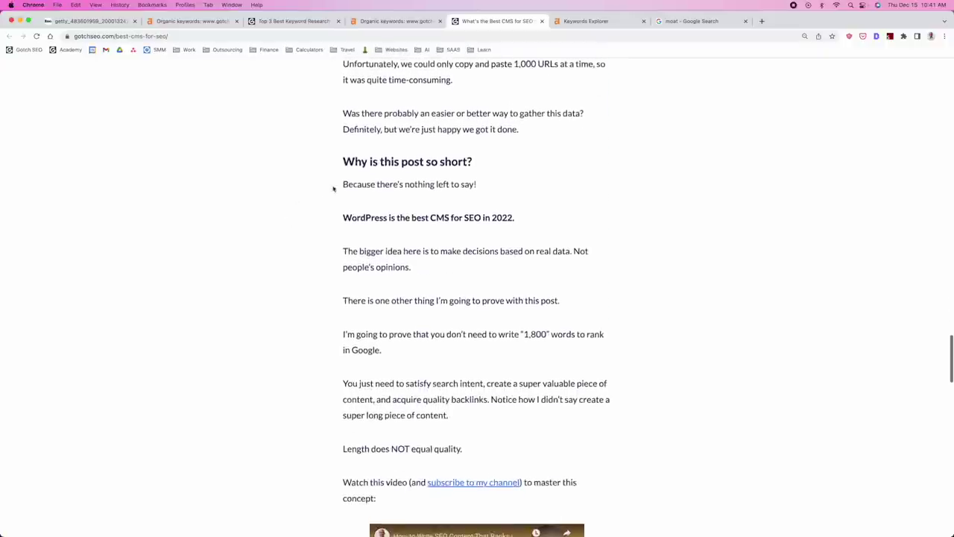
{"action": "left_click_drag", "start_coordinate": [344, 154], "coordinate": [481, 171]}
{"action": "left_click", "coordinate": [421, 161]}
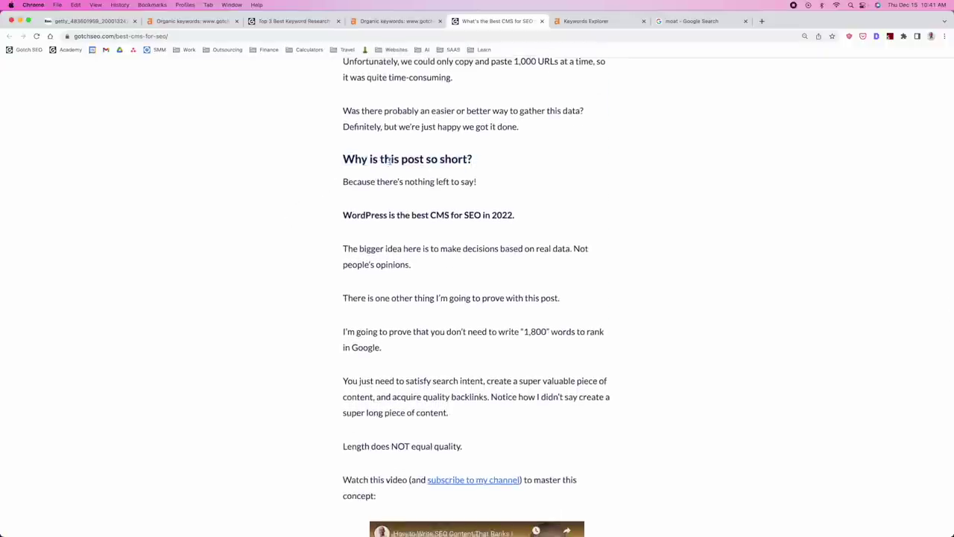
{"action": "scroll", "coordinate": [335, 221], "scroll_direction": "down", "scroll_amount": 1}
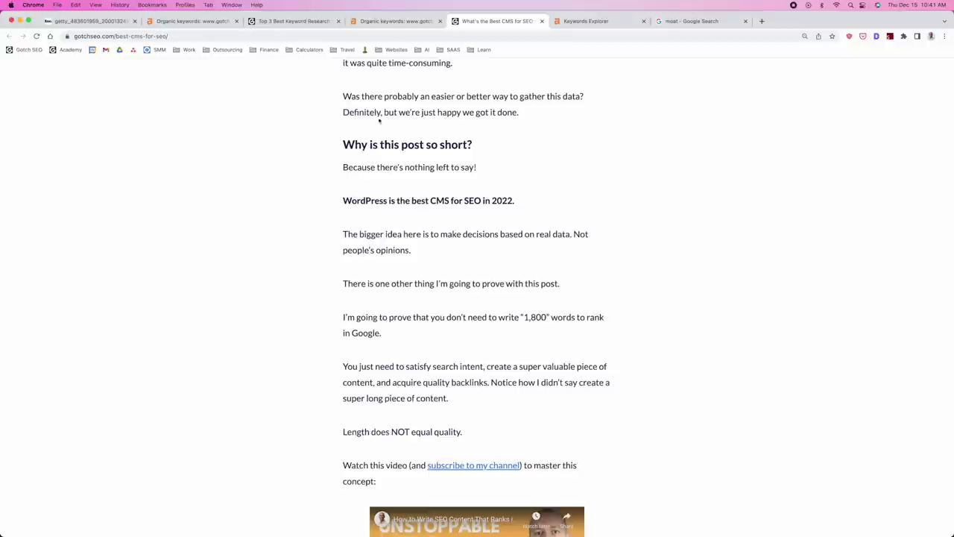
{"action": "key", "text": "ctrl+shift+Tab"}
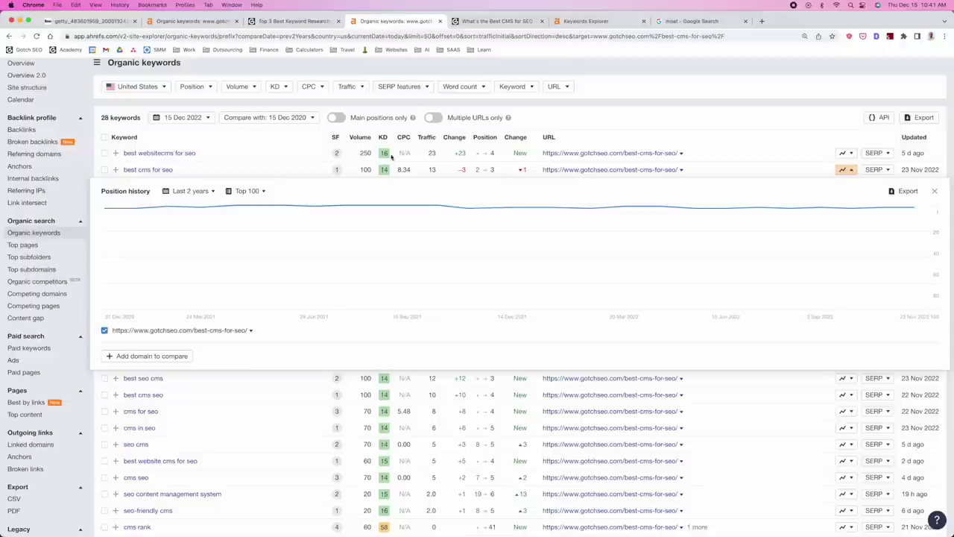
{"action": "left_click", "coordinate": [21, 130]}
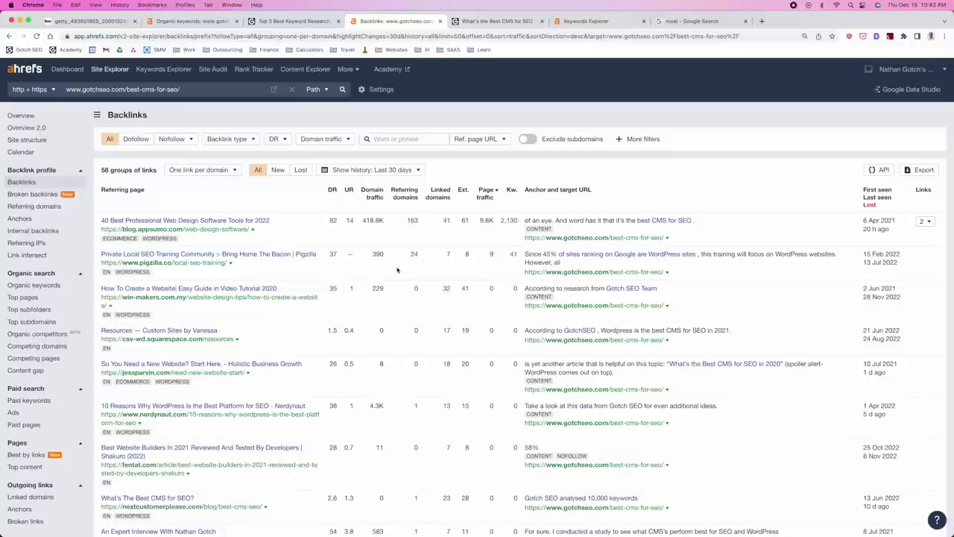
{"action": "scroll", "coordinate": [418, 287], "scroll_direction": "down", "scroll_amount": 5}
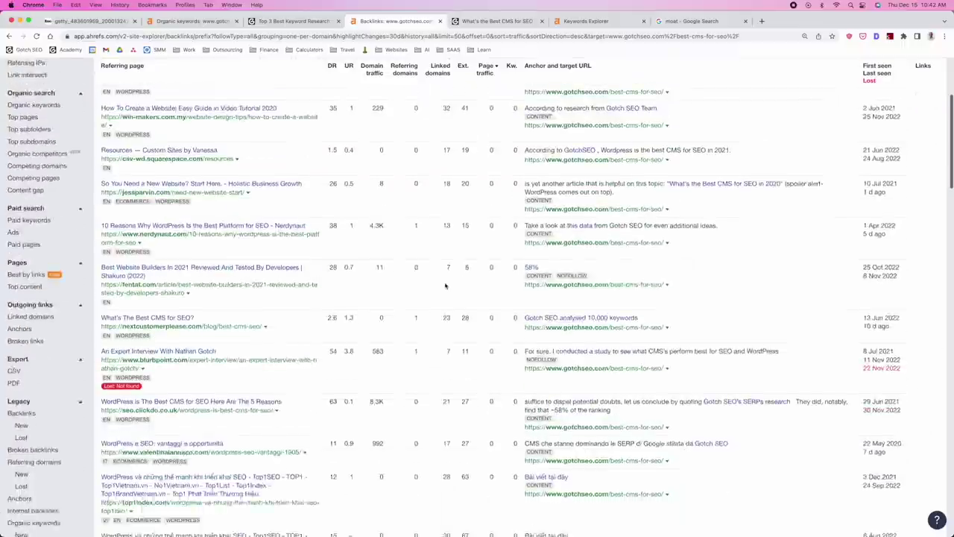
{"action": "scroll", "coordinate": [440, 303], "scroll_direction": "down", "scroll_amount": 4}
{"action": "scroll", "coordinate": [432, 306], "scroll_direction": "up", "scroll_amount": 10}
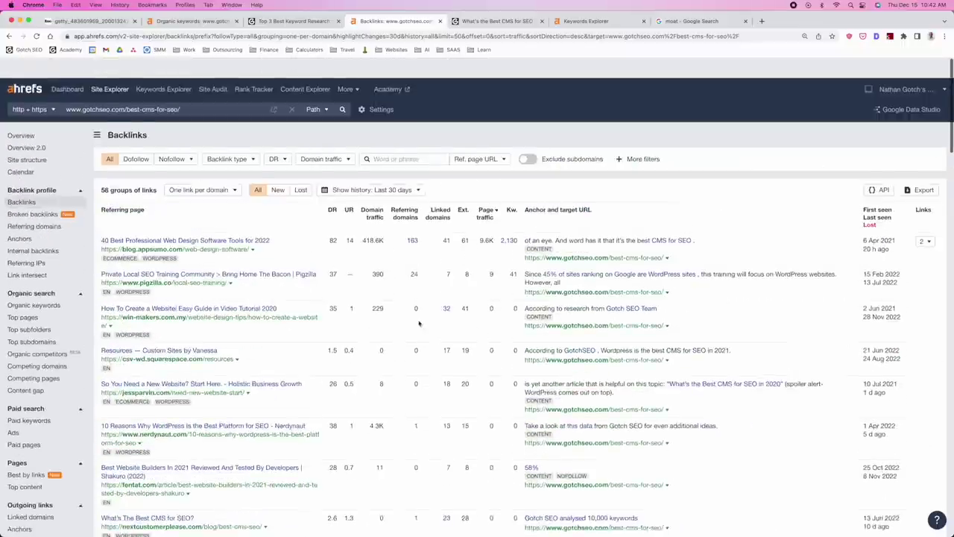
- Sort the backlinks by domain traffic, review the highest-traffic referring pages, and return to the castle moat image
{"action": "left_click", "coordinate": [373, 193]}
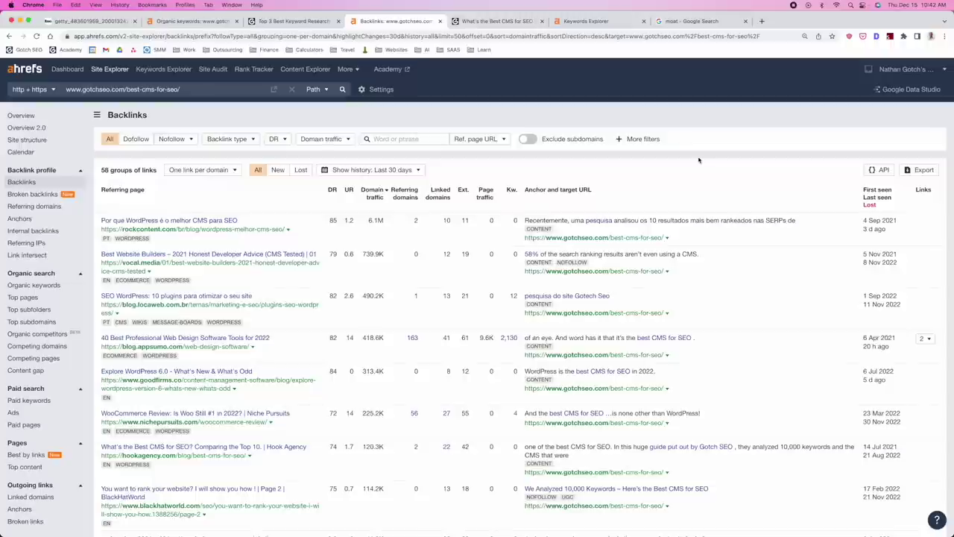
{"action": "scroll", "coordinate": [350, 283], "scroll_direction": "down", "scroll_amount": 5}
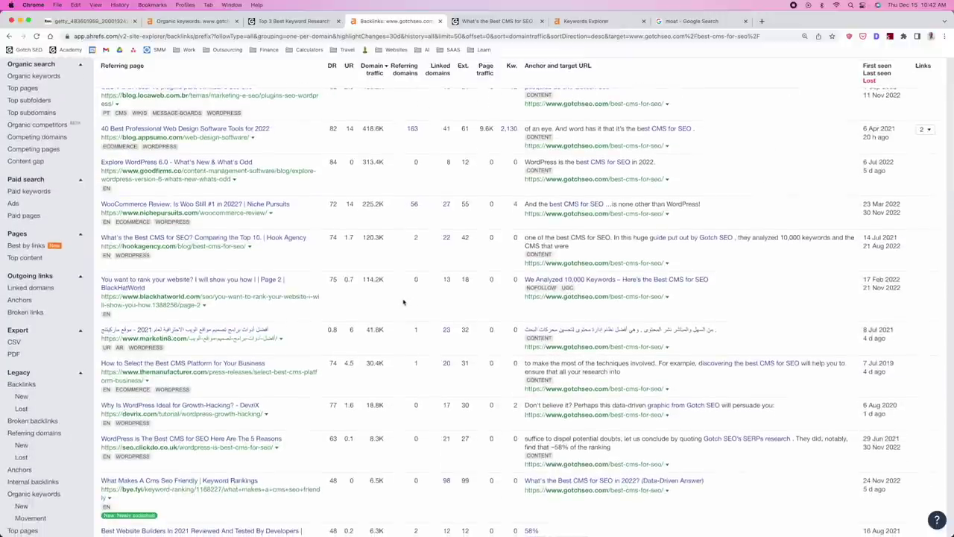
{"action": "scroll", "coordinate": [410, 302], "scroll_direction": "up", "scroll_amount": 2}
{"action": "scroll", "coordinate": [403, 301], "scroll_direction": "up", "scroll_amount": 1}
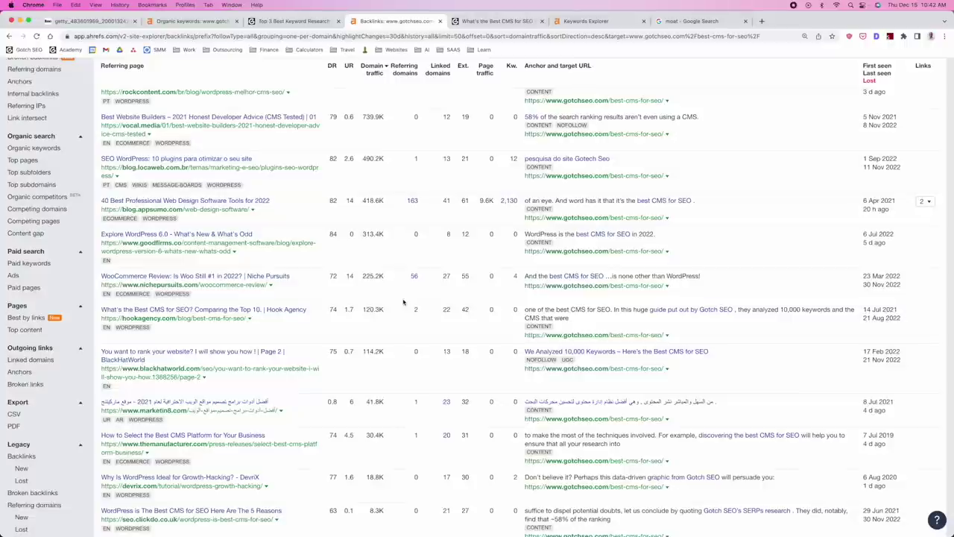
{"action": "scroll", "coordinate": [403, 302], "scroll_direction": "up", "scroll_amount": 5}
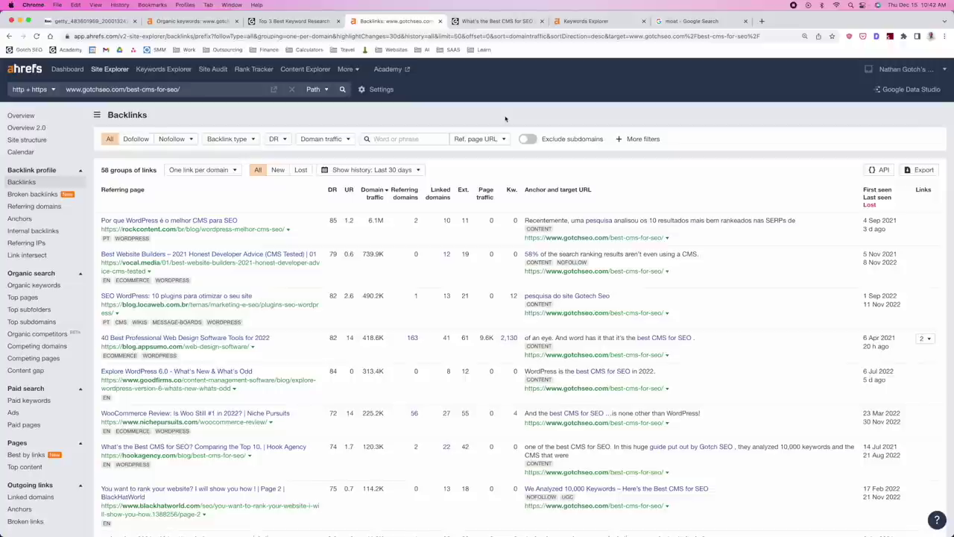
{"action": "left_click", "coordinate": [90, 21]}
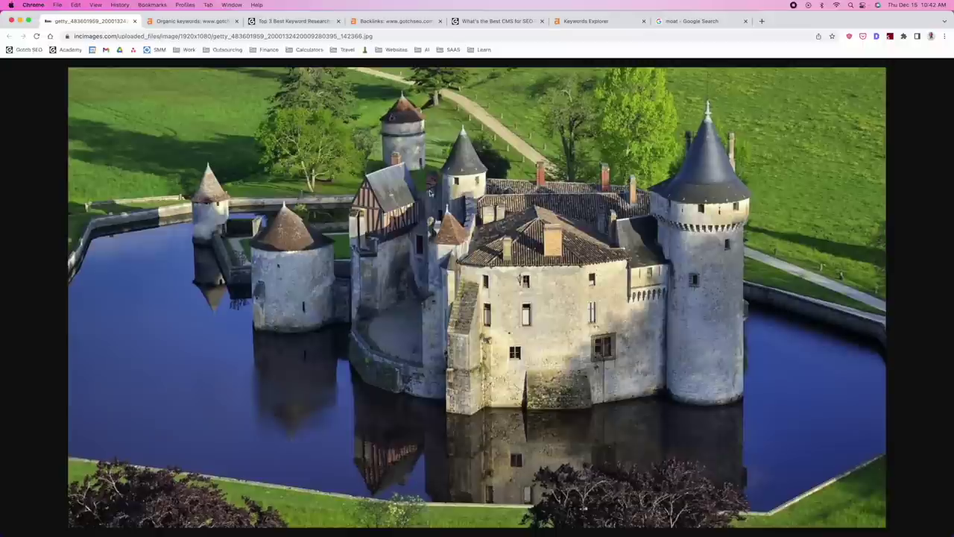